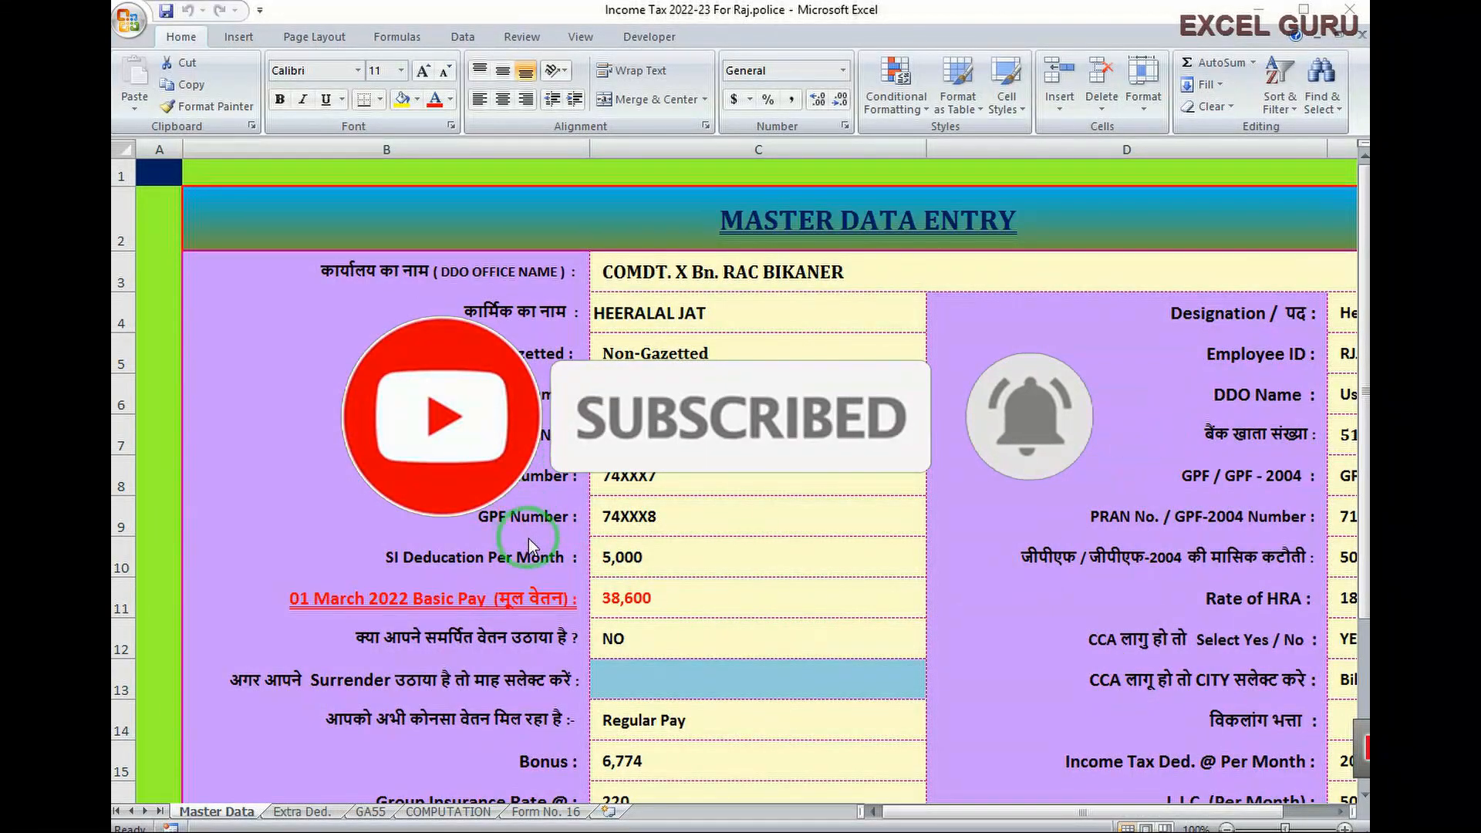
Step: Check the 01 March 2022 Basic Pay entry in the Master Data sheet
{"action": "scroll", "coordinate": [1058, 637], "scroll_direction": "down", "scroll_amount": 1}
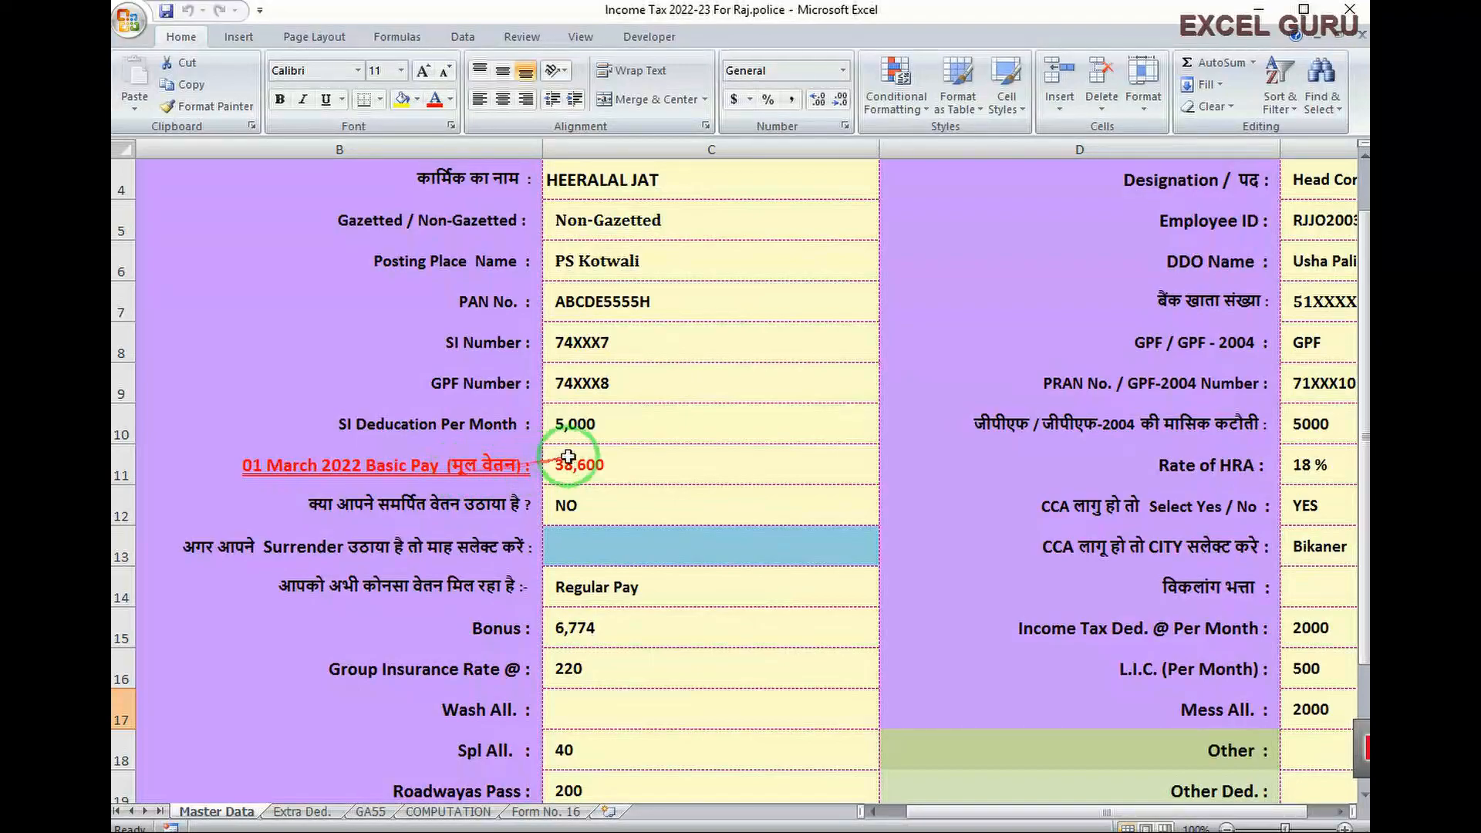
{"action": "left_click", "coordinate": [609, 465]}
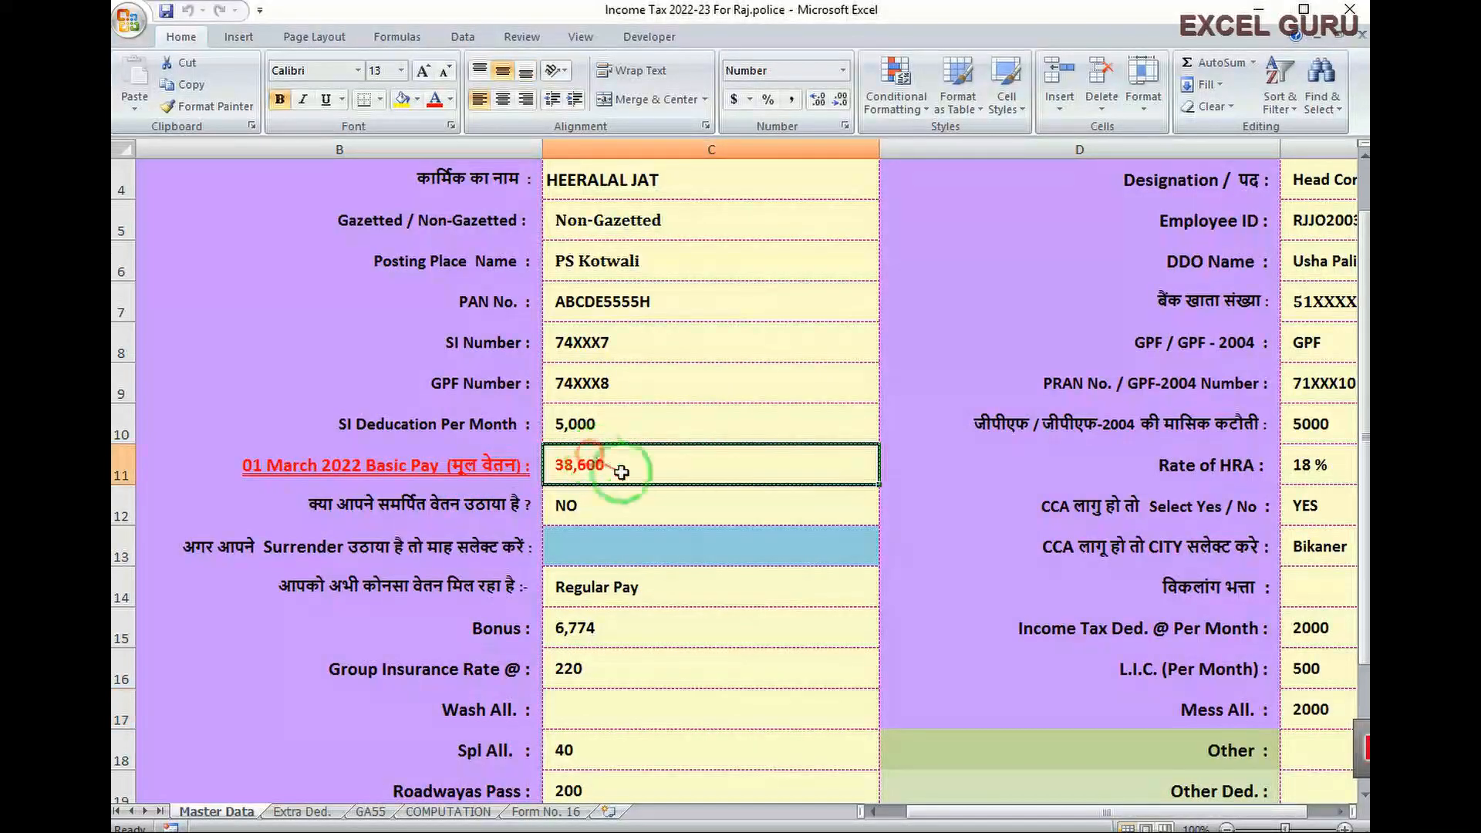
{"action": "left_click", "coordinate": [676, 531]}
{"action": "left_click", "coordinate": [622, 478]}
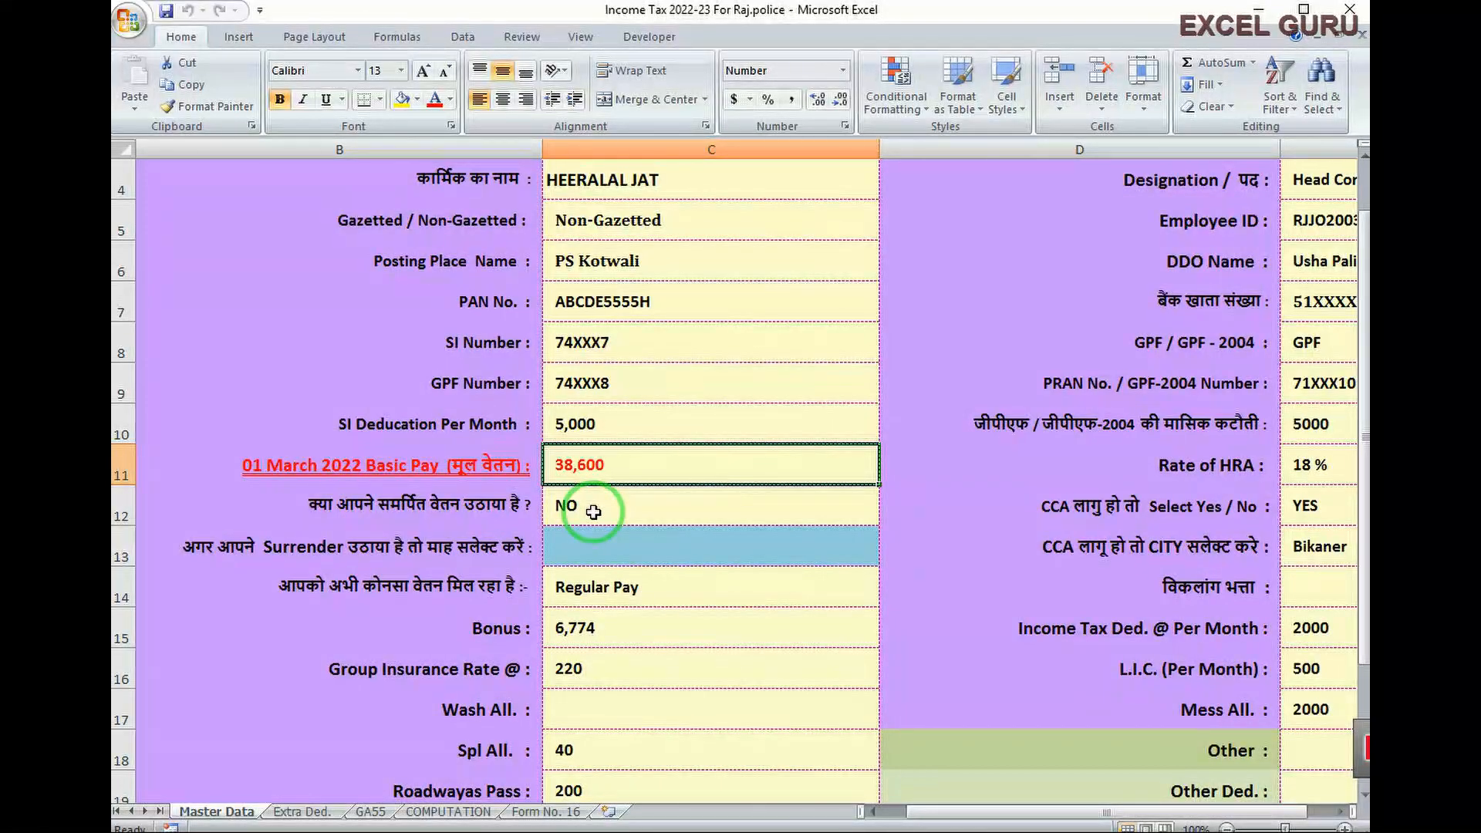
Step: Switch the answer to the surrendered salary question in row 12 to YES and back to NO
{"action": "left_click", "coordinate": [663, 498]}
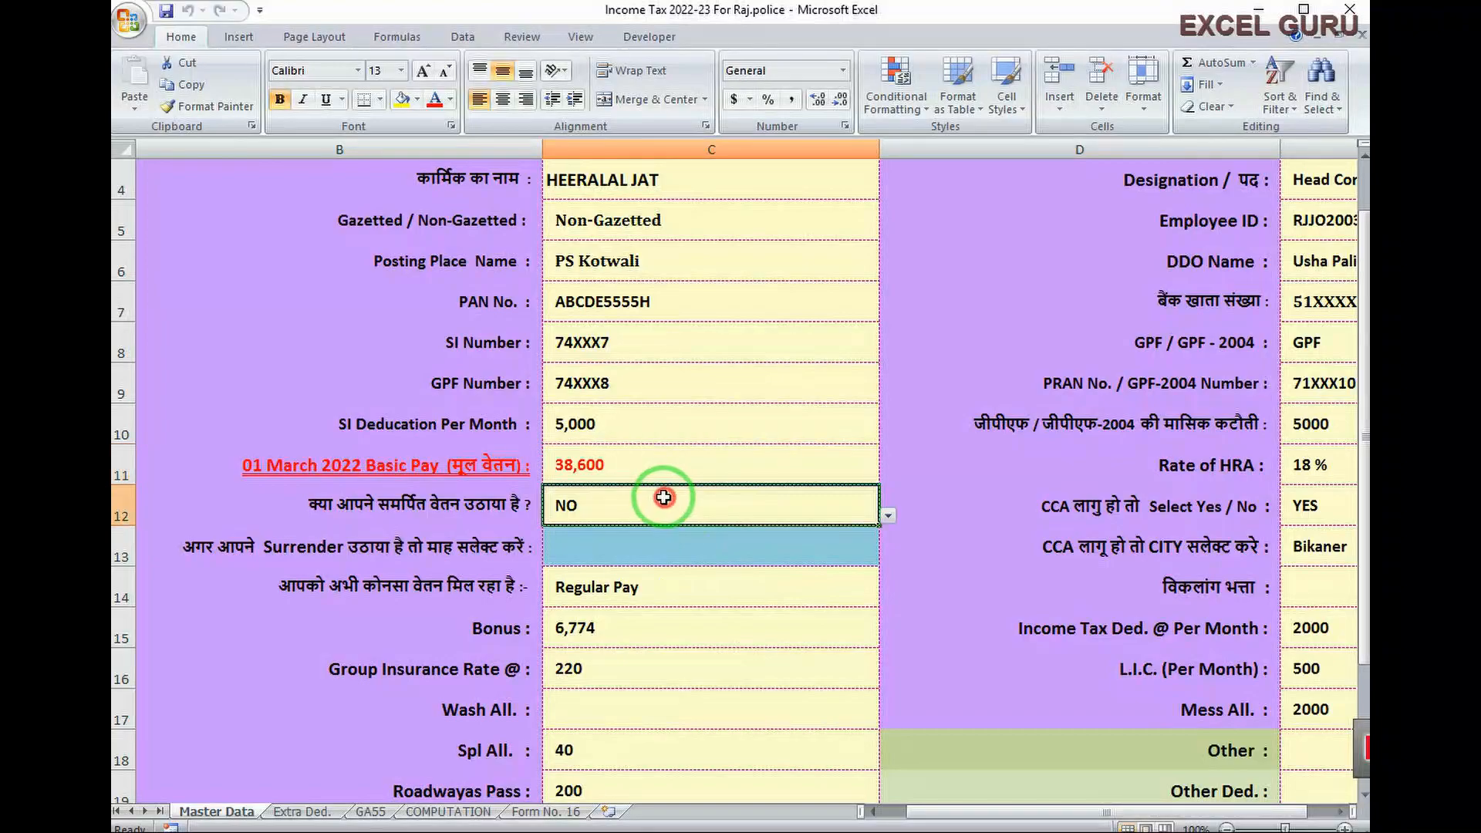
{"action": "left_click", "coordinate": [889, 515]}
{"action": "left_click", "coordinate": [604, 534]}
{"action": "left_click", "coordinate": [594, 538]}
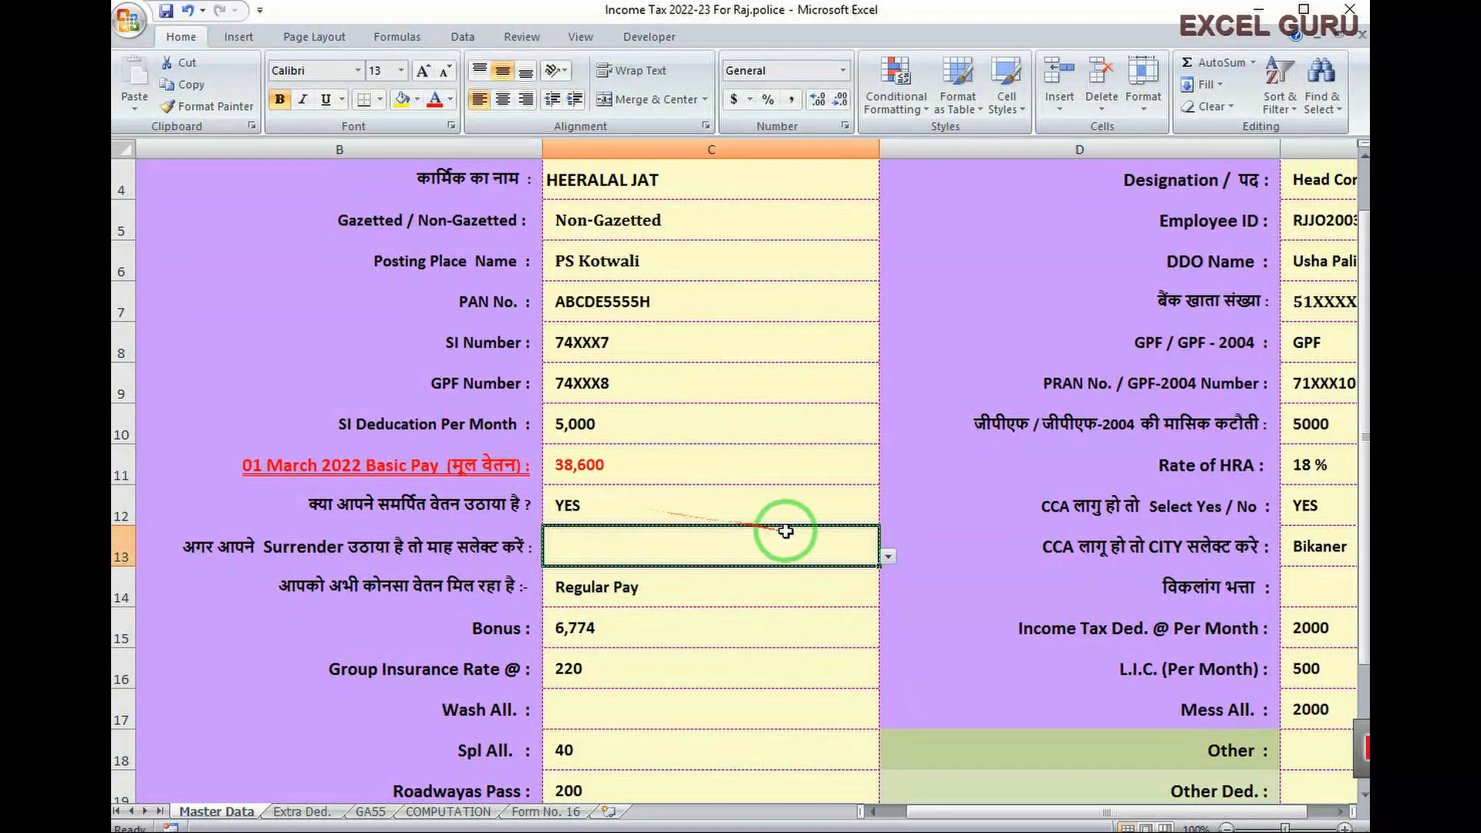
{"action": "left_click", "coordinate": [777, 504]}
{"action": "left_click", "coordinate": [888, 516]}
{"action": "left_click", "coordinate": [609, 546]}
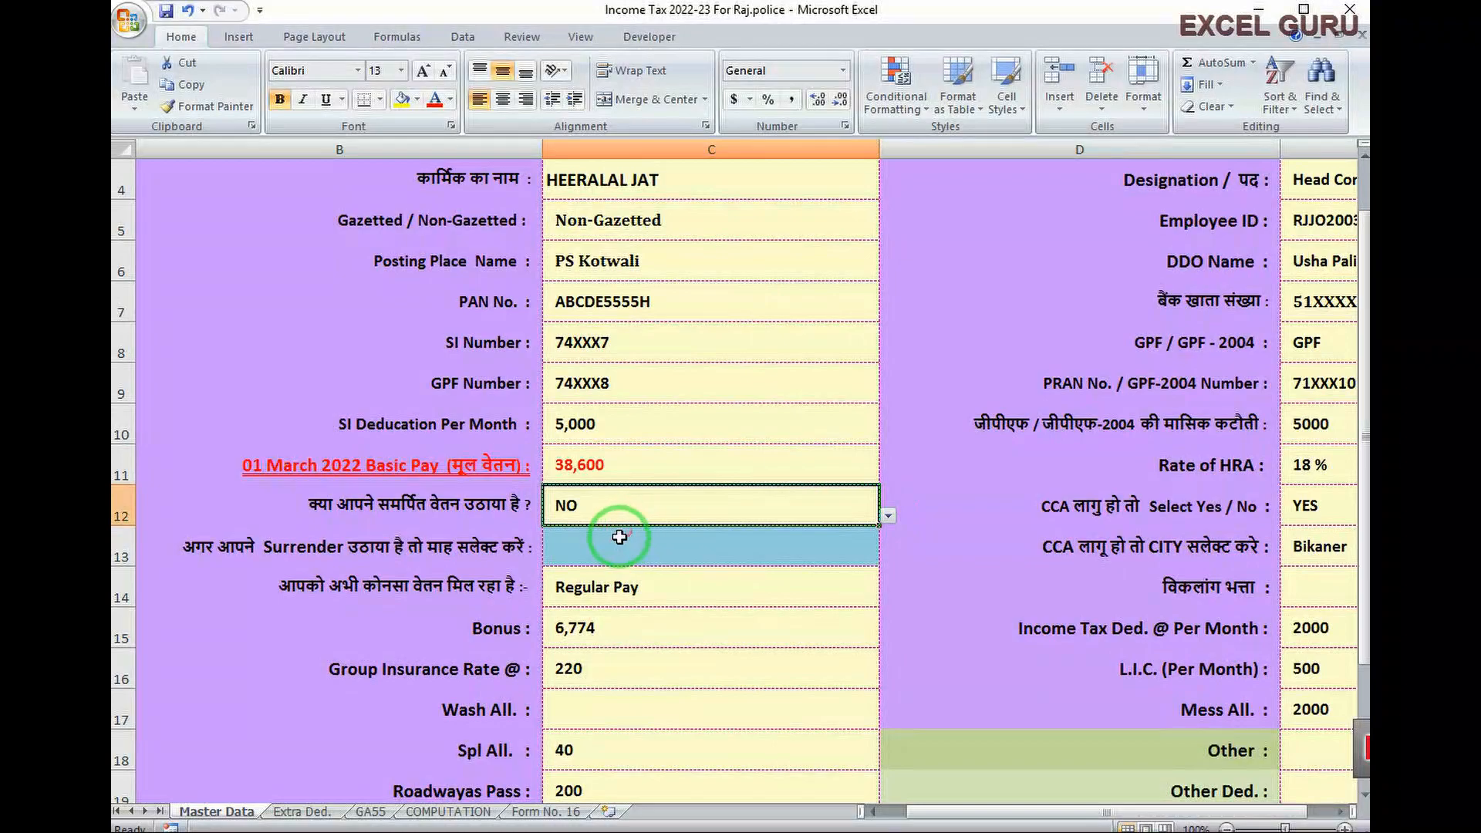
Step: Set the surrendered salary answer in C12 to YES and open the choices for the surrender month
{"action": "left_click", "coordinate": [889, 515]}
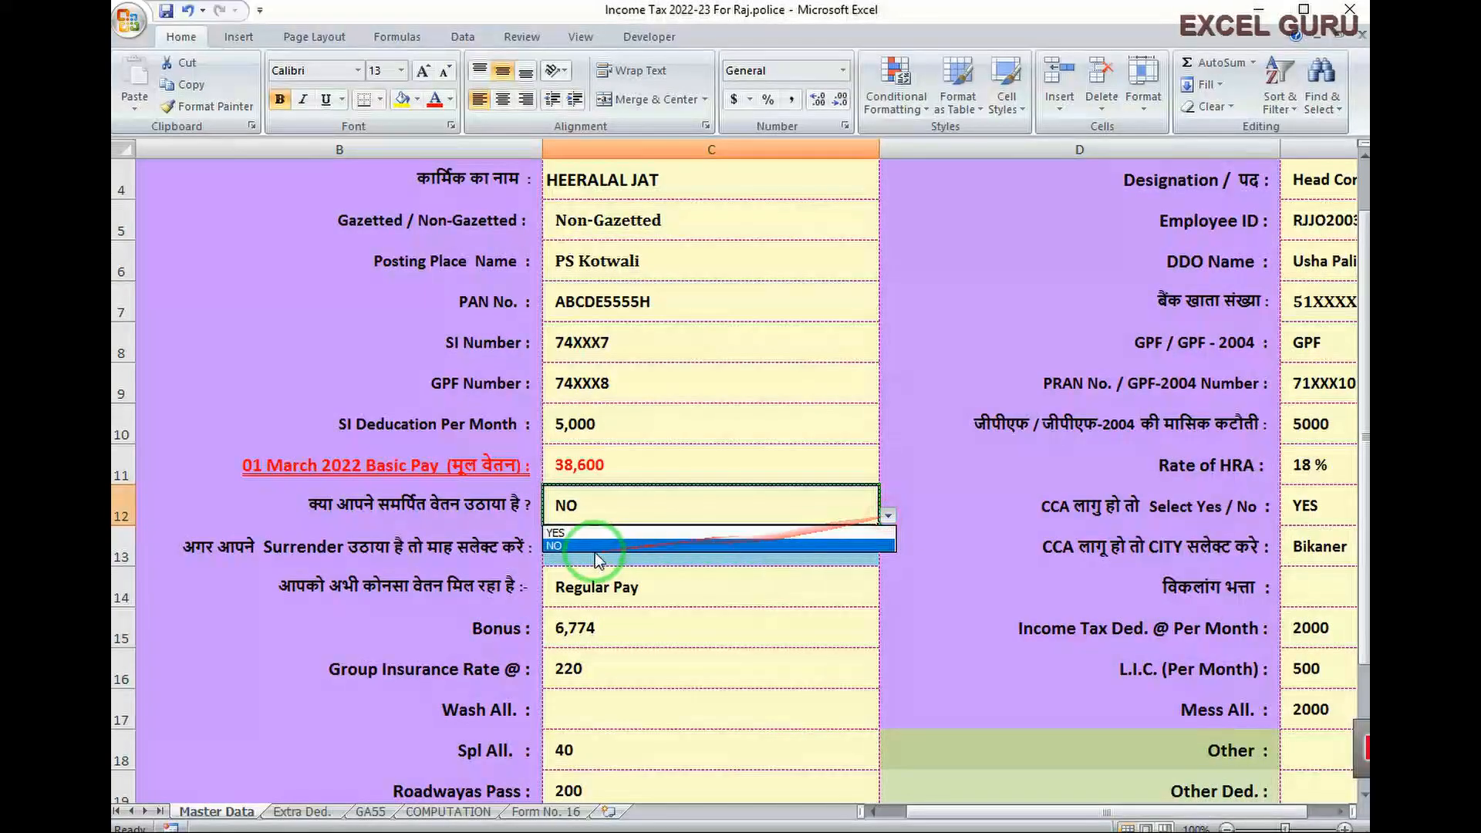
{"action": "left_click", "coordinate": [621, 533]}
{"action": "left_click", "coordinate": [624, 543]}
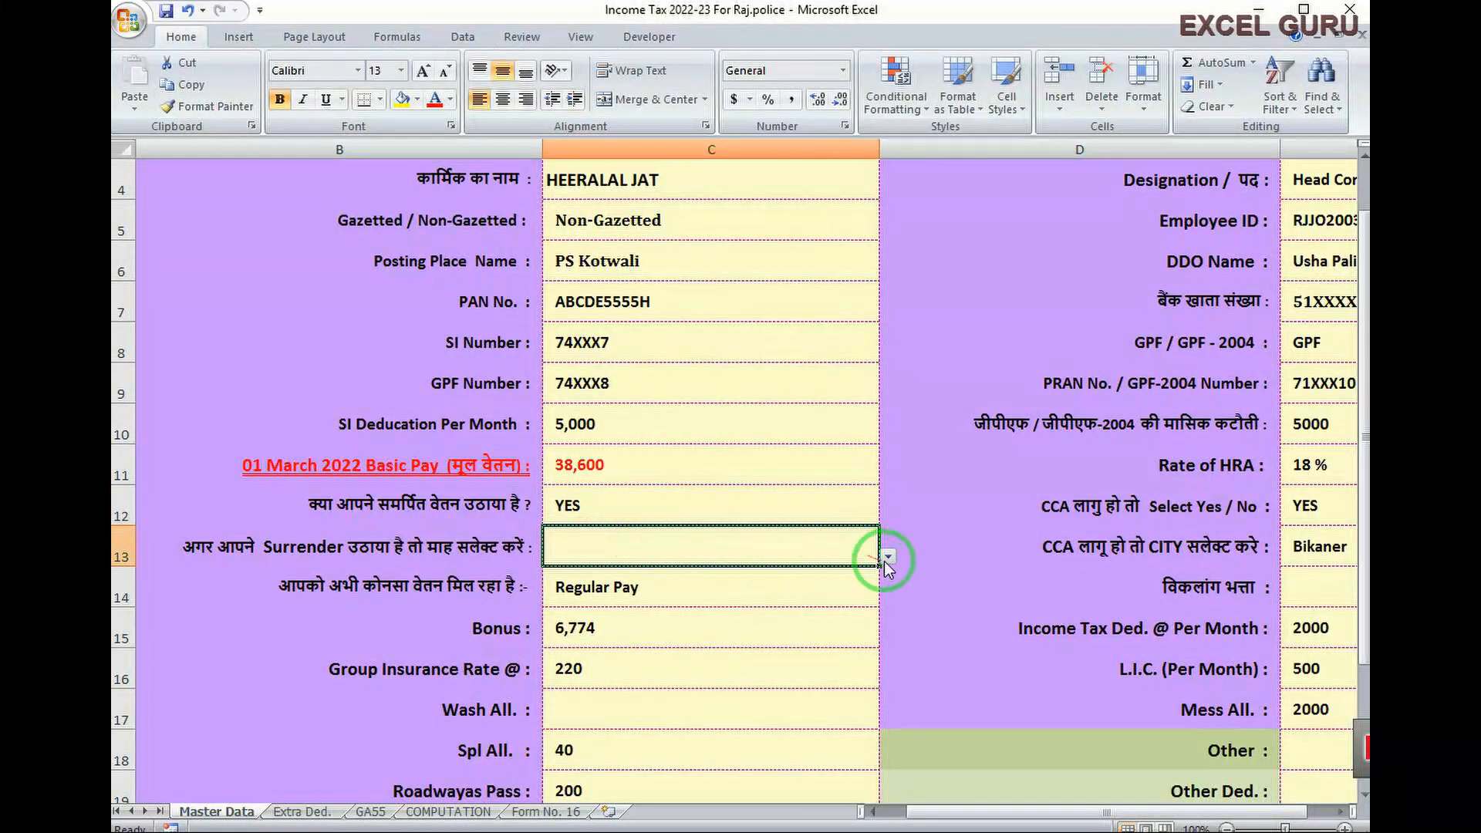
{"action": "left_click", "coordinate": [889, 556]}
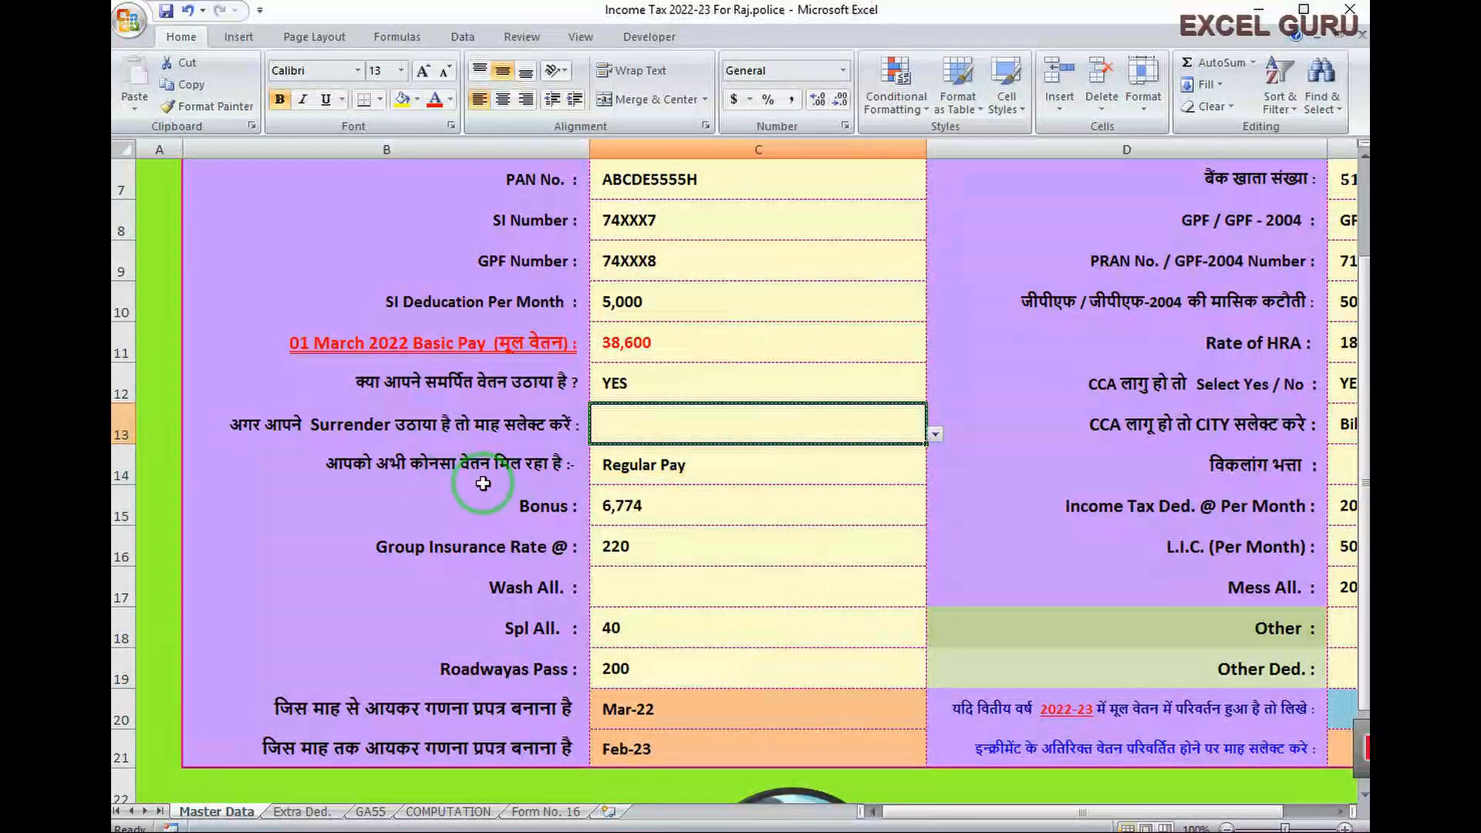
Step: Examine the available pay types for the current salary in row 14, keeping Regular Pay
{"action": "left_click", "coordinate": [659, 473]}
{"action": "left_click", "coordinate": [935, 475]}
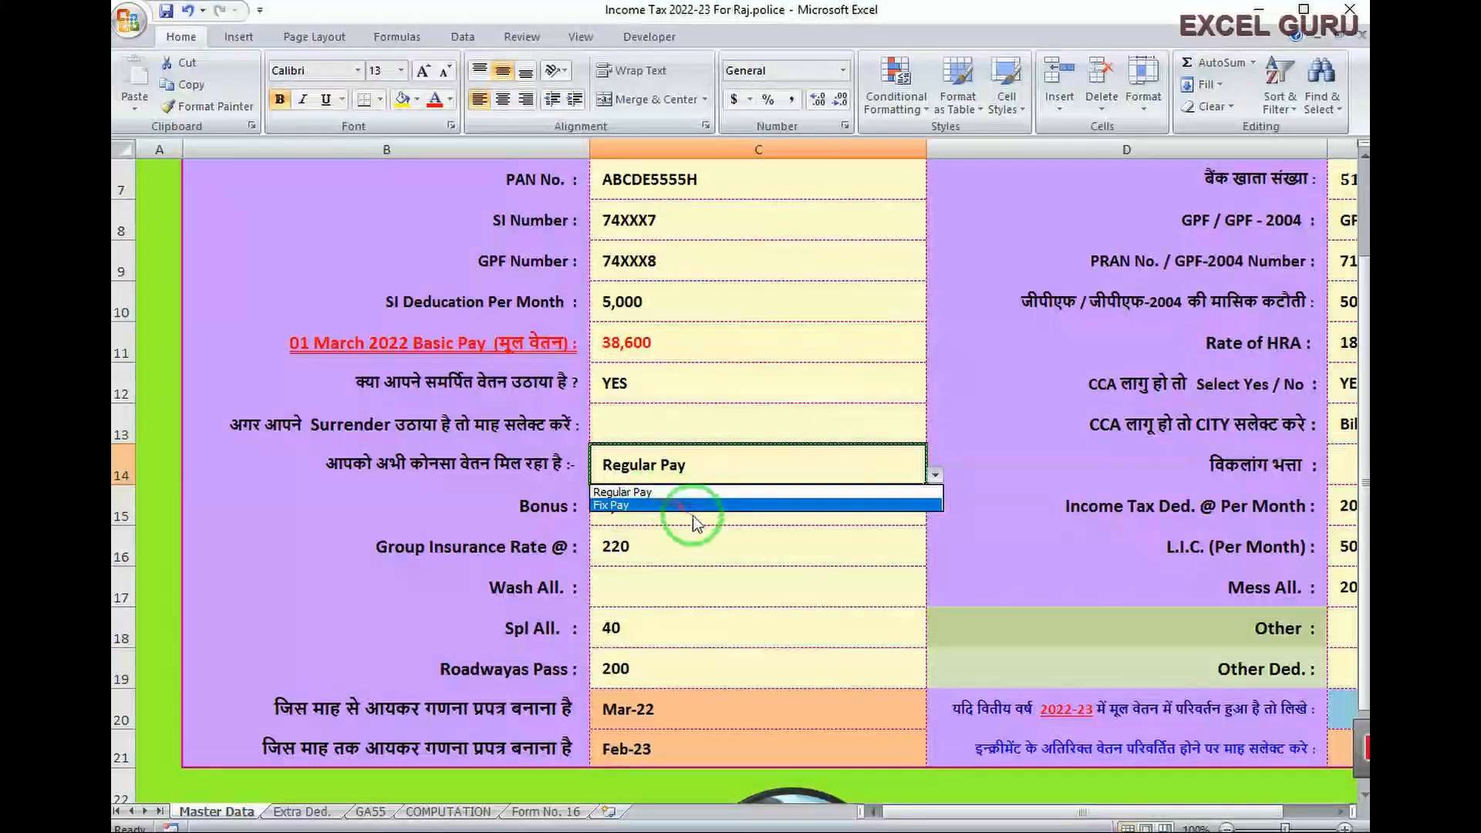
{"action": "left_click", "coordinate": [707, 545]}
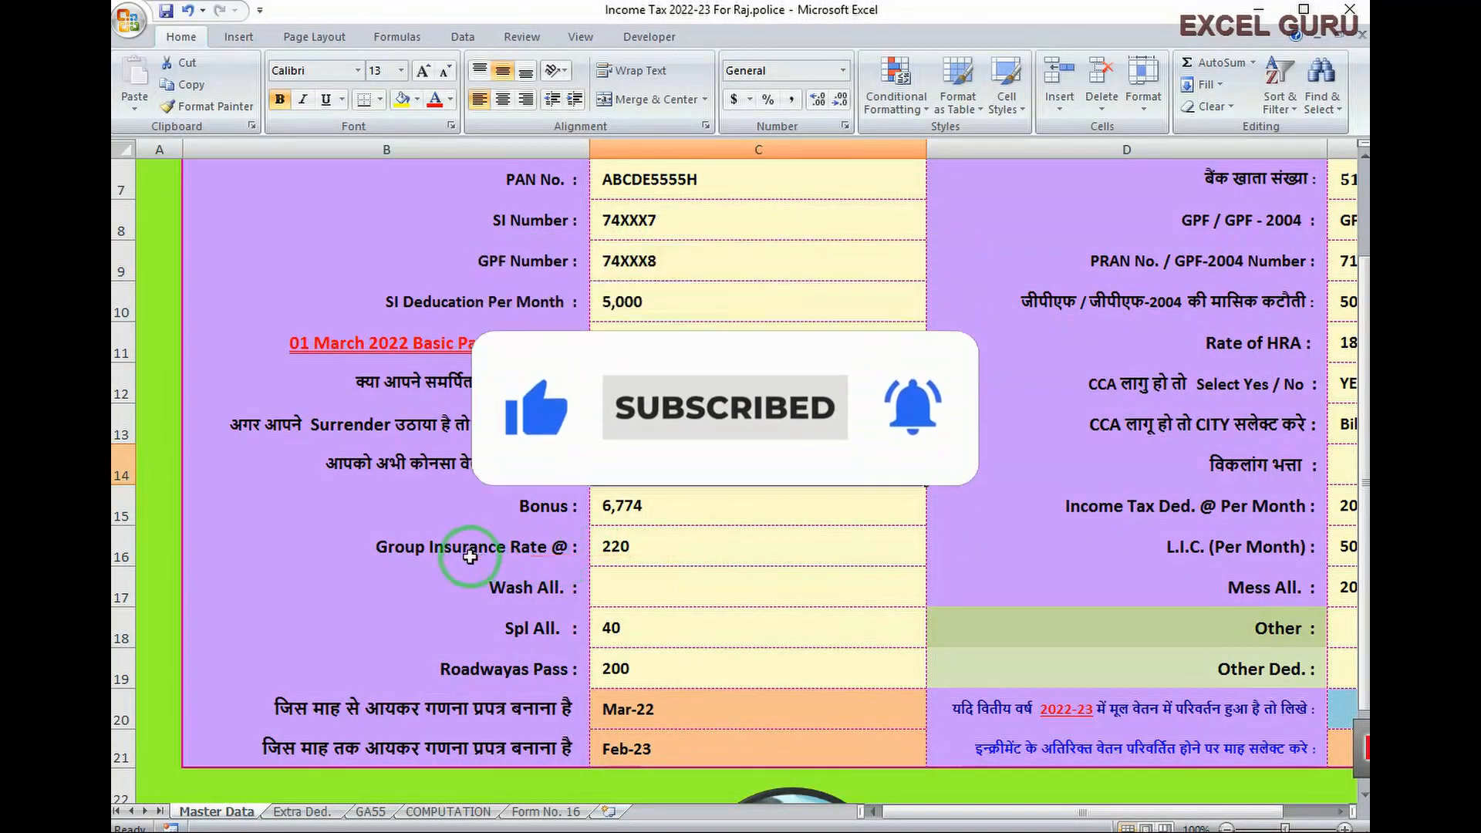
Step: Review the group insurance, wash allowance, special allowance and Roadways pass entries, plus the start and end months of the tax calculation
{"action": "left_click", "coordinate": [599, 558]}
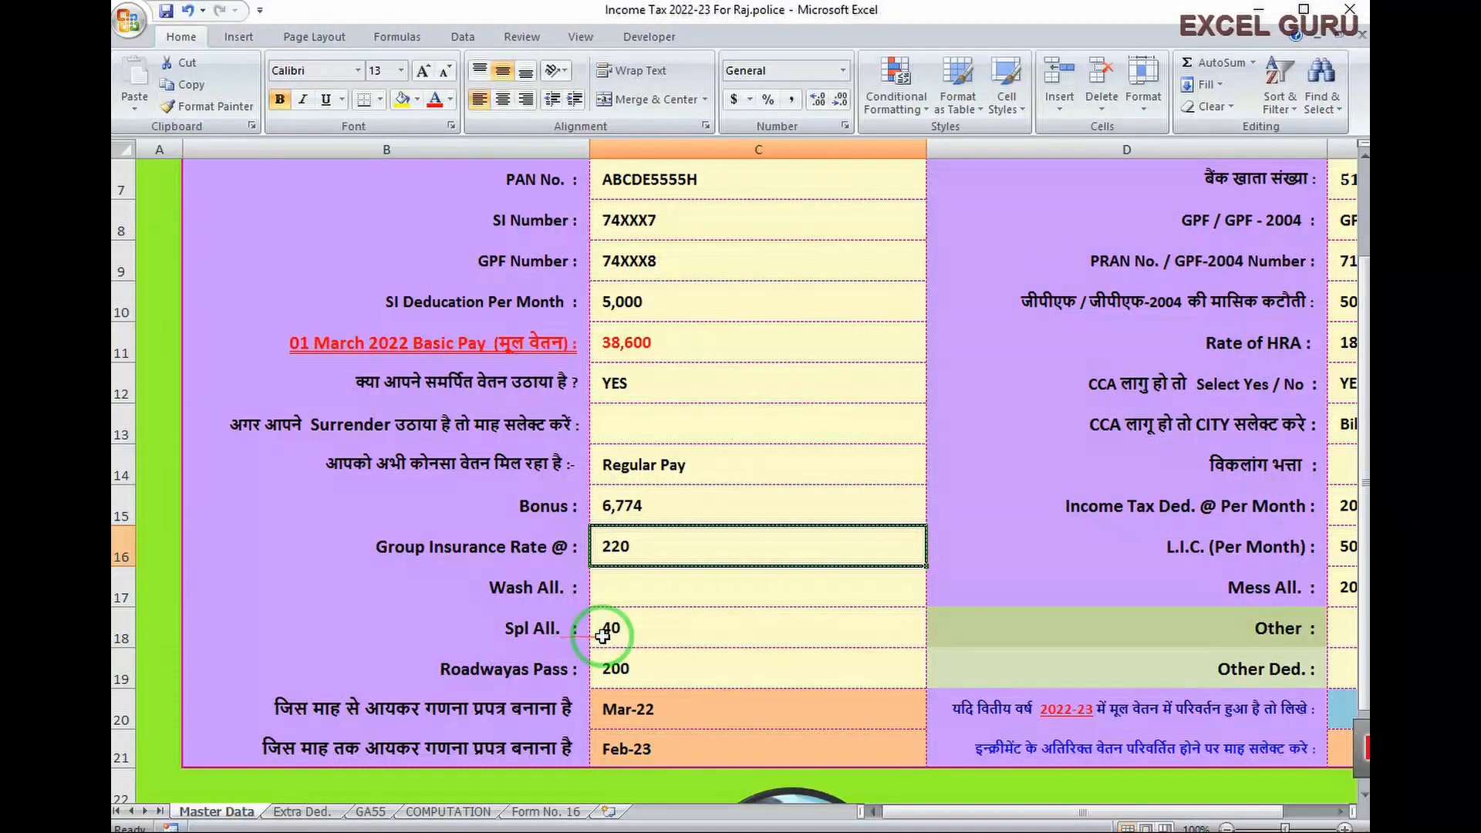
{"action": "left_click", "coordinate": [648, 586]}
{"action": "left_click", "coordinate": [651, 627]}
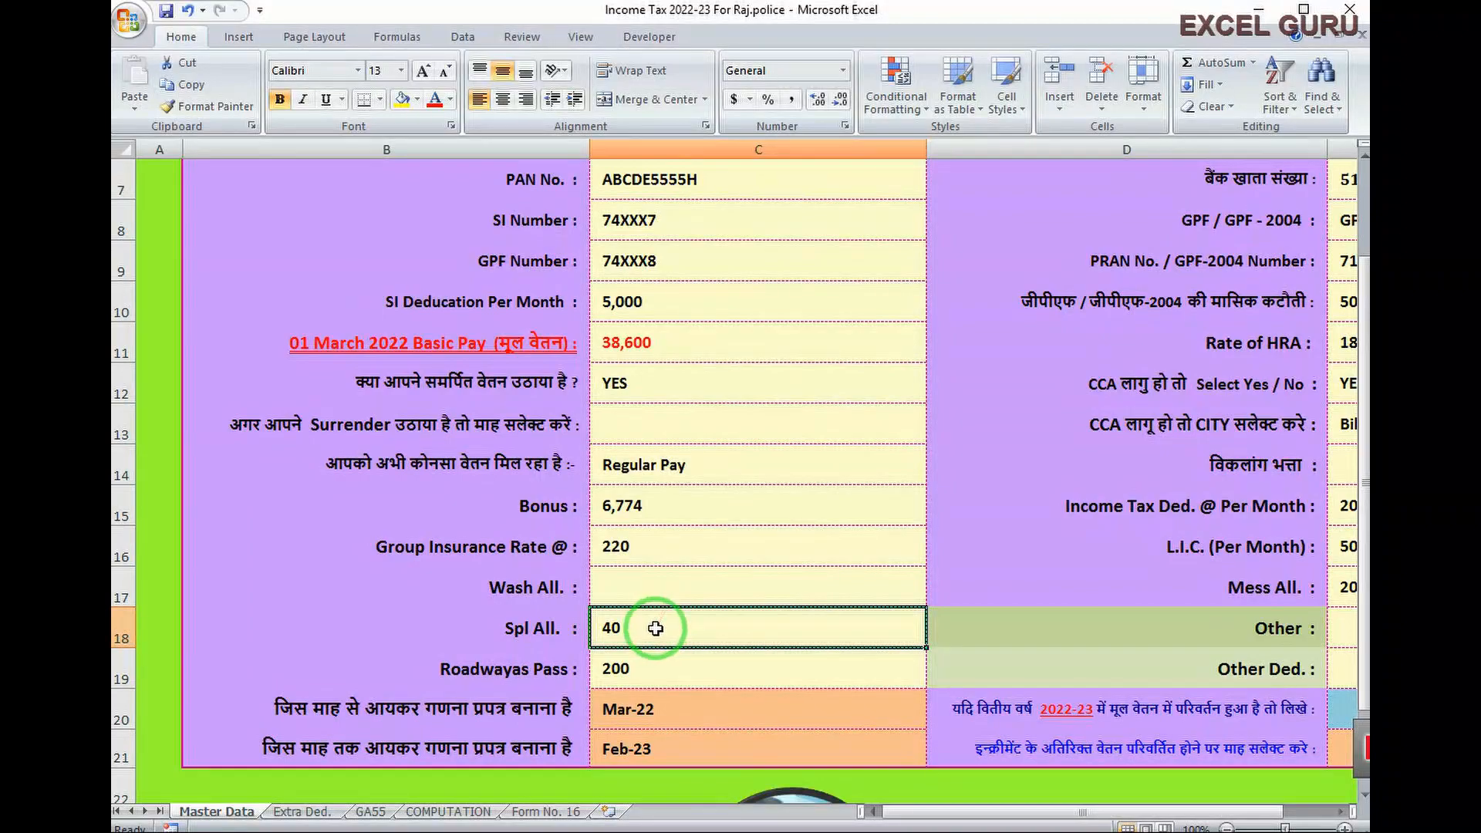
{"action": "left_click", "coordinate": [519, 664]}
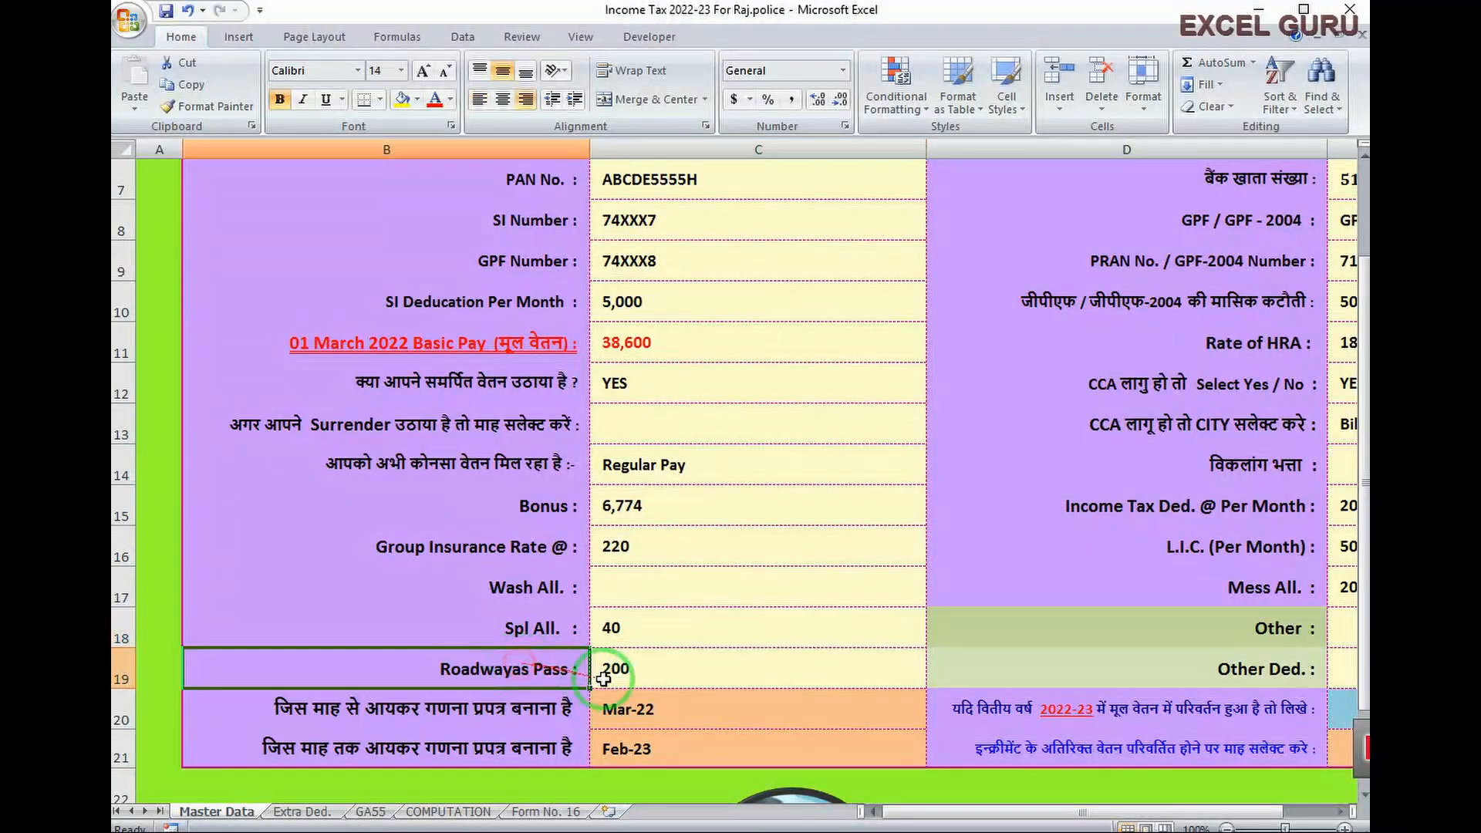
{"action": "left_click", "coordinate": [664, 678]}
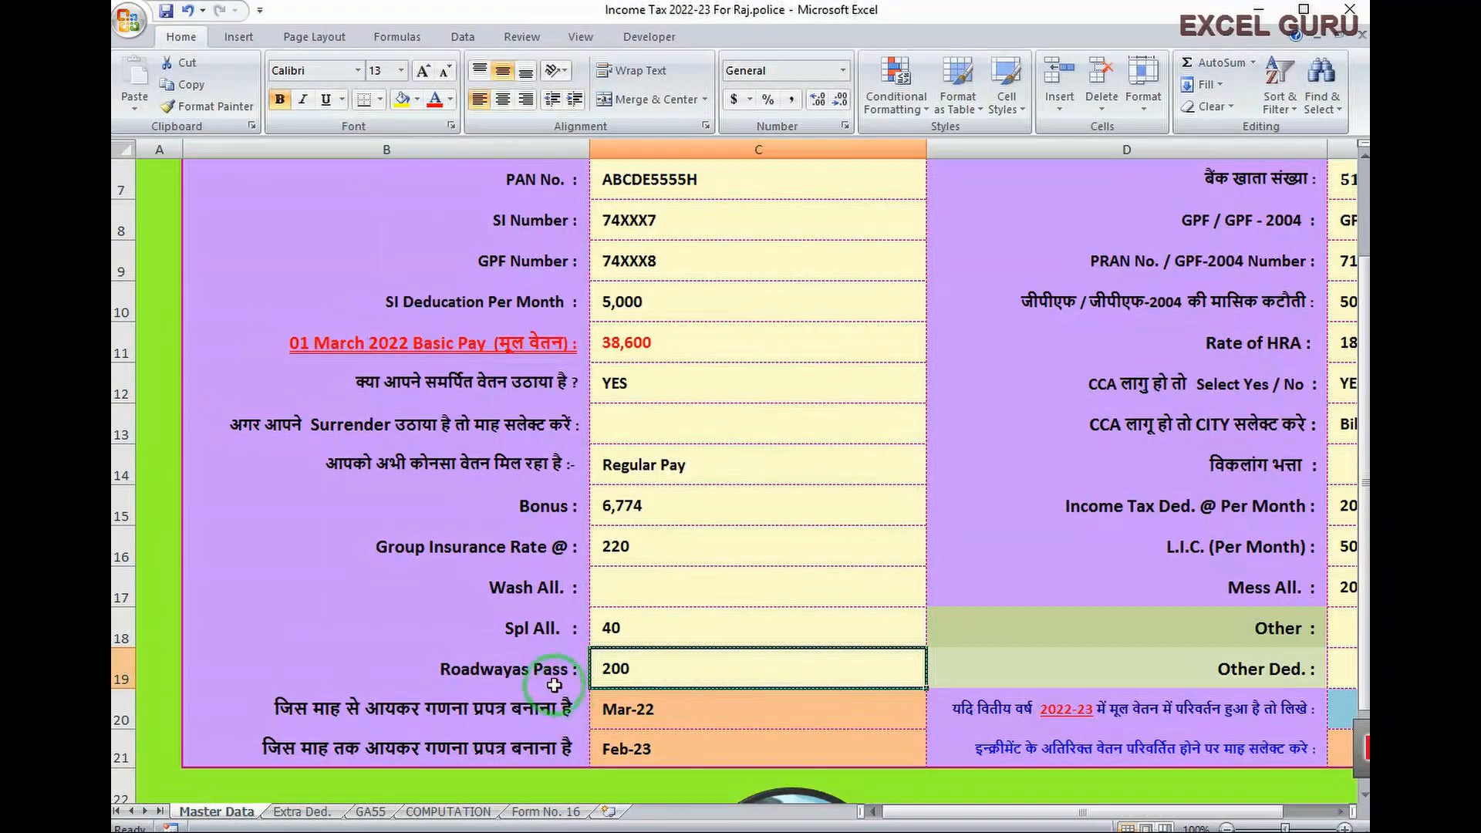
{"action": "scroll", "coordinate": [679, 694], "scroll_direction": "down", "scroll_amount": 2}
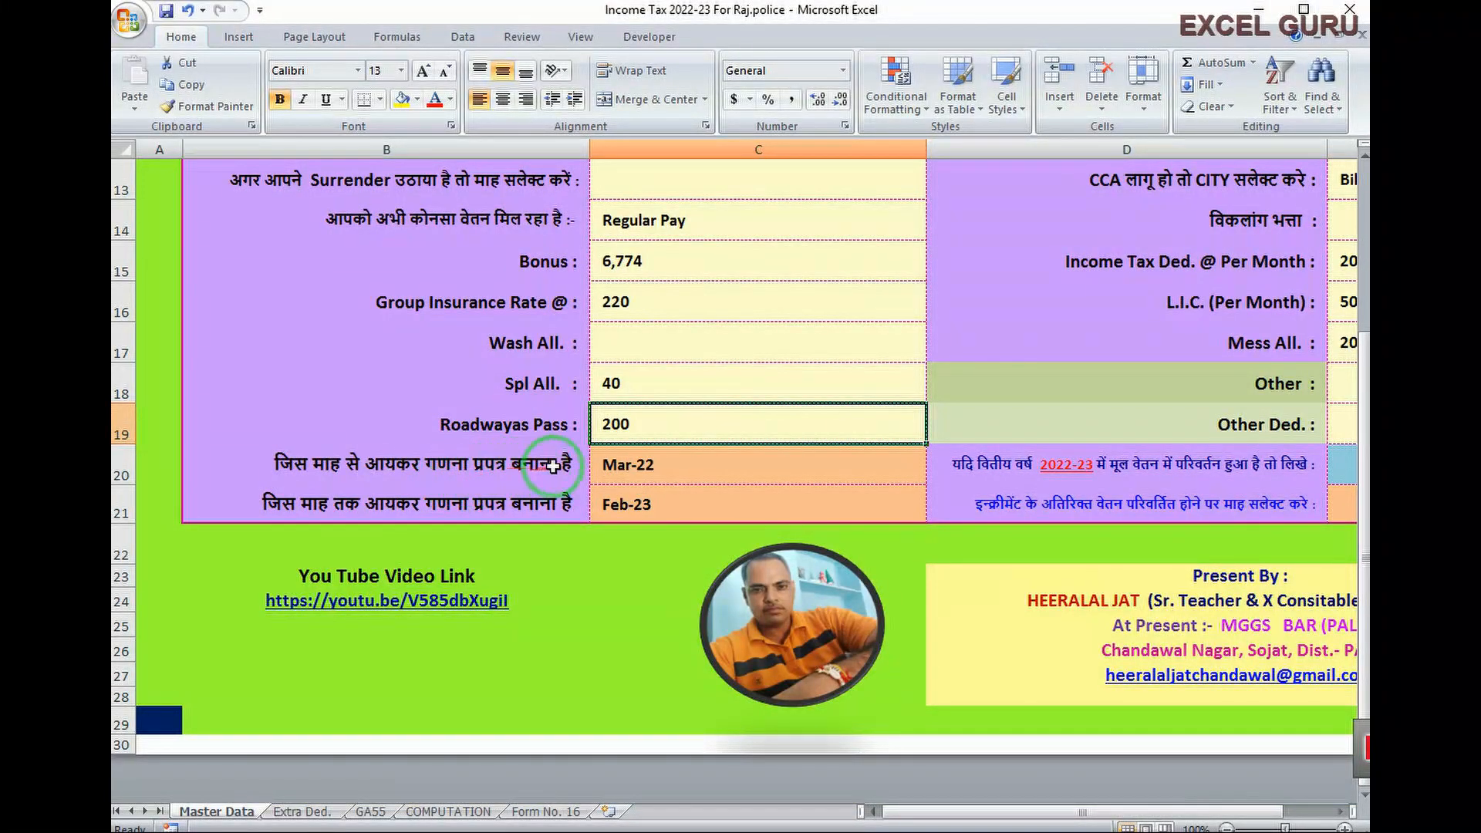
{"action": "left_click", "coordinate": [675, 466]}
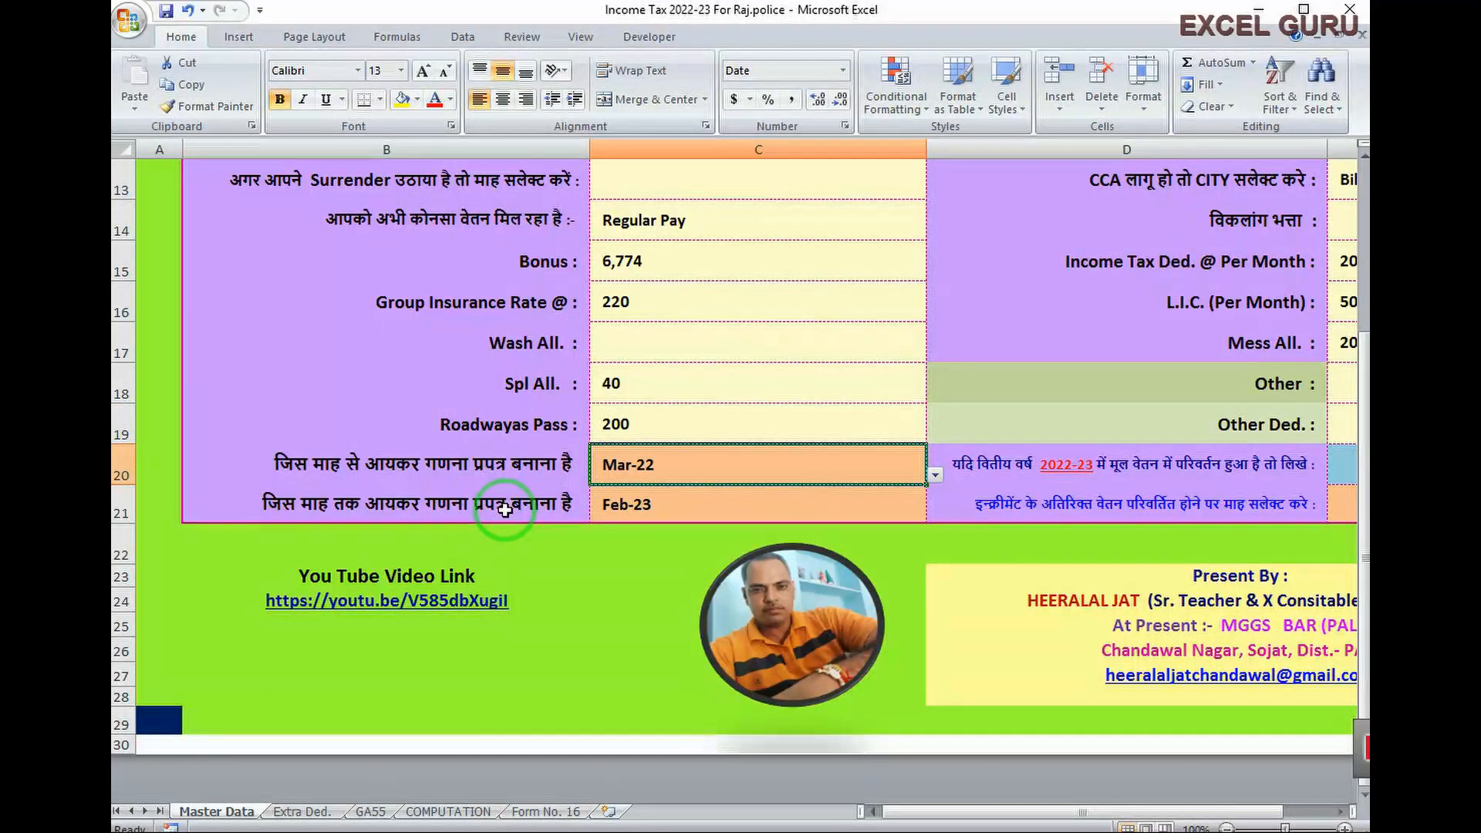
{"action": "left_click", "coordinate": [647, 507]}
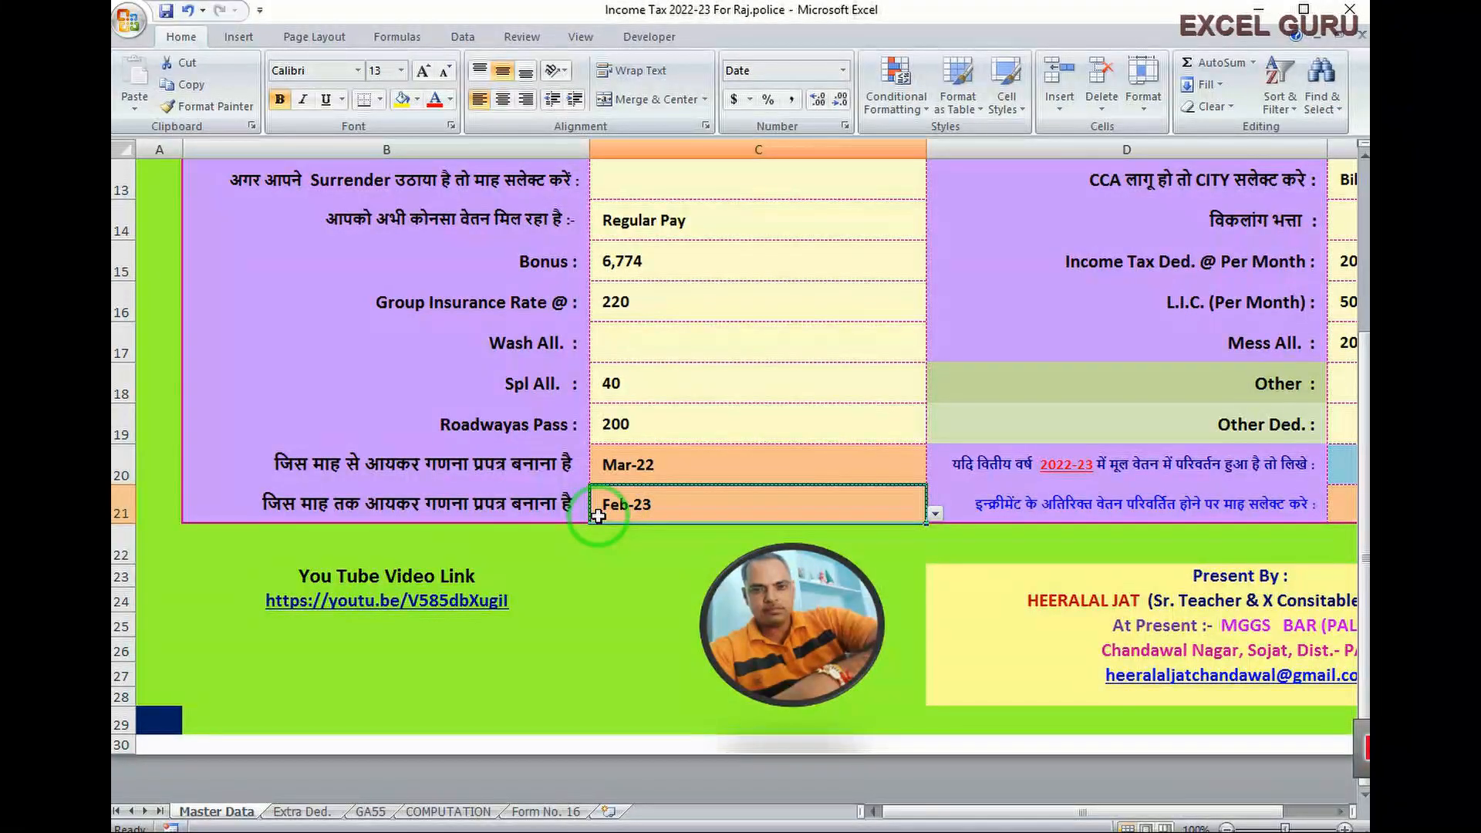
{"action": "left_click", "coordinate": [825, 471]}
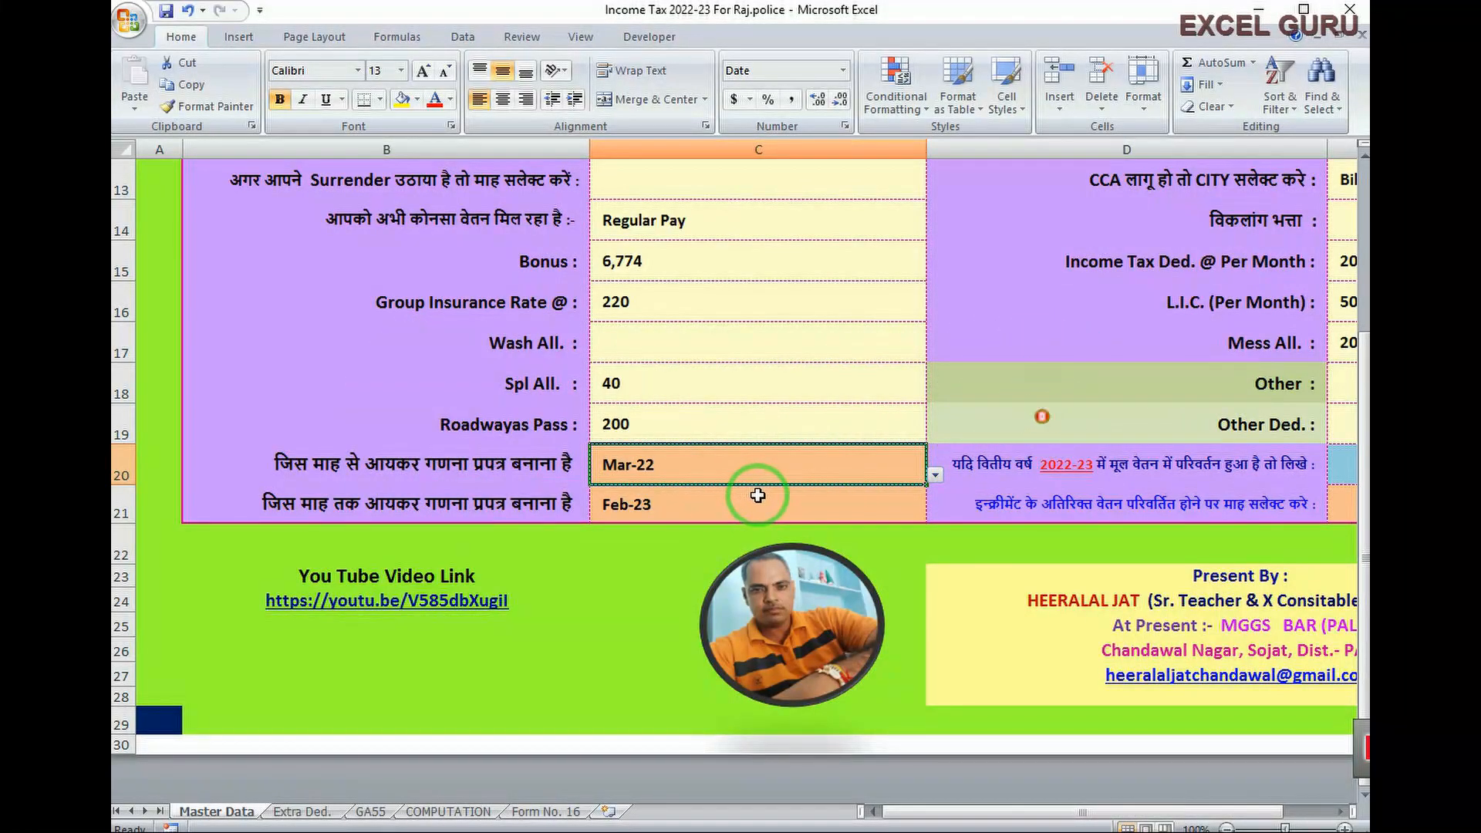
Step: Examine the available Rate of HRA options in column E, keeping the existing rate
{"action": "scroll", "coordinate": [721, 505], "scroll_direction": "up", "scroll_amount": 3}
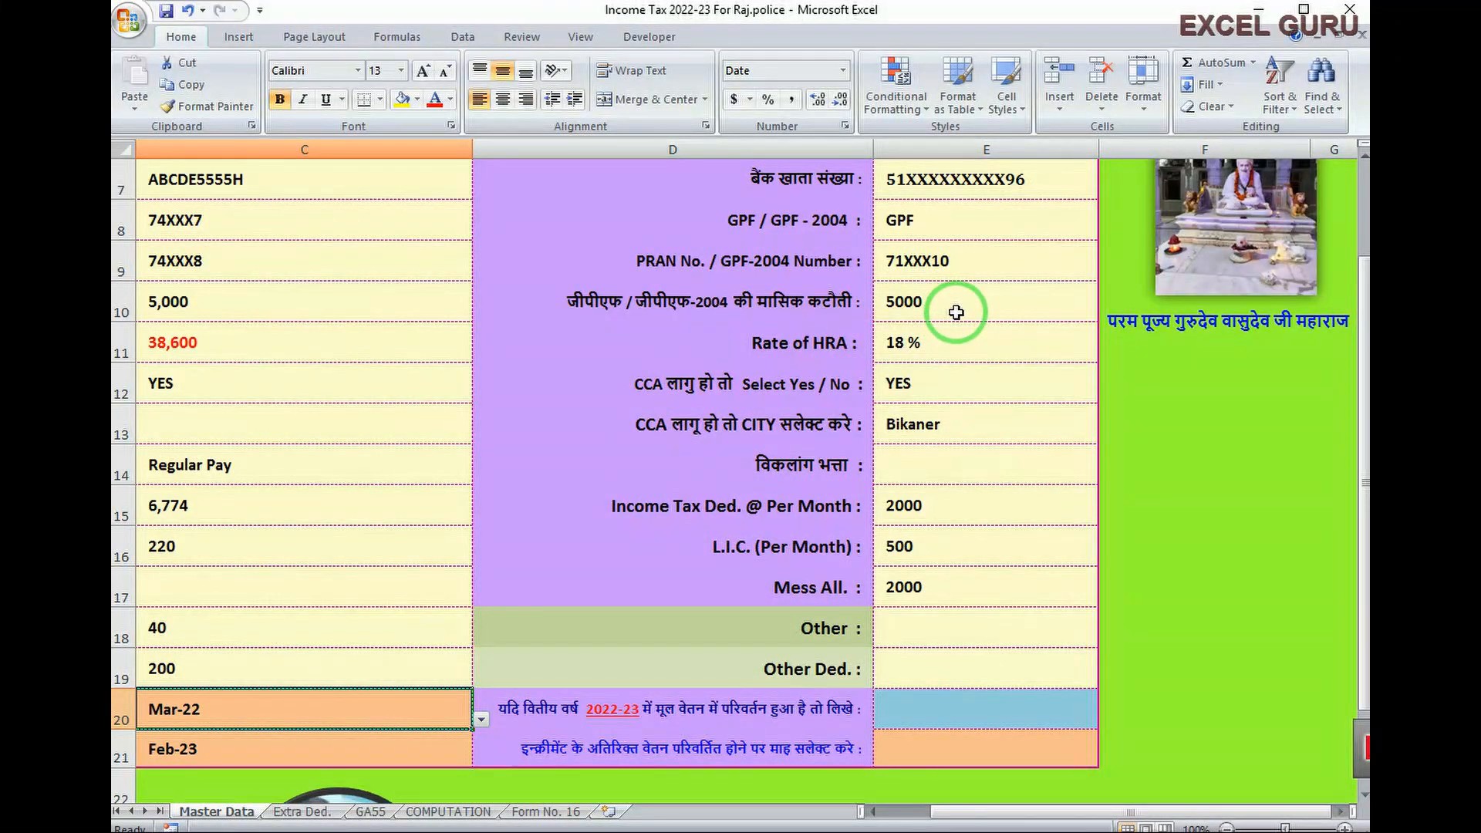
{"action": "left_click", "coordinate": [938, 351]}
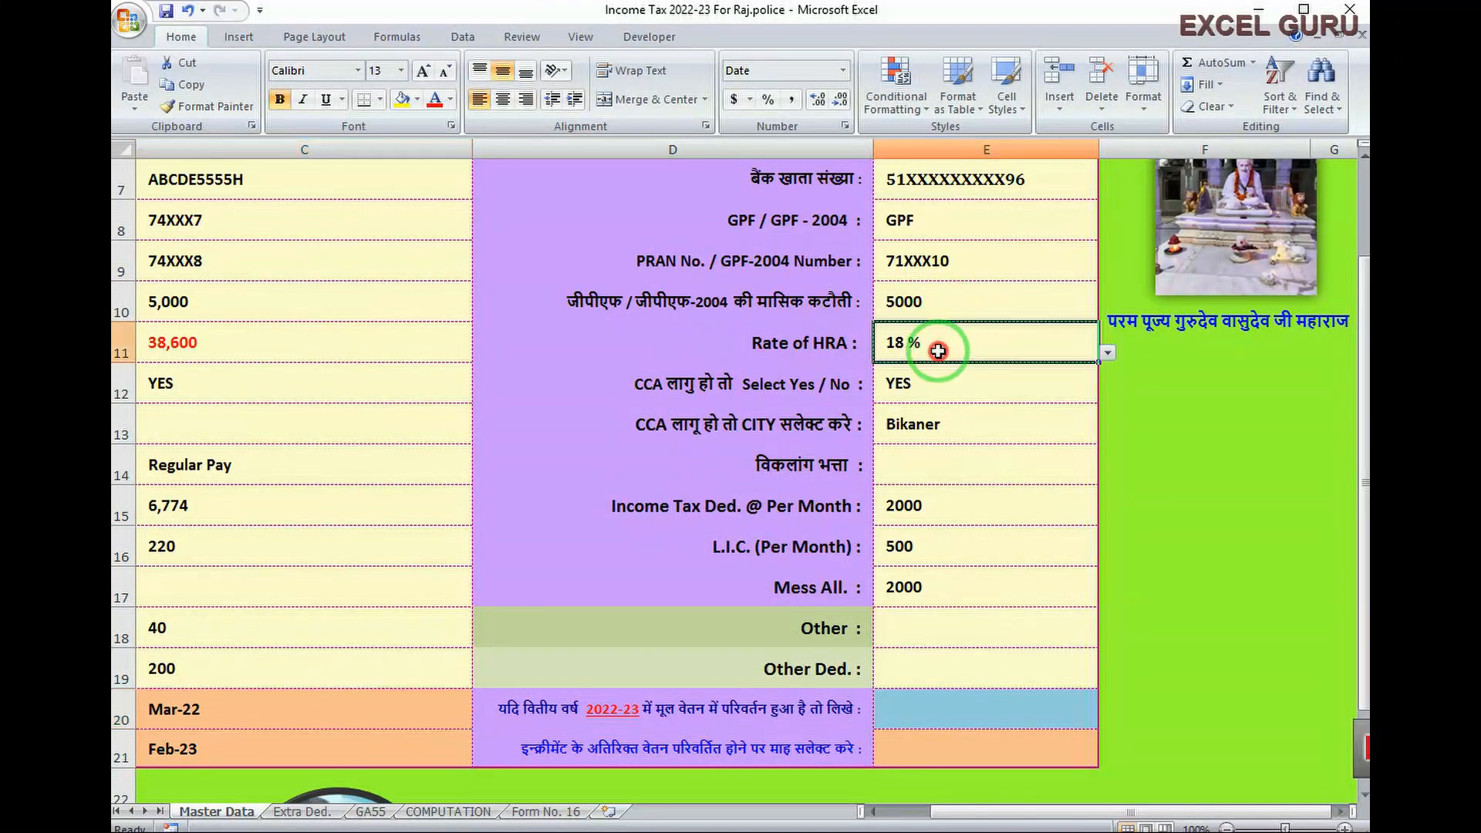
{"action": "left_click", "coordinate": [1108, 355]}
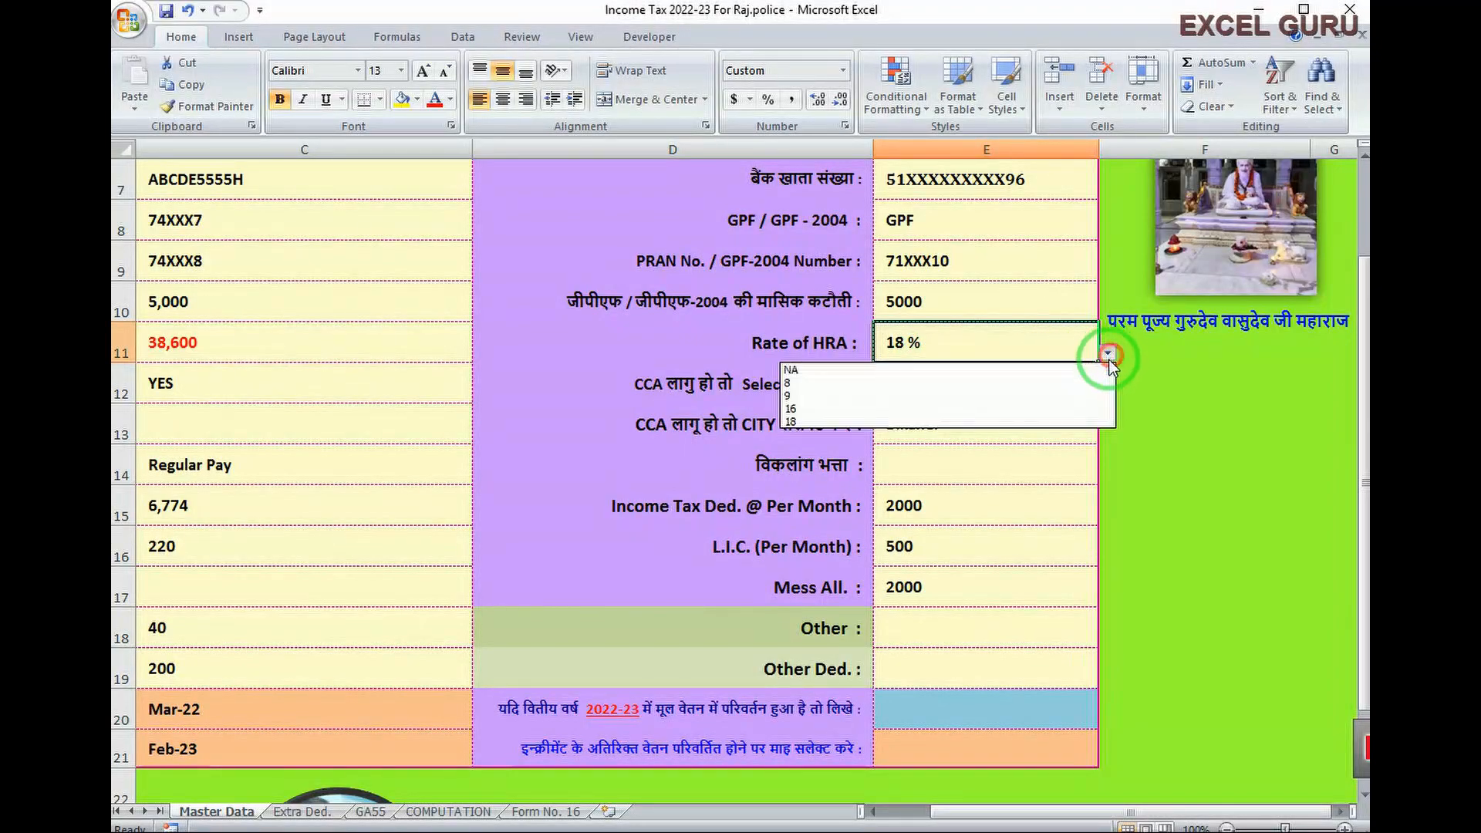
{"action": "left_click", "coordinate": [913, 487]}
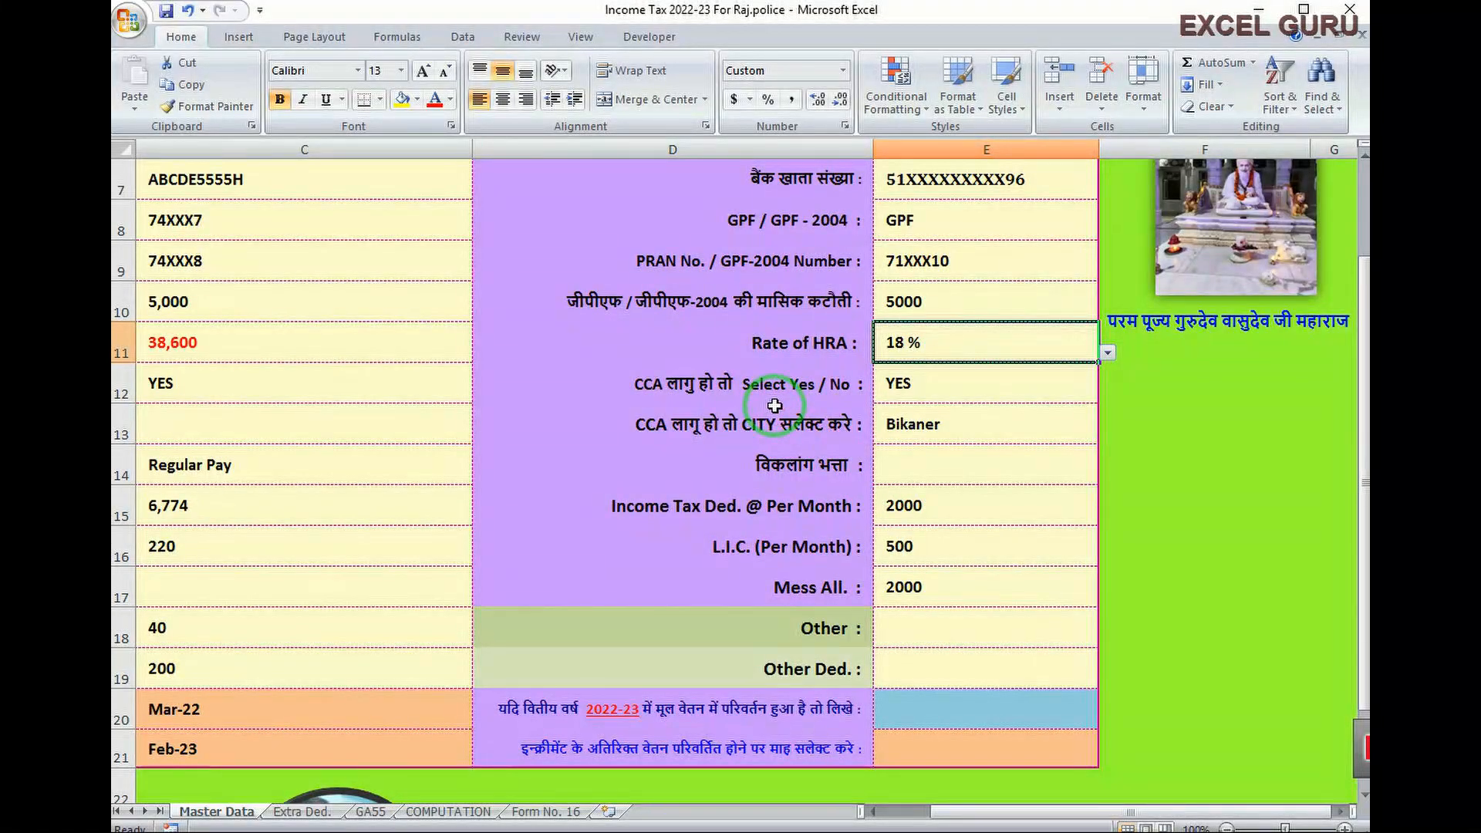
Step: Switch the CCA applicability selection in E12 to NO and back to YES
{"action": "left_click", "coordinate": [982, 390]}
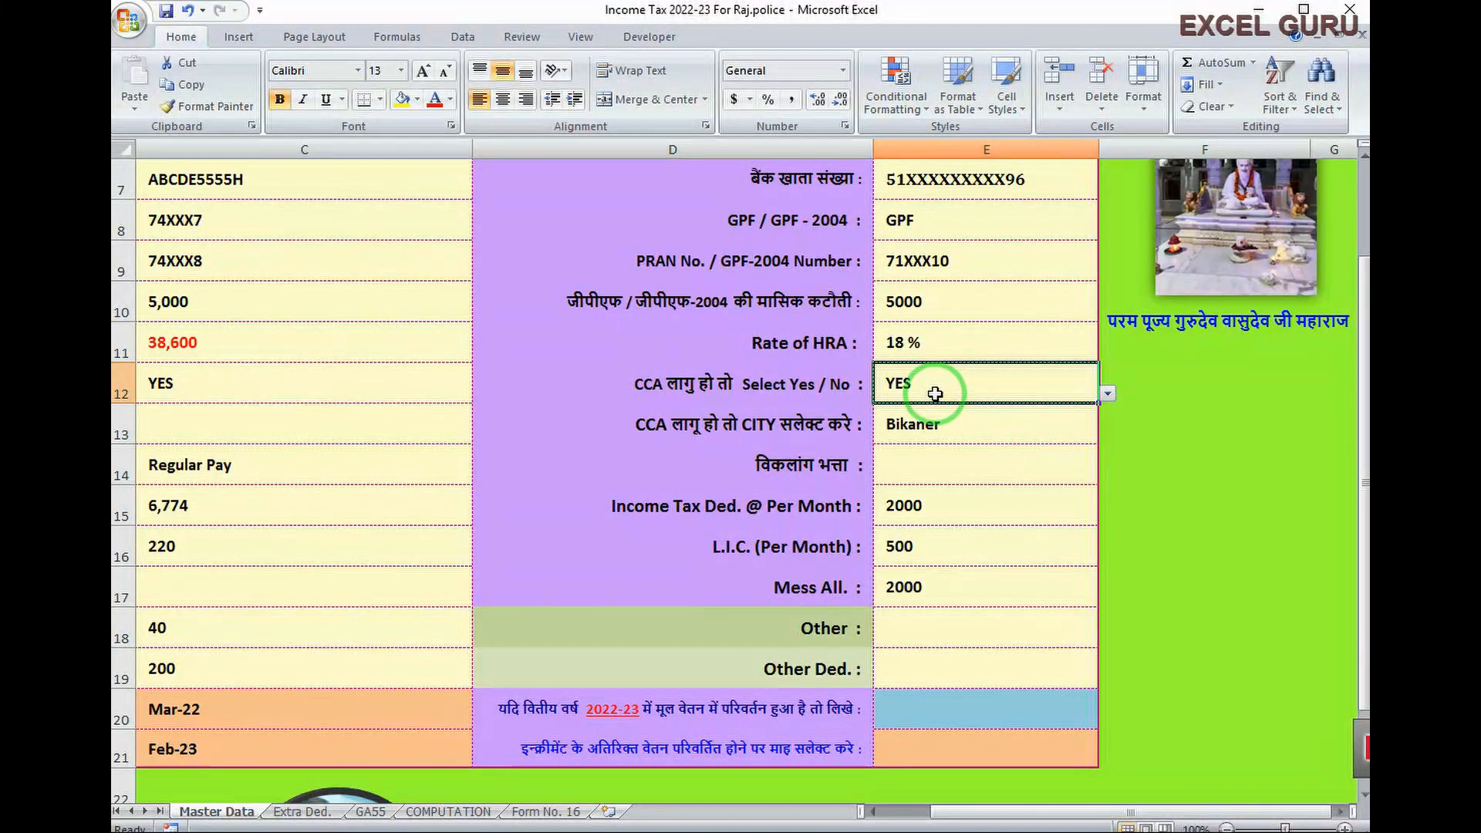
{"action": "left_click", "coordinate": [1107, 394]}
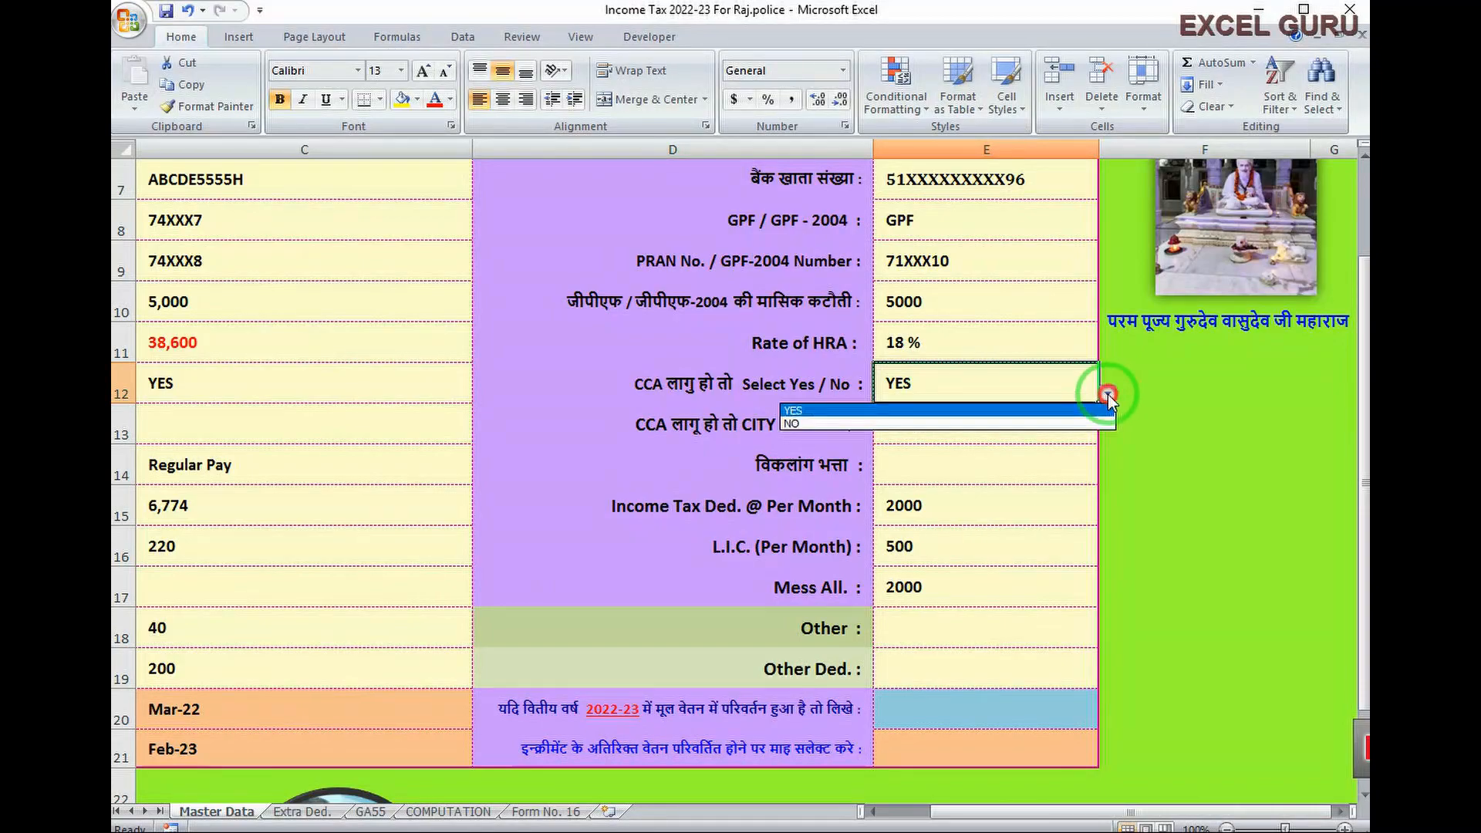
{"action": "left_click", "coordinate": [793, 425]}
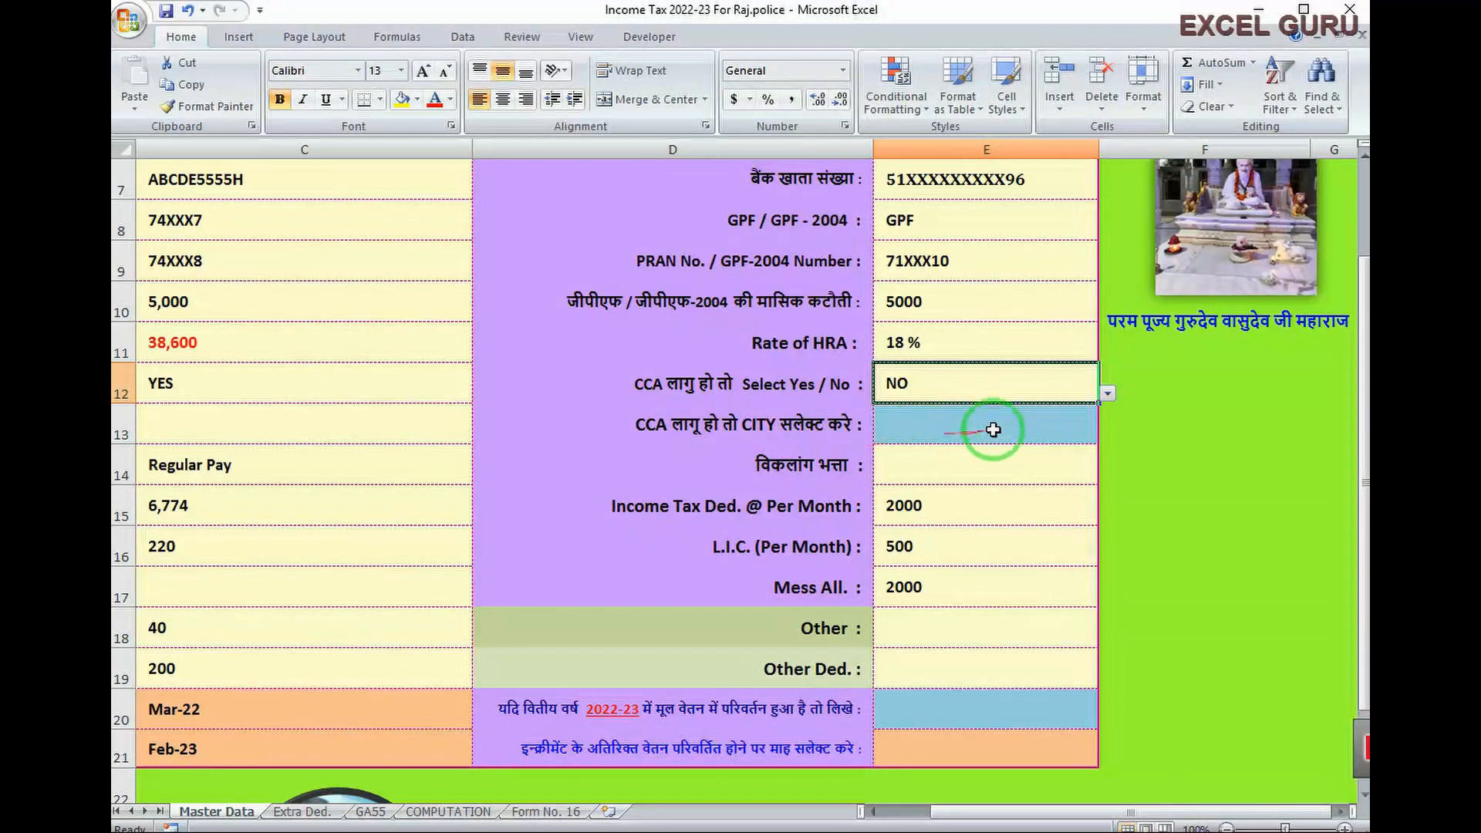
{"action": "left_click", "coordinate": [1108, 395]}
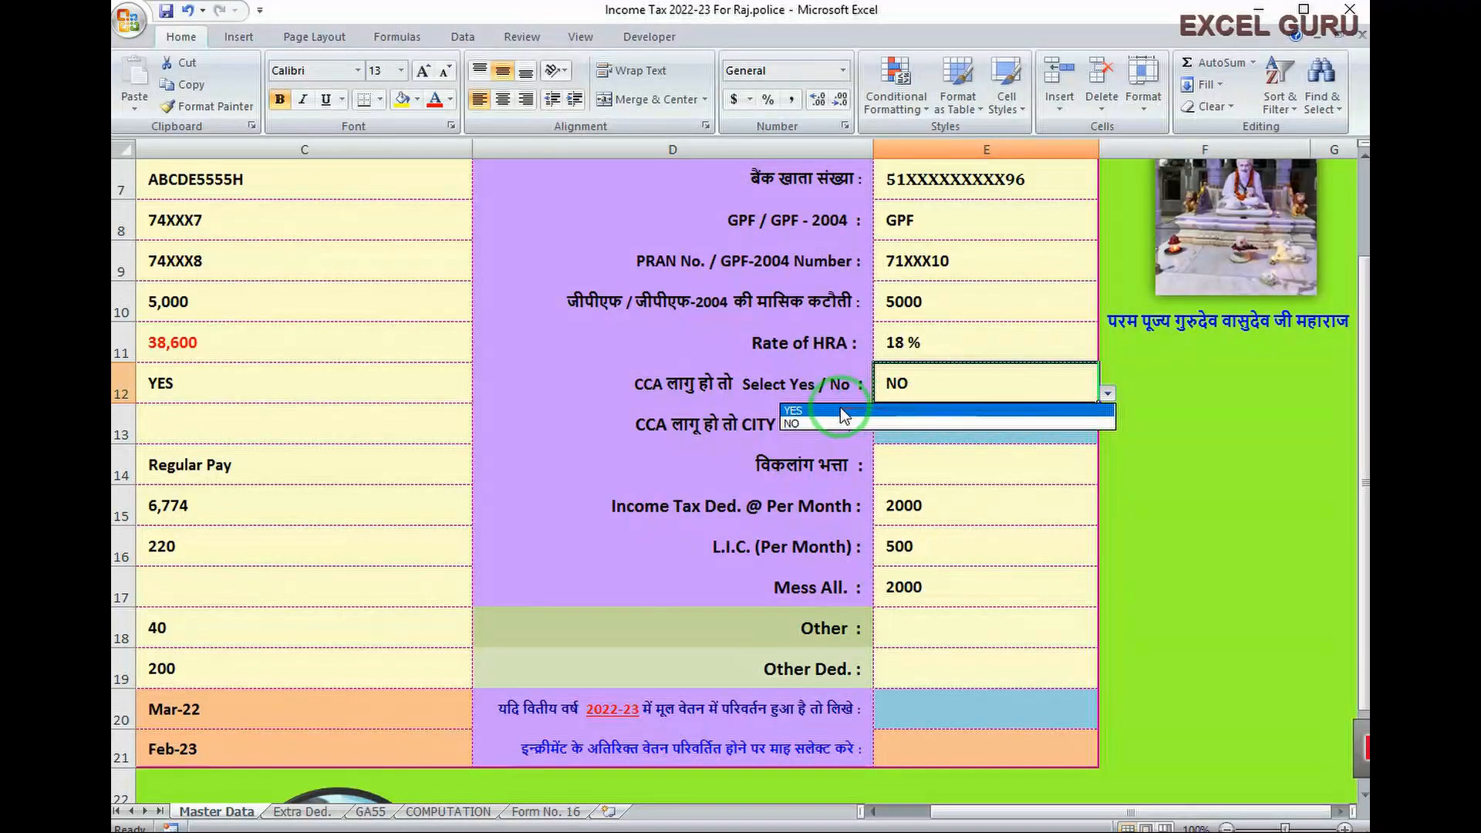
{"action": "left_click", "coordinate": [926, 409]}
Step: Examine the cities available for the CCA city selection in E13, keeping Bikaner
{"action": "left_click", "coordinate": [930, 421]}
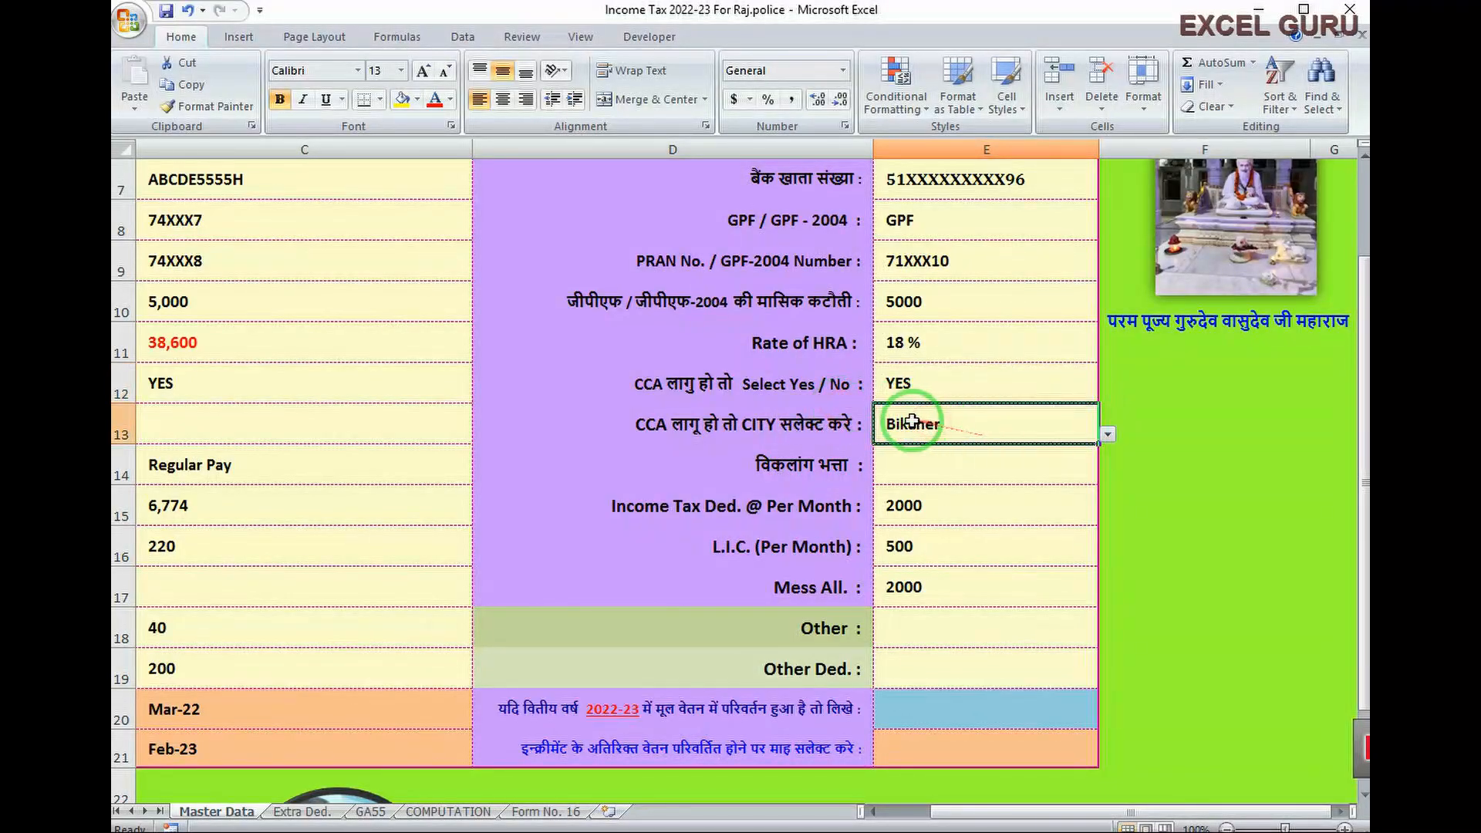
{"action": "left_click", "coordinate": [1109, 434]}
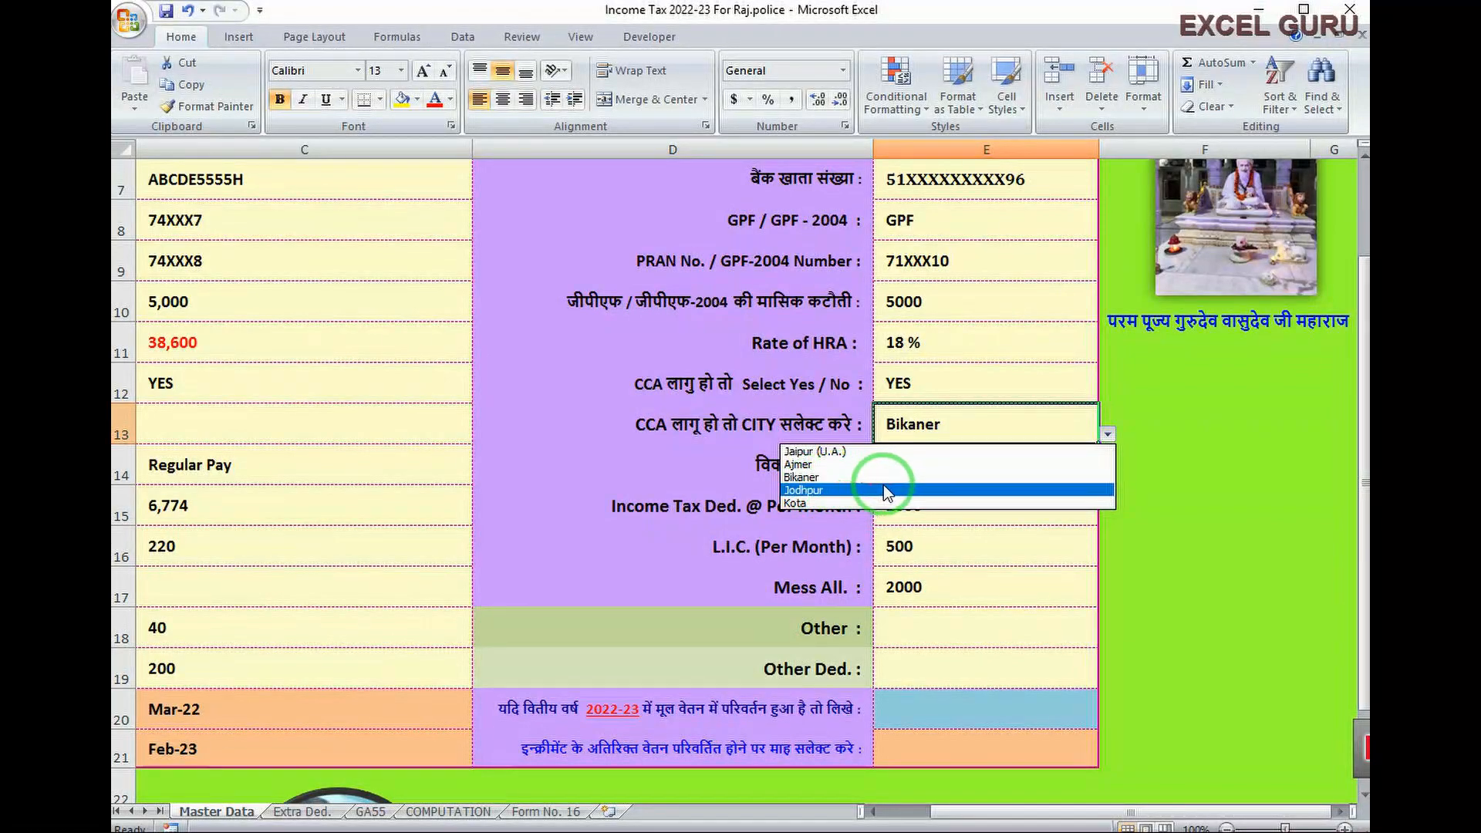
{"action": "left_click", "coordinate": [972, 532]}
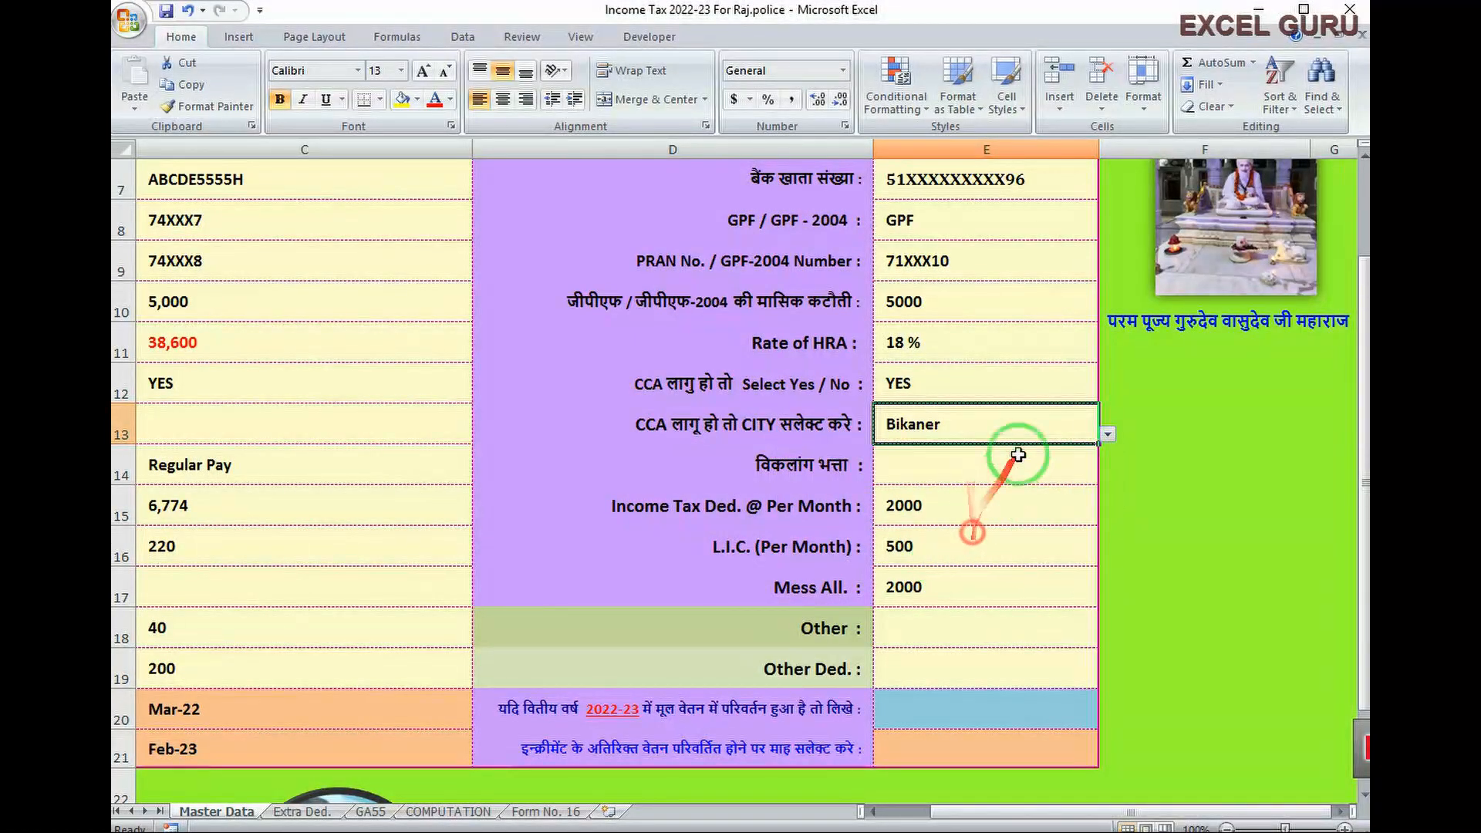
{"action": "left_click", "coordinate": [1108, 434]}
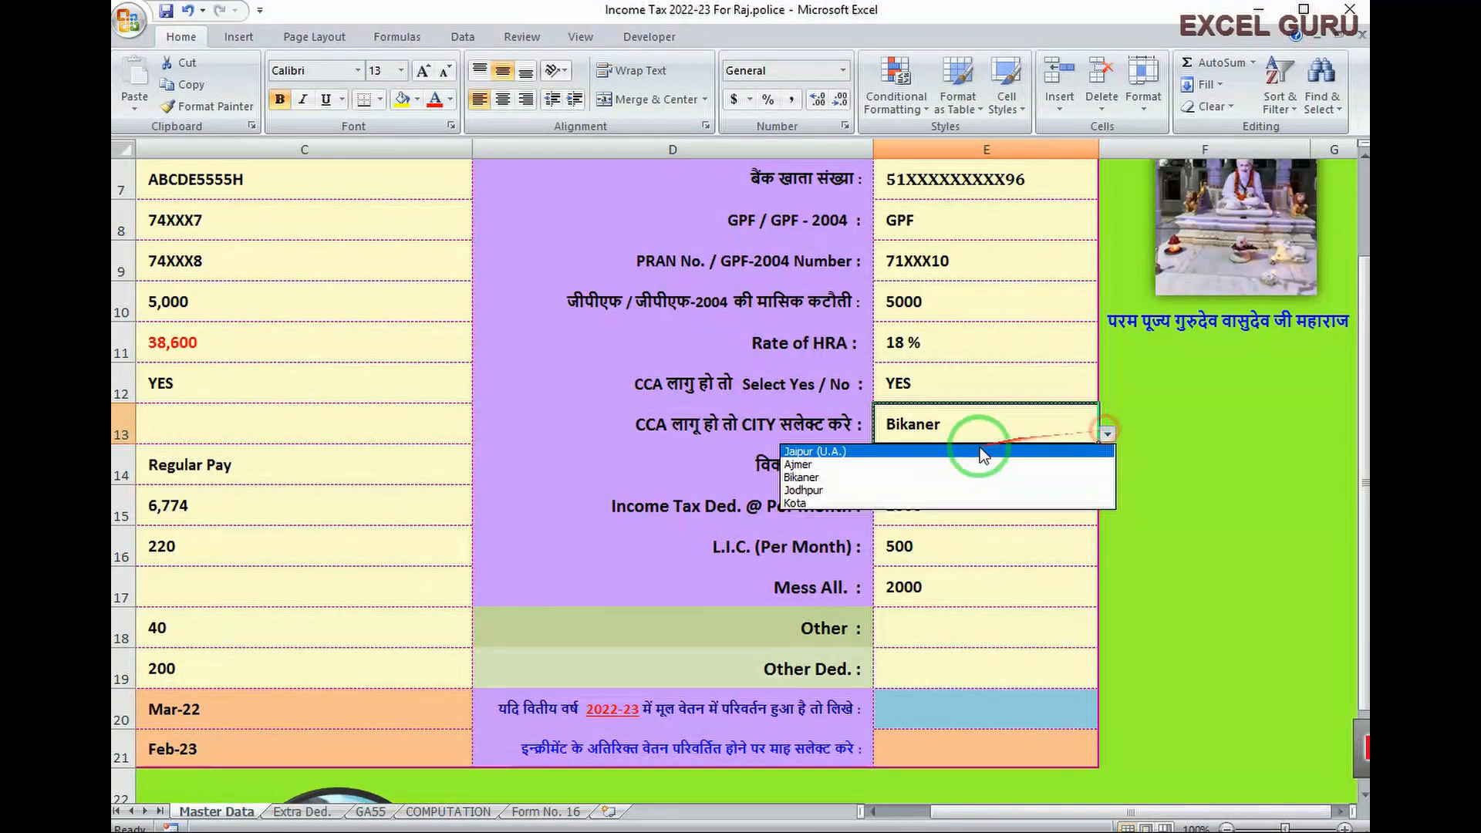
Step: Set the CCA applicability selection in E12 to NO
{"action": "left_click", "coordinate": [991, 393]}
{"action": "left_click", "coordinate": [1108, 393]}
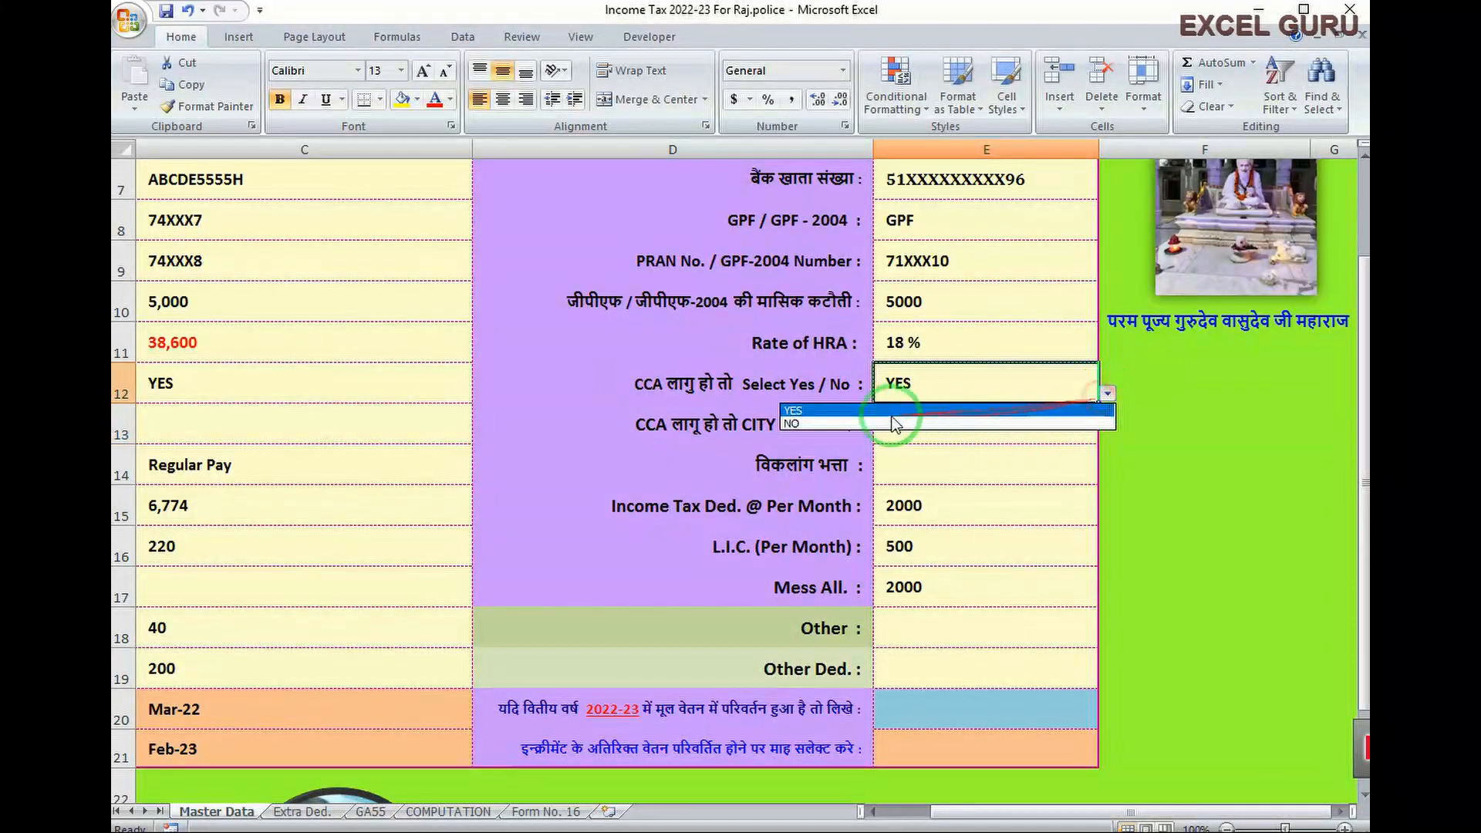
{"action": "left_click", "coordinate": [895, 424]}
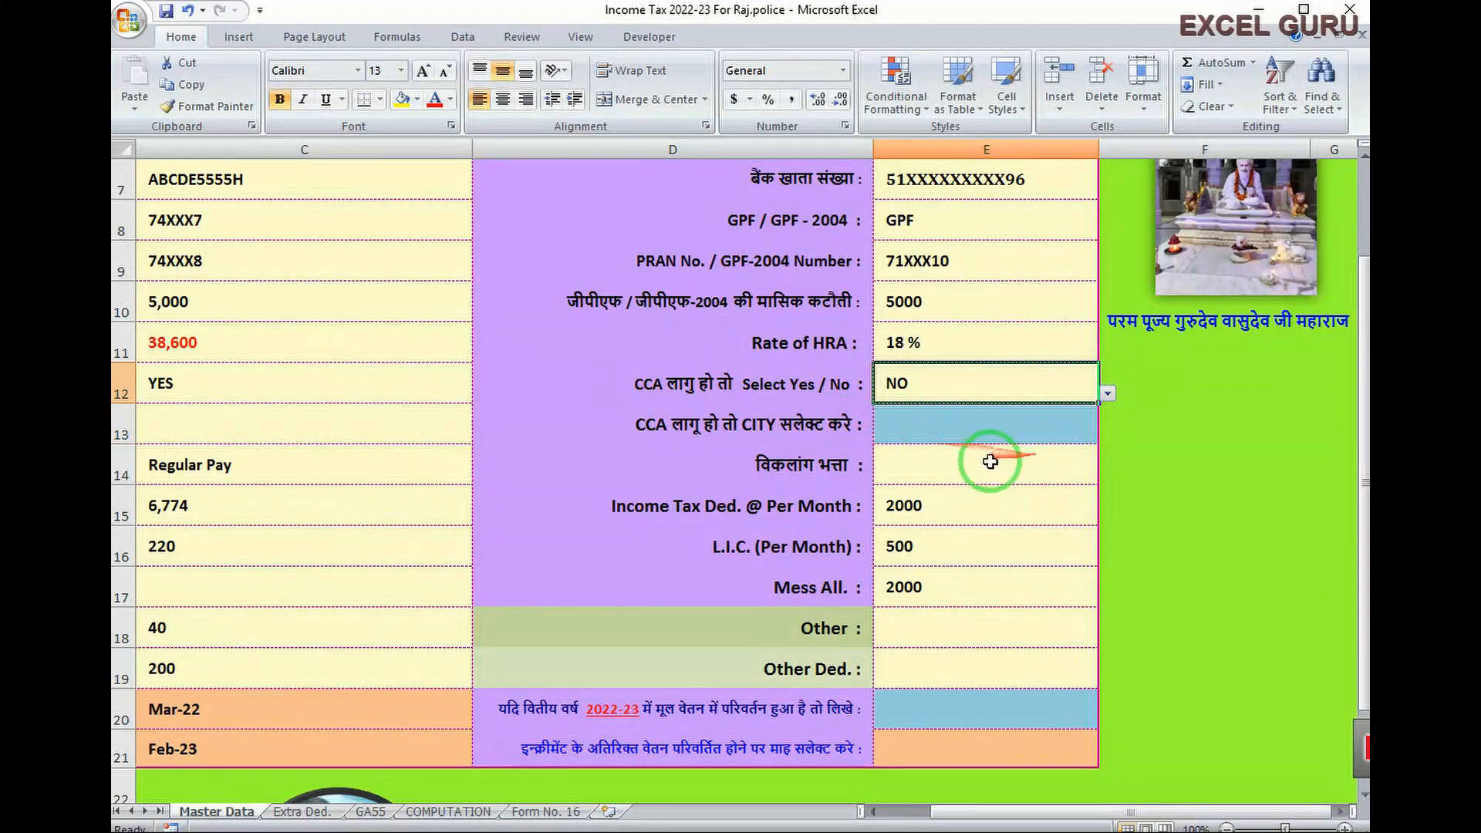
Step: Review the disability allowance, monthly income tax deduction, monthly L.I.C. and Mess All. entries in E14:E17
{"action": "left_click", "coordinate": [947, 474]}
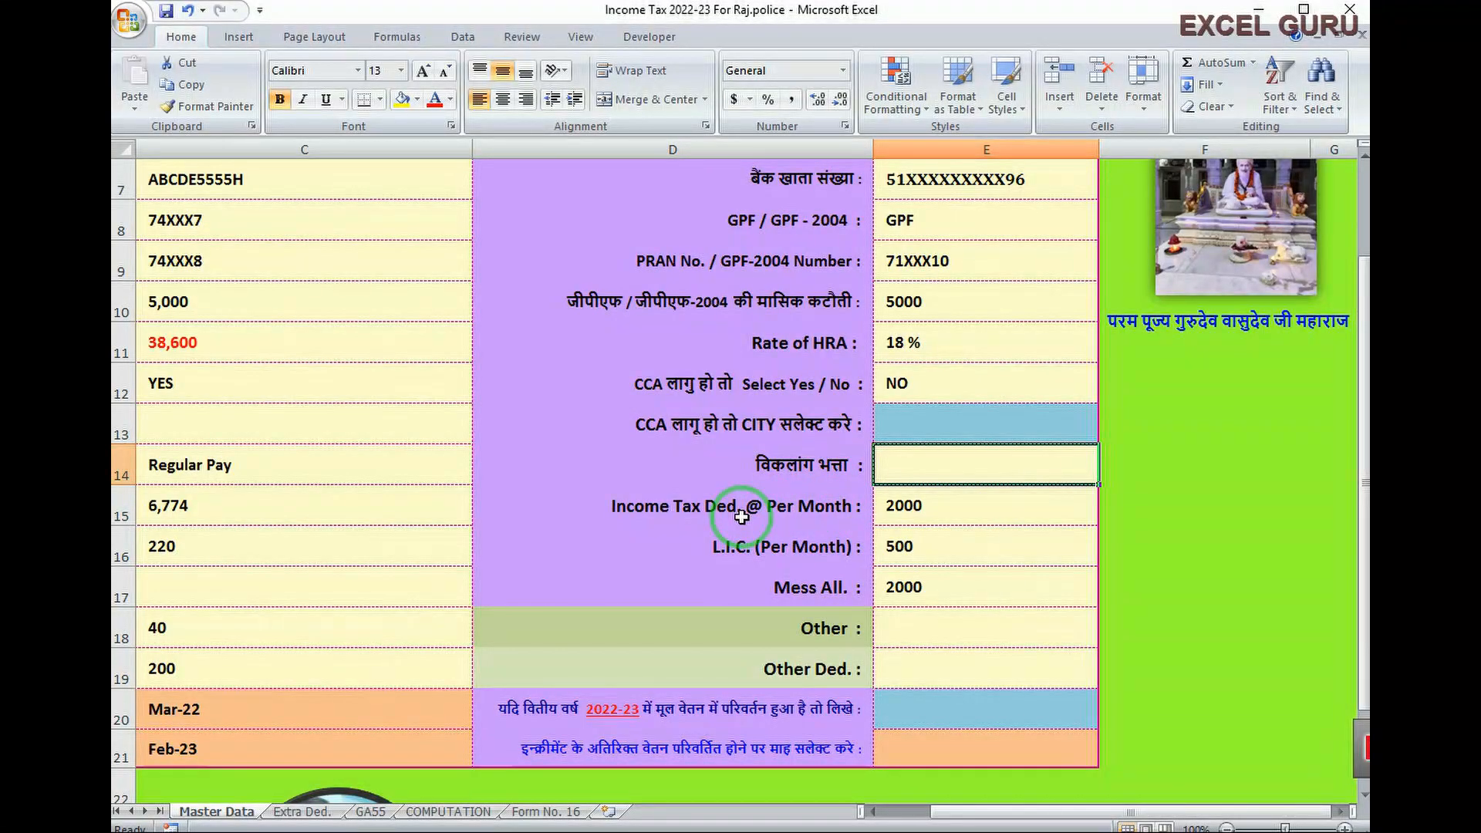
{"action": "left_click", "coordinate": [965, 506]}
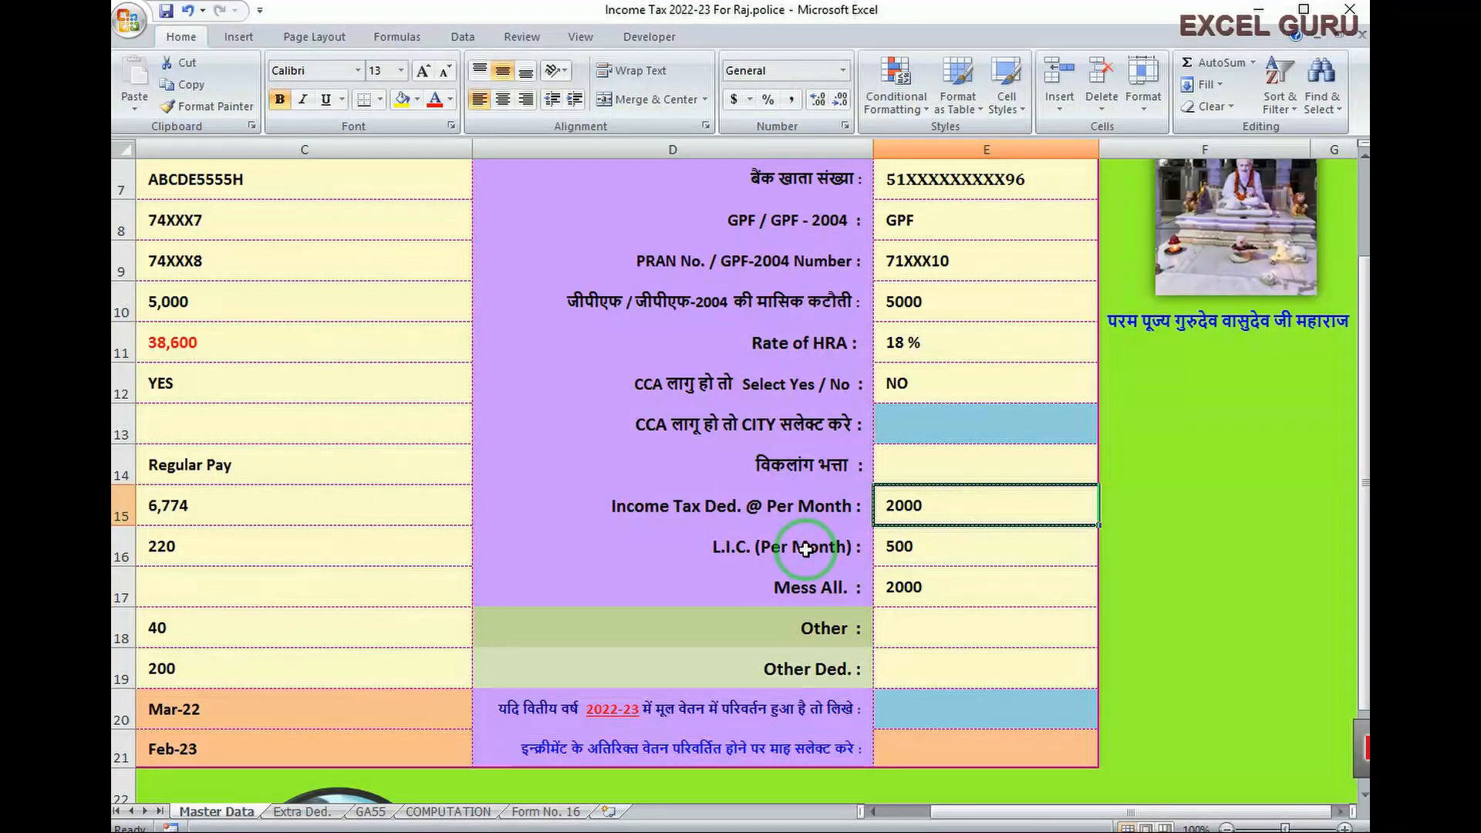
{"action": "left_click", "coordinate": [926, 557]}
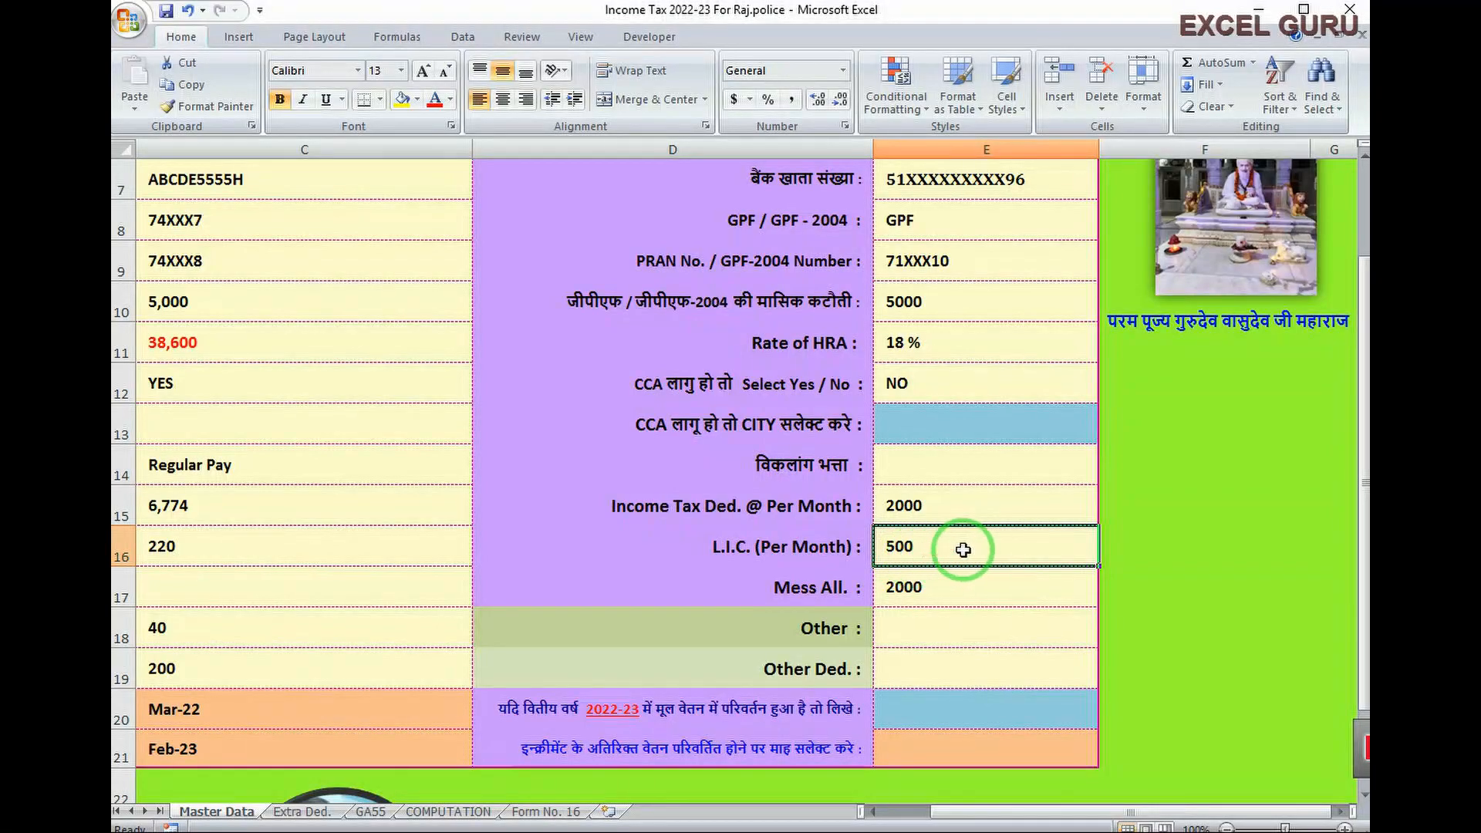
{"action": "left_click", "coordinate": [821, 596]}
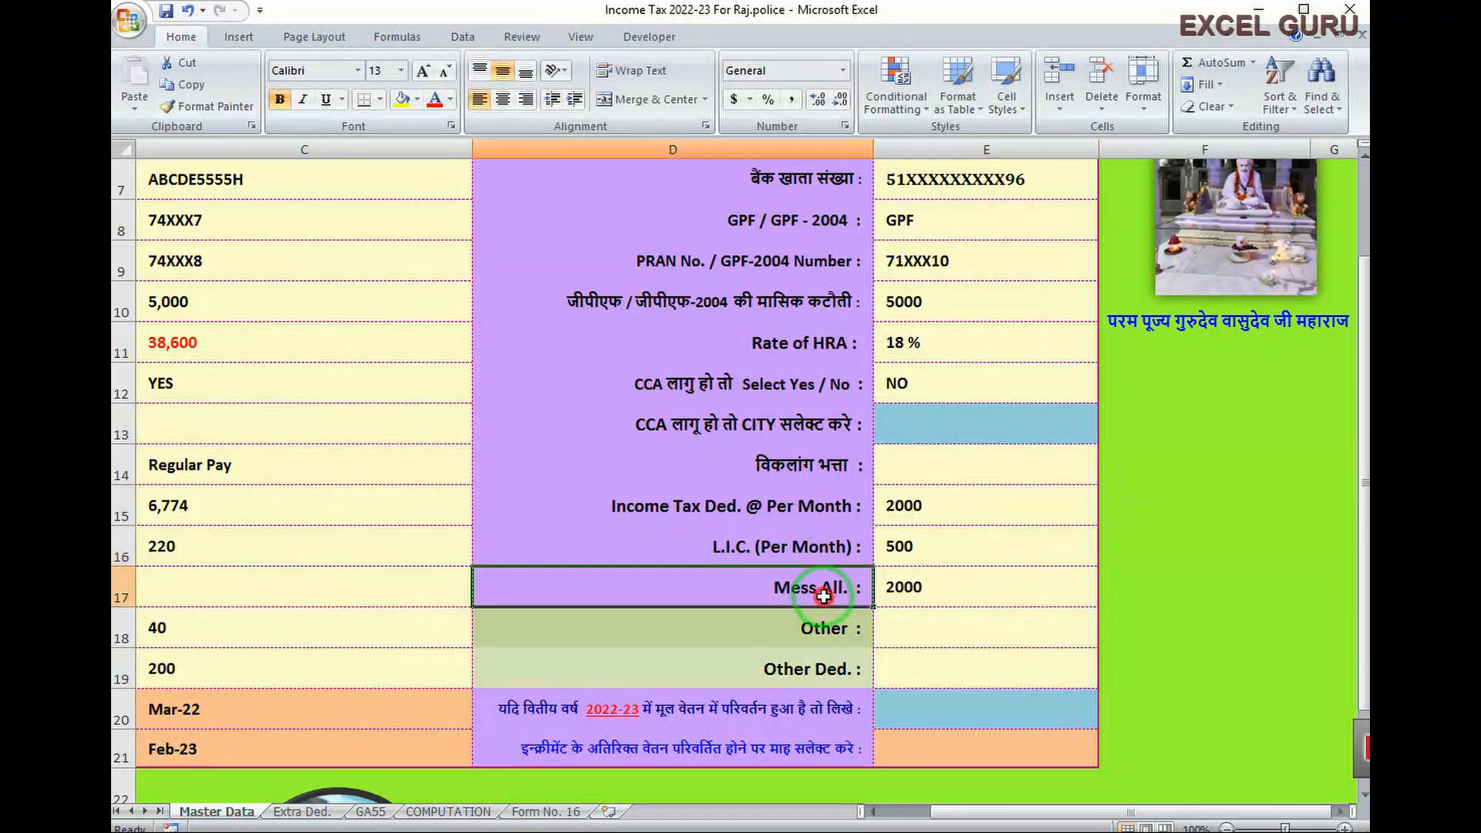
{"action": "left_click", "coordinate": [936, 595]}
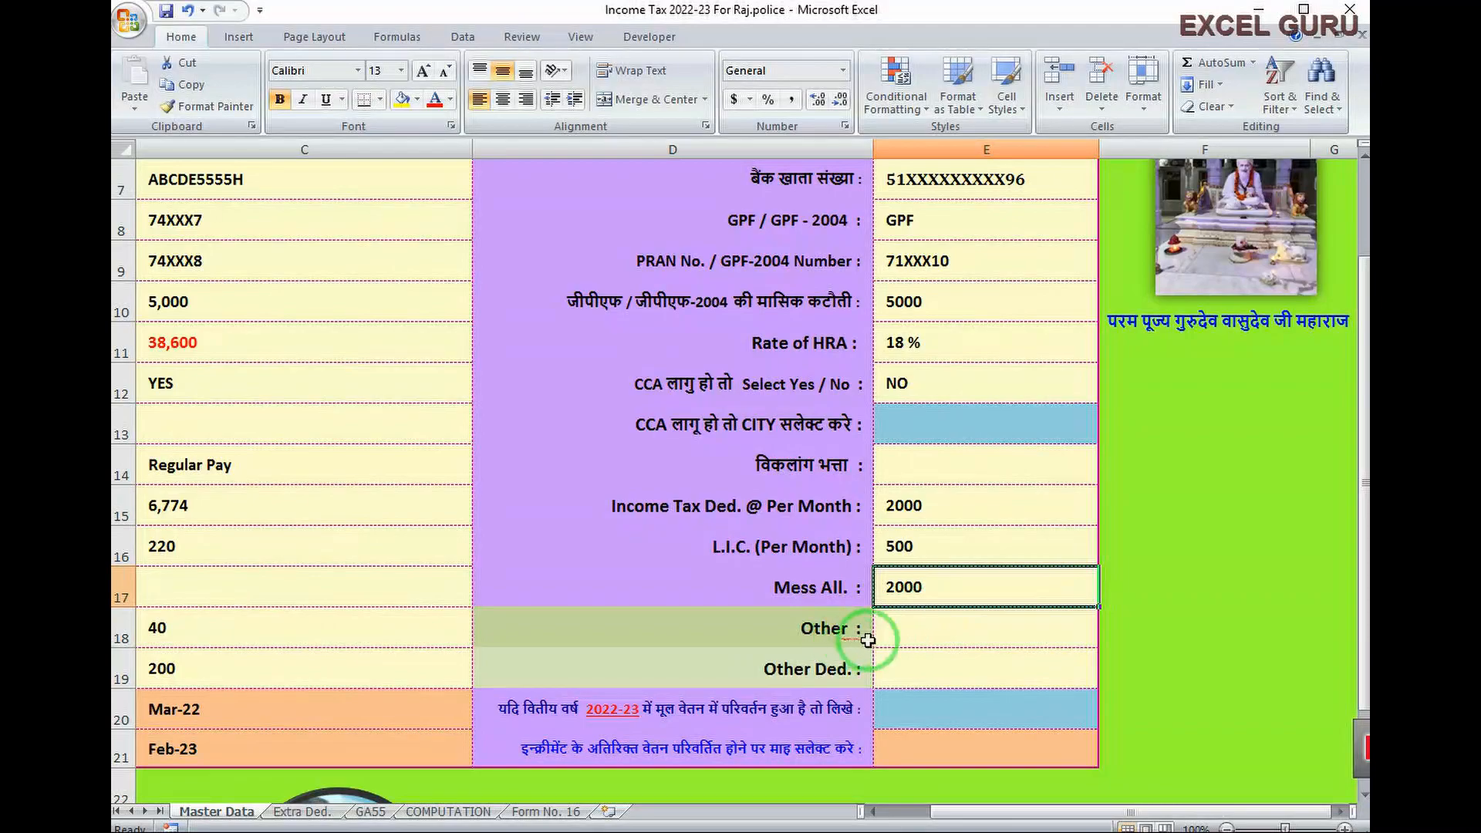
Step: Review the Other and Other Ded. labels in D18:D19 and their entry cells E18:E19, keeping them as they are
{"action": "scroll", "coordinate": [895, 642], "scroll_direction": "down", "scroll_amount": 1}
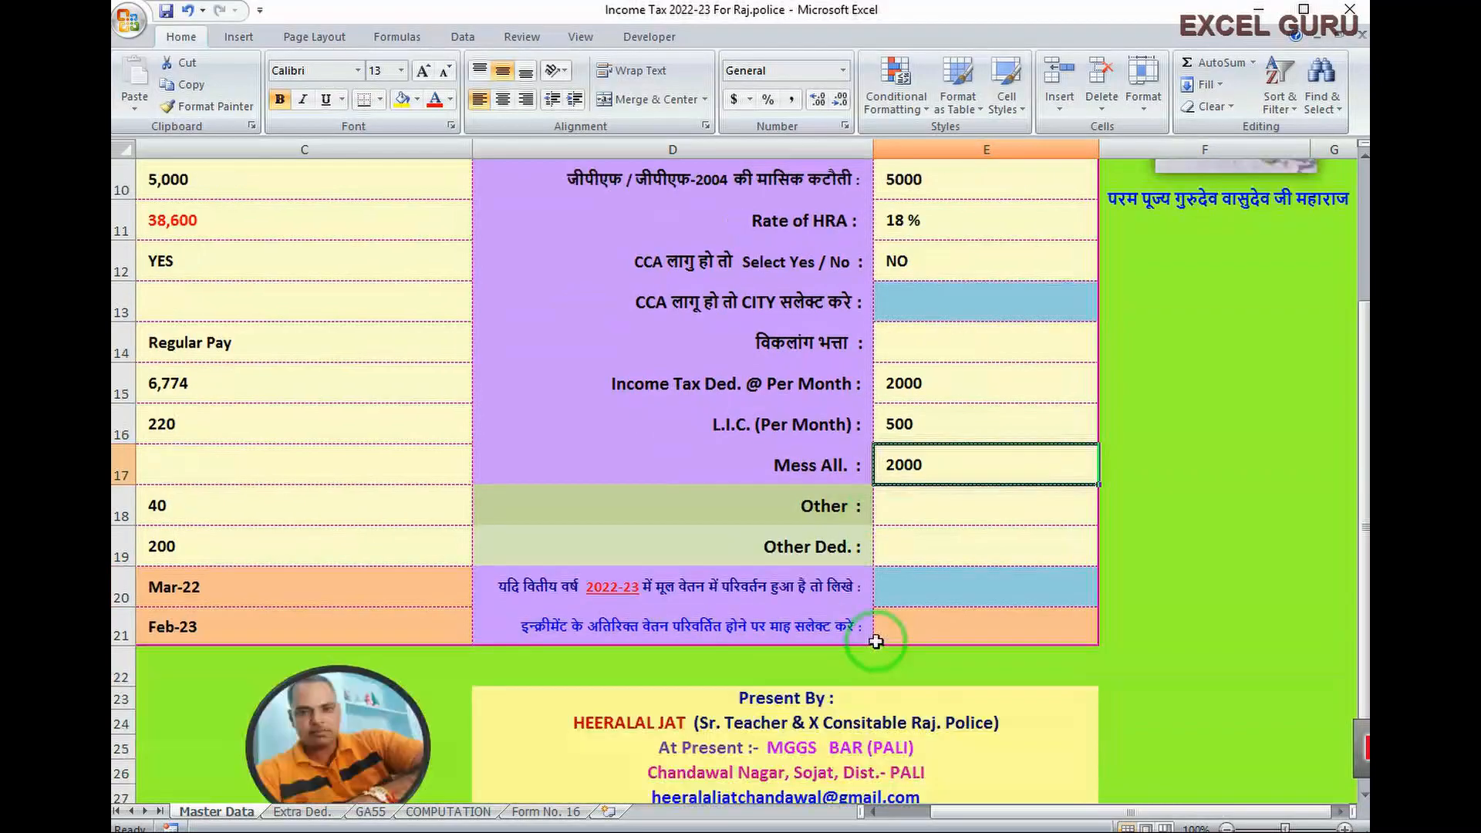
{"action": "left_click", "coordinate": [810, 515]}
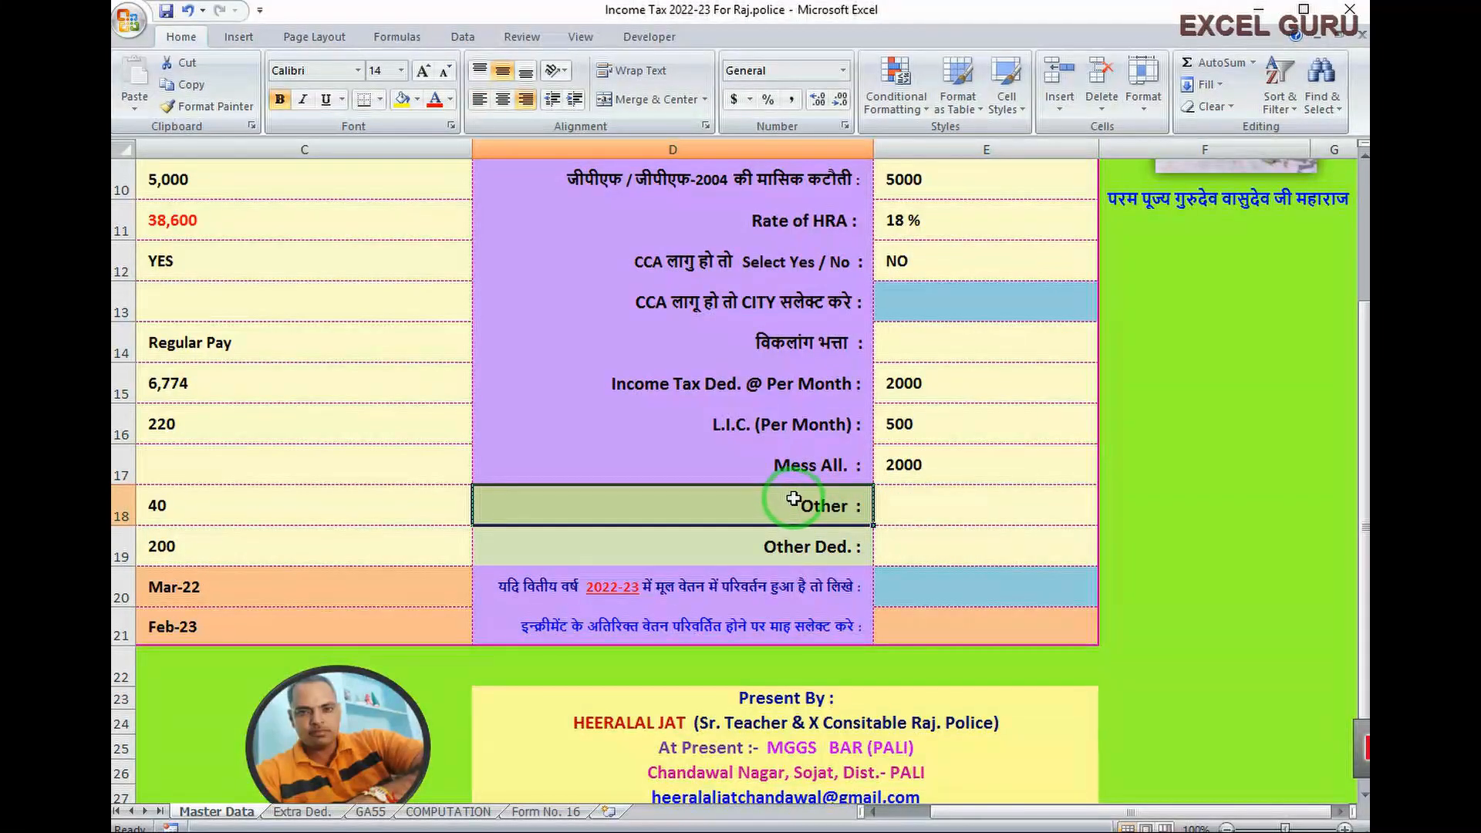
{"action": "left_click", "coordinate": [949, 505]}
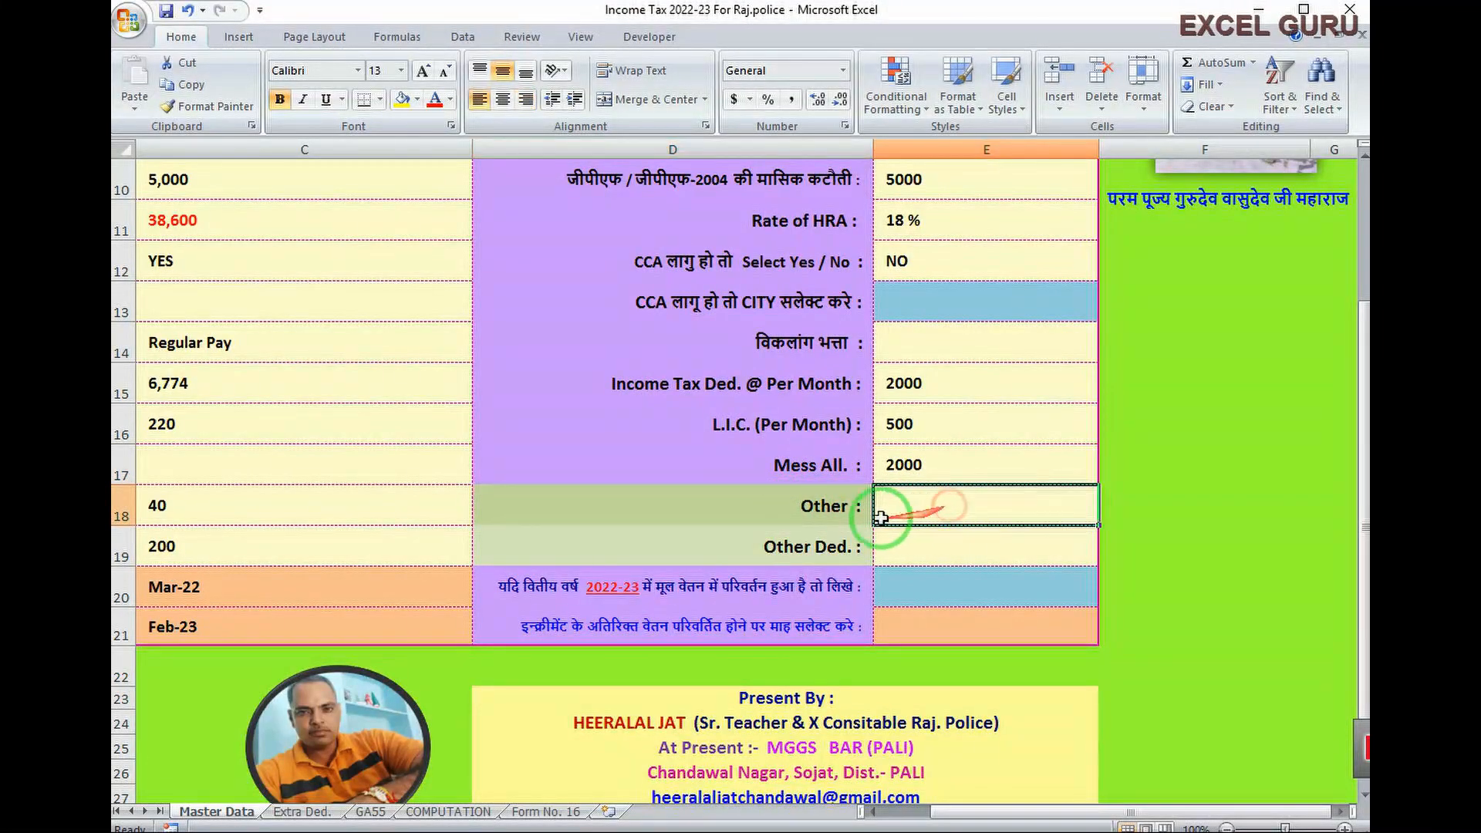
{"action": "double_click", "coordinate": [754, 498]}
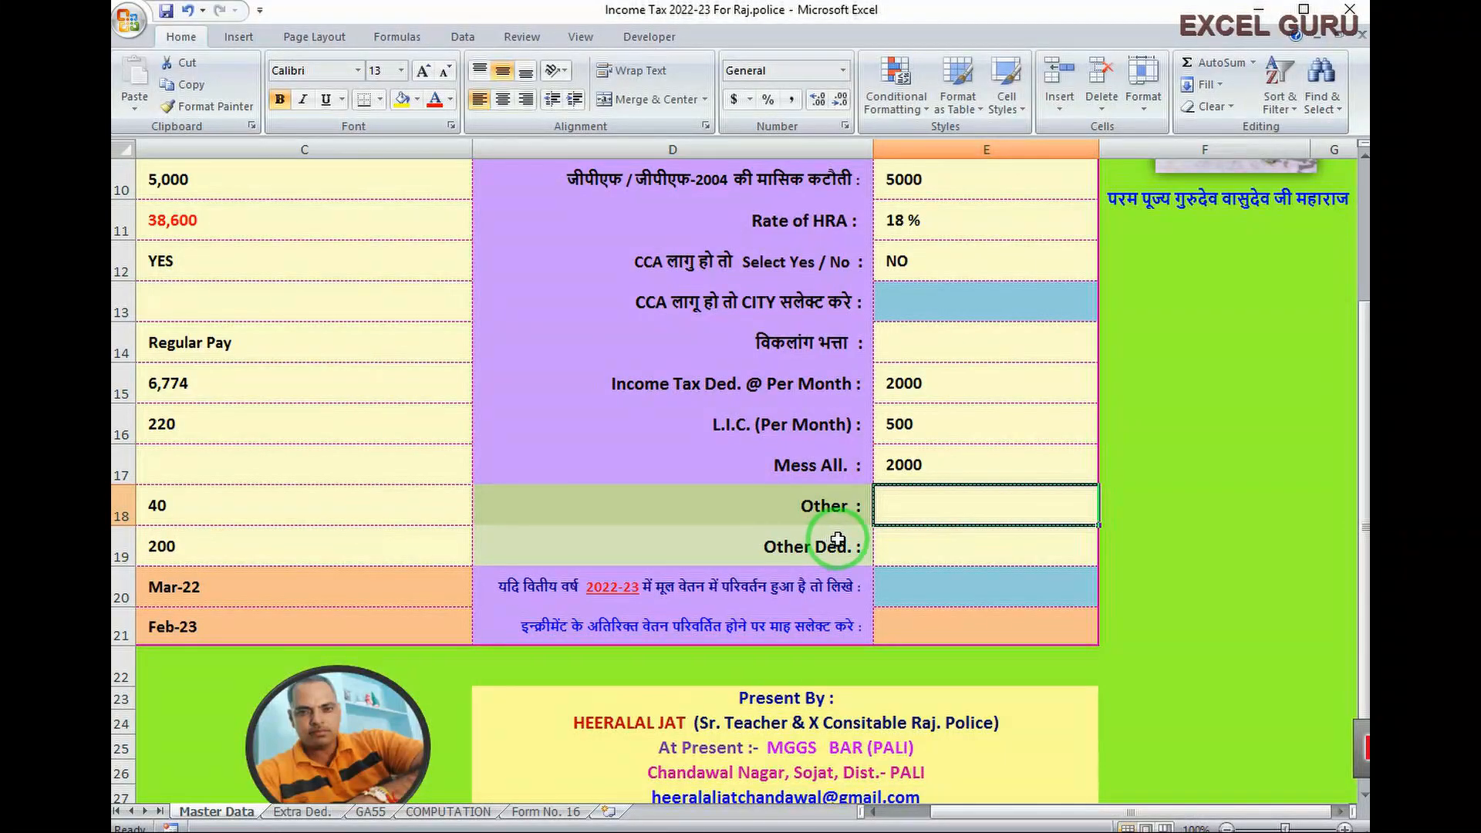
{"action": "left_click", "coordinate": [807, 549]}
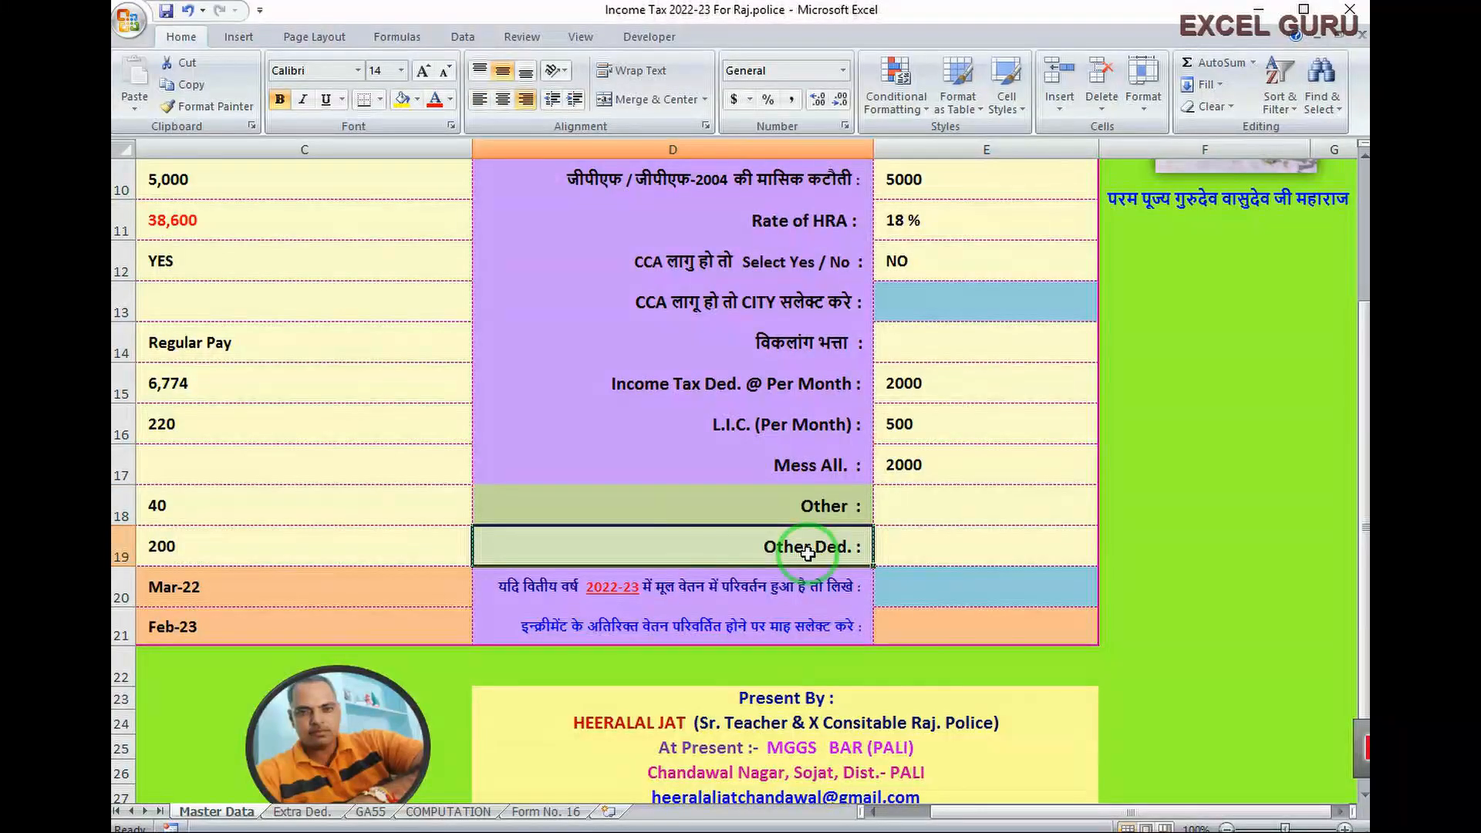
{"action": "left_click", "coordinate": [911, 546]}
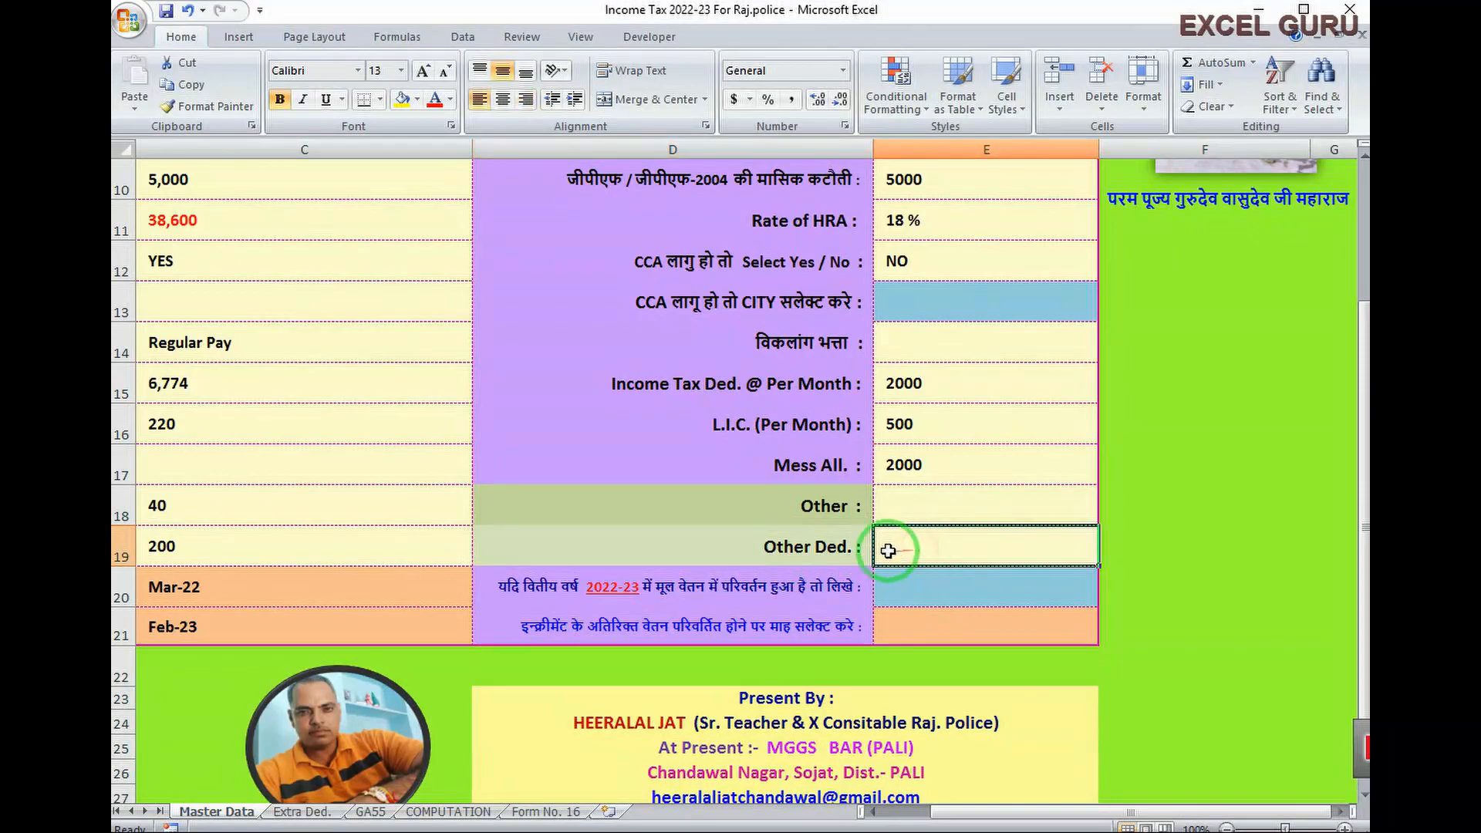
{"action": "left_click", "coordinate": [768, 548]}
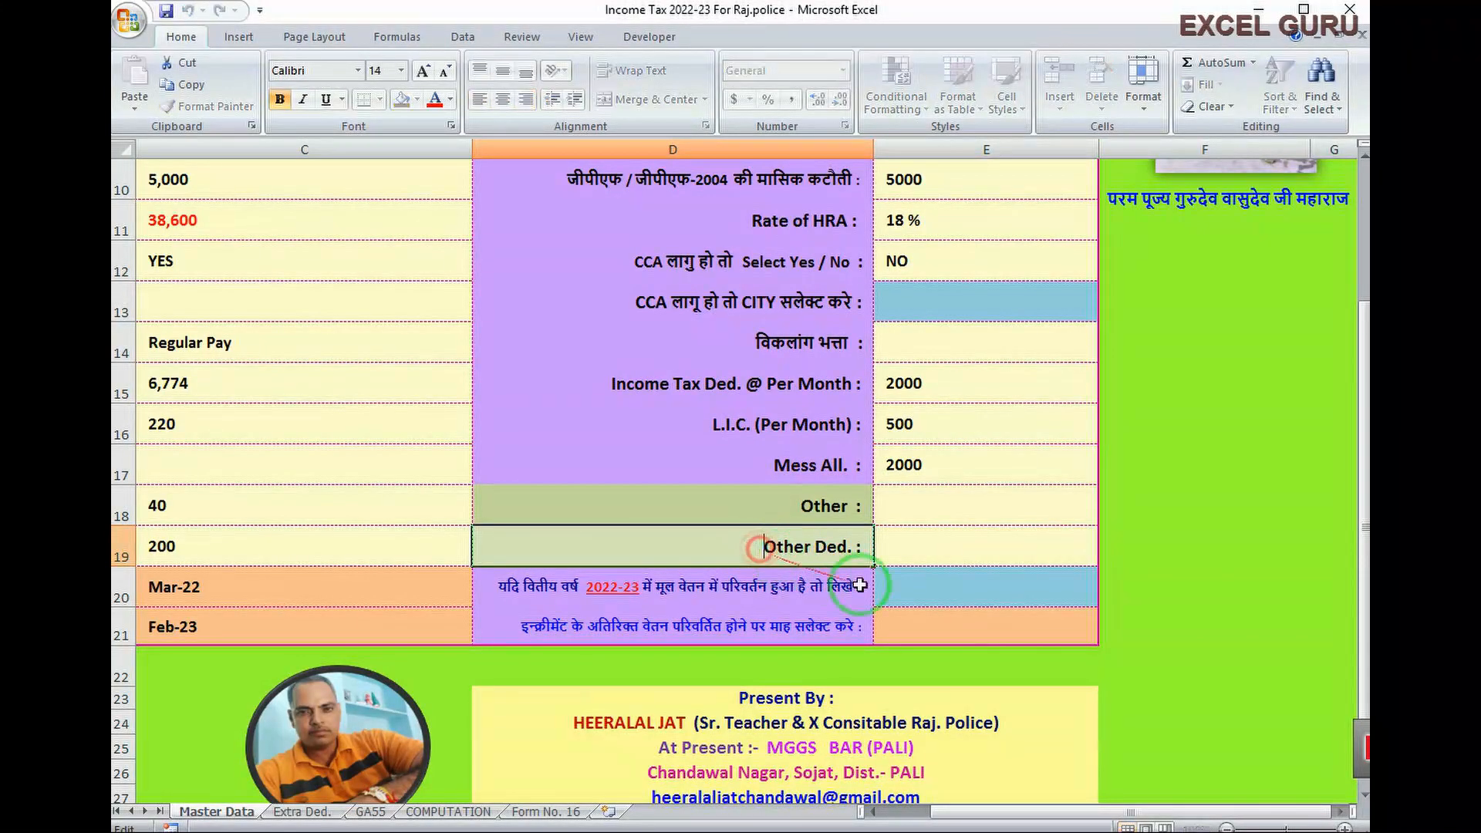
{"action": "left_click", "coordinate": [936, 552]}
Step: Examine the changed basic pay field in E20 and the months available for the pay change in E21
{"action": "scroll", "coordinate": [848, 587], "scroll_direction": "down", "scroll_amount": 2}
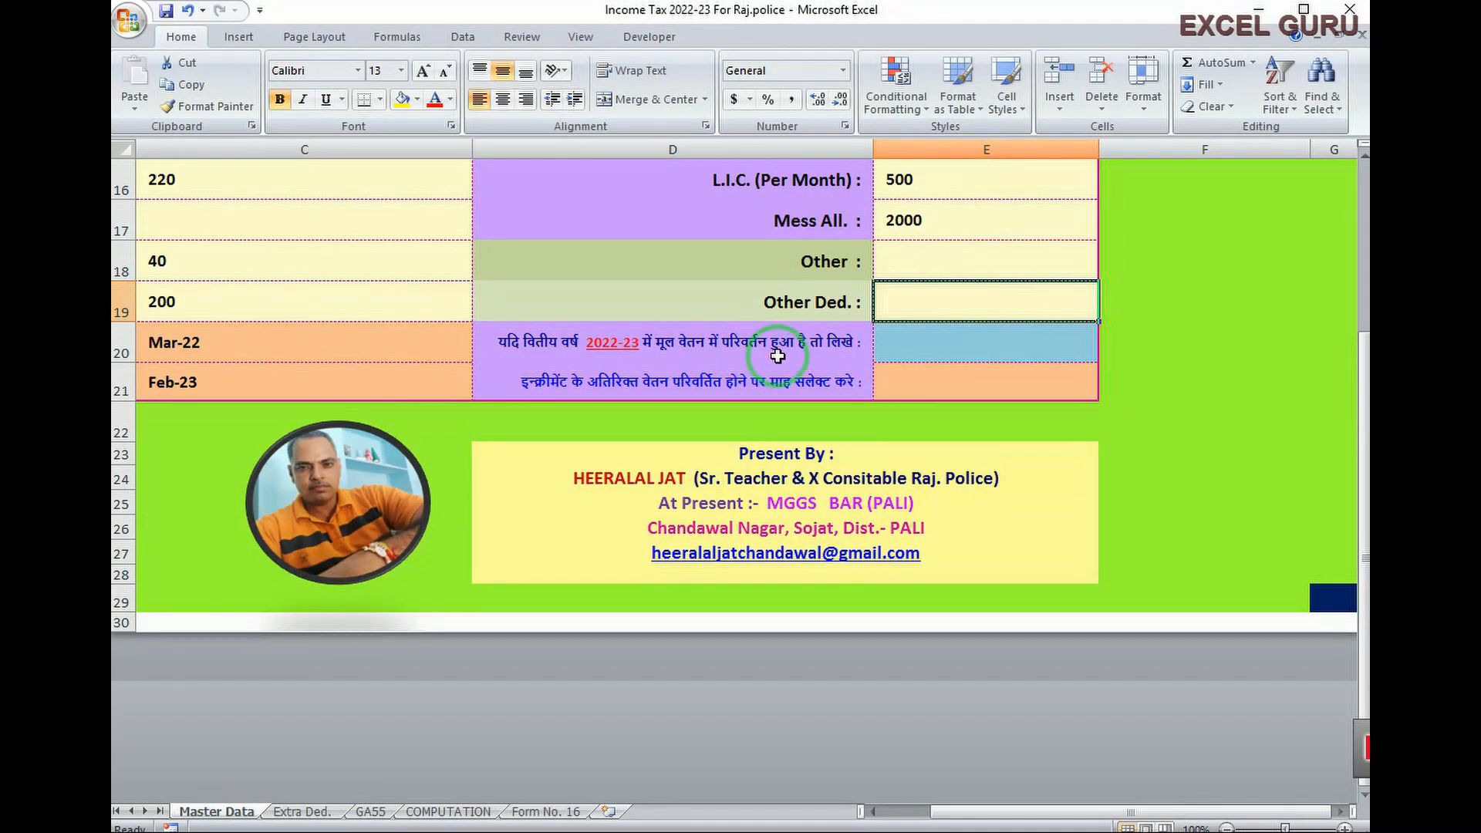
{"action": "left_click", "coordinate": [912, 346]}
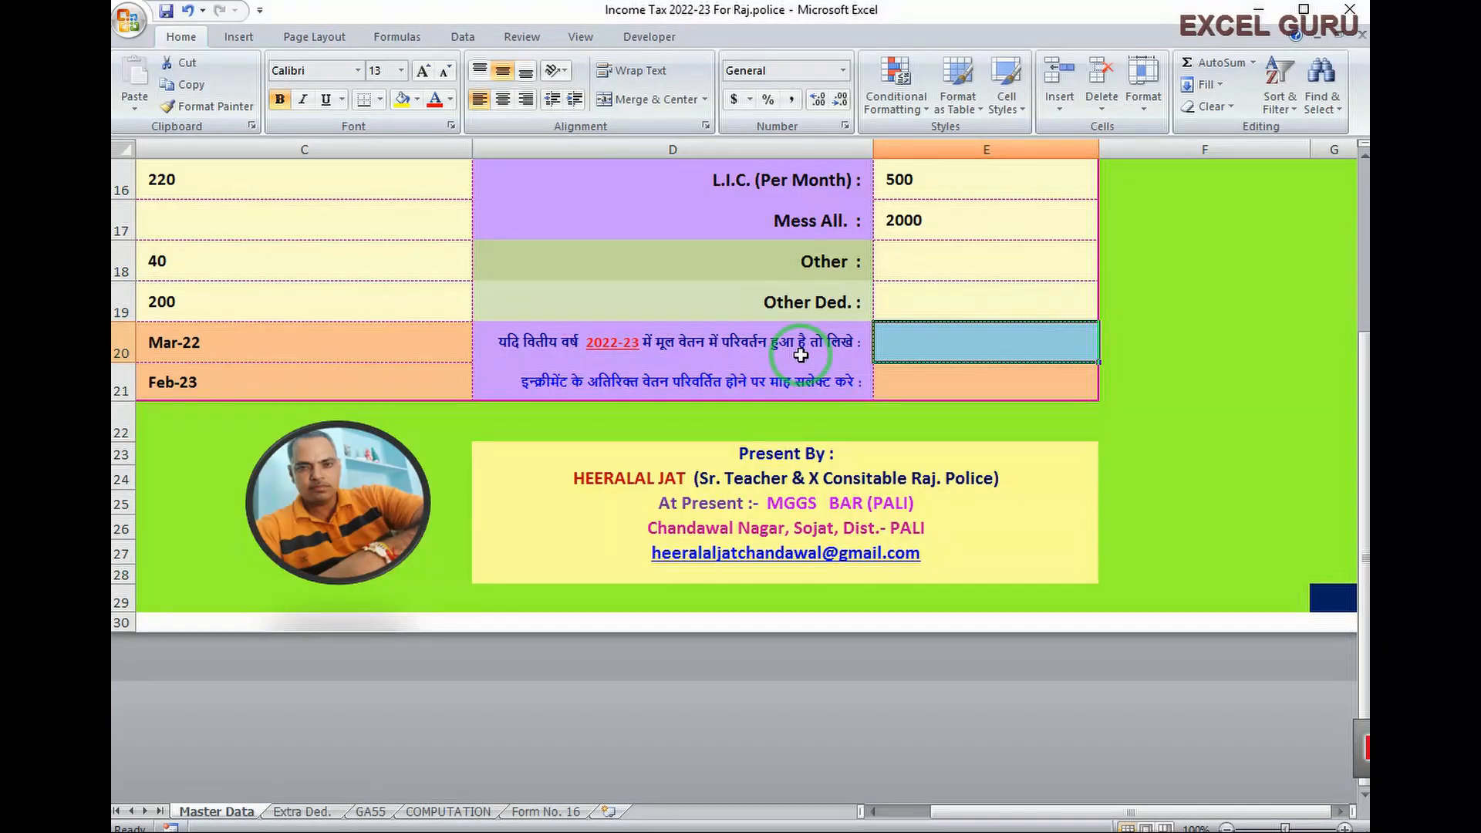
{"action": "left_click", "coordinate": [922, 386]}
{"action": "left_click", "coordinate": [1110, 391]}
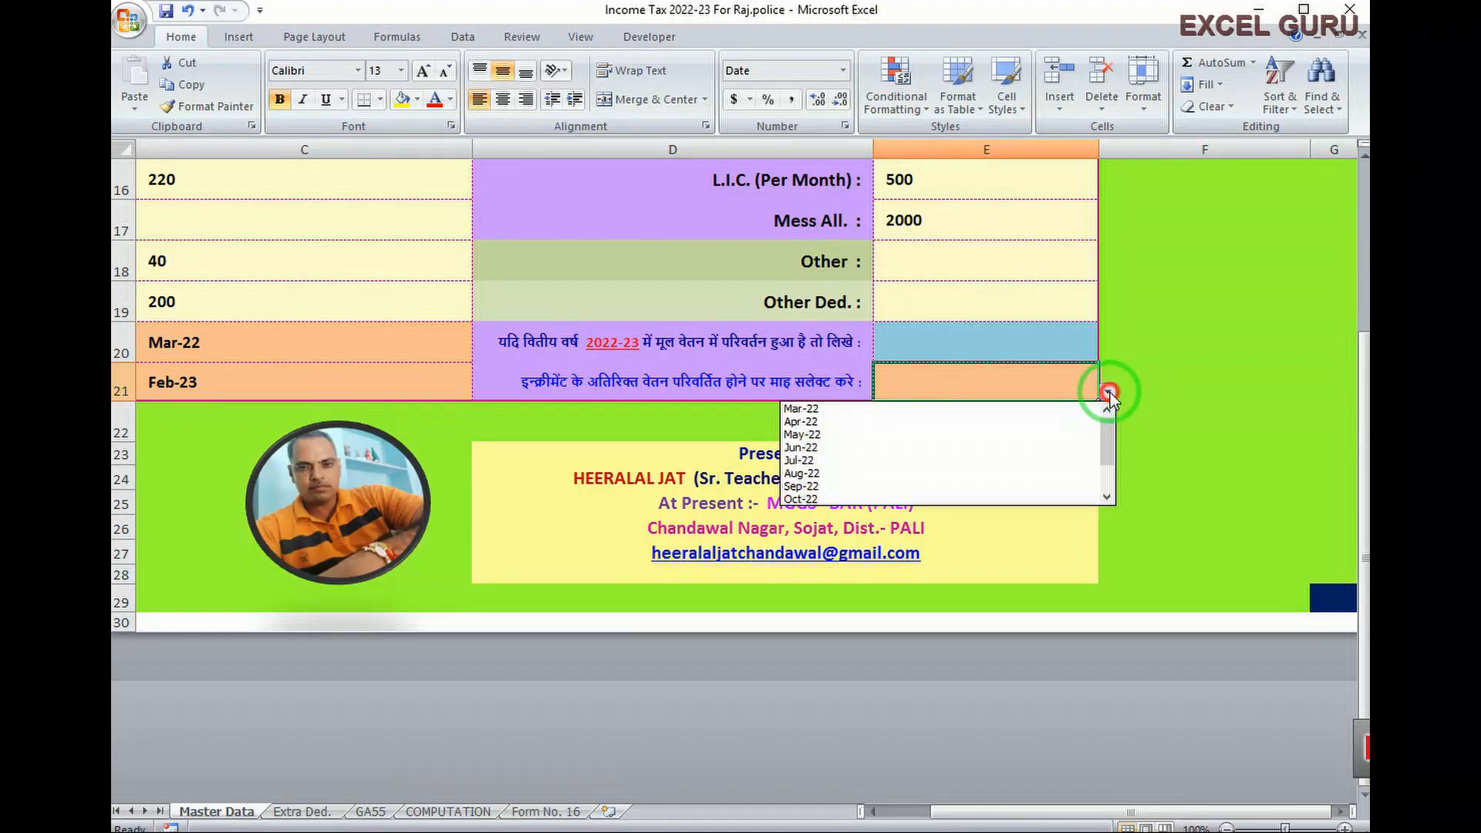
{"action": "left_click", "coordinate": [833, 498]}
Step: Look over the Master Data entries once more, and open the Extra Ded. sheet to survey its deduction list
{"action": "scroll", "coordinate": [834, 463], "scroll_direction": "up", "scroll_amount": 4}
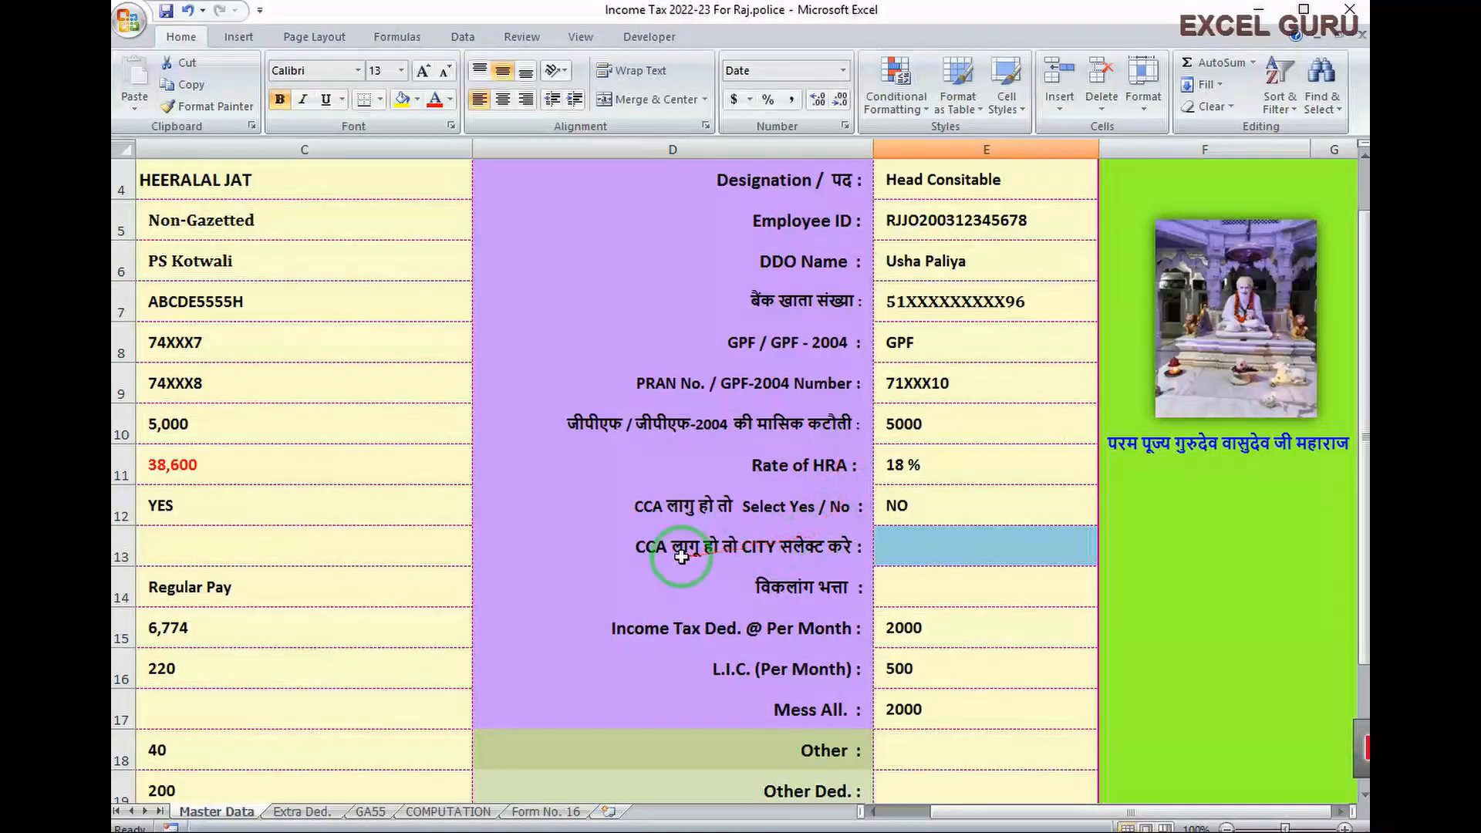
{"action": "scroll", "coordinate": [683, 556], "scroll_direction": "down", "scroll_amount": 1}
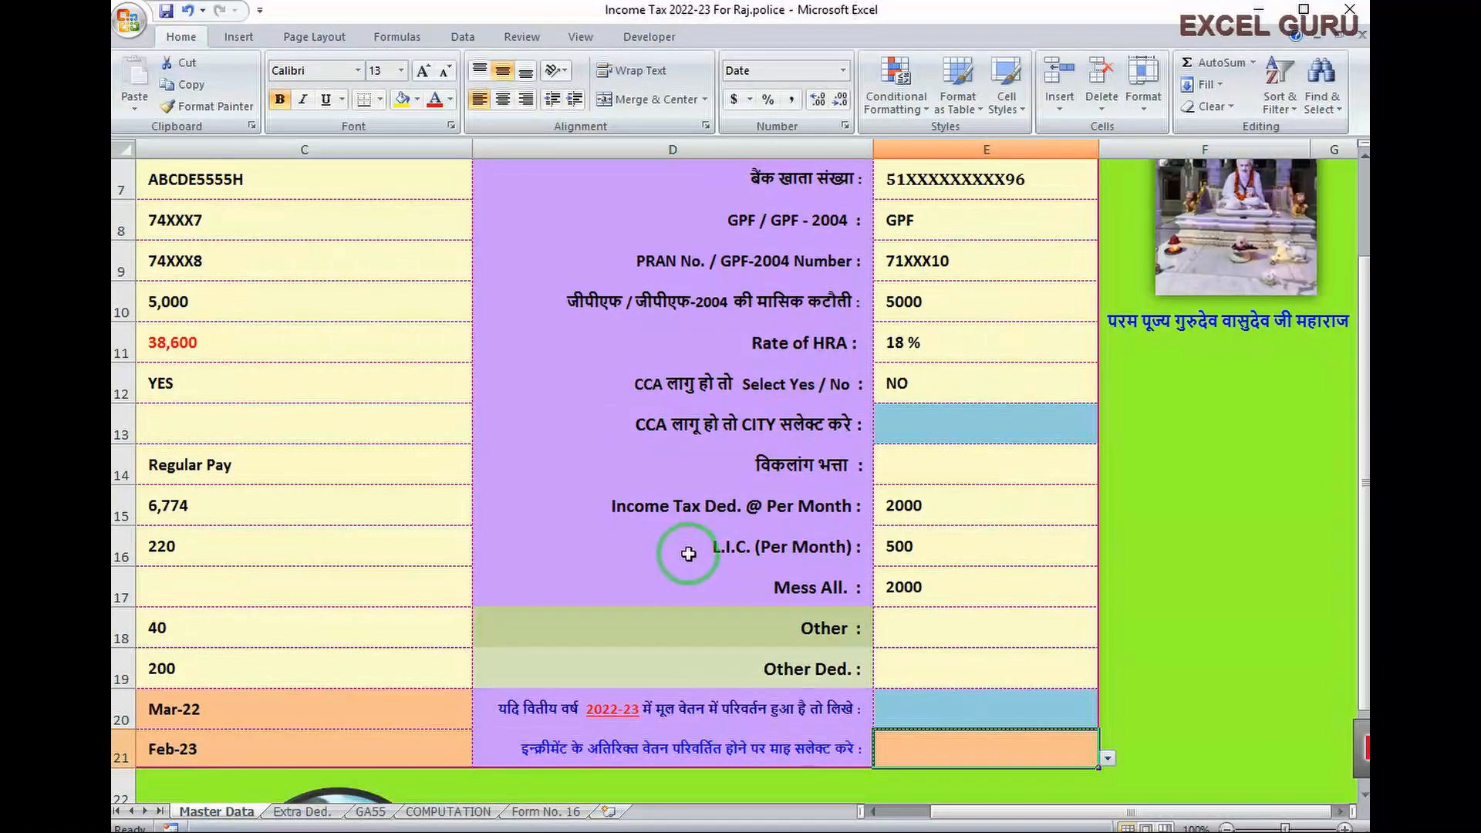
{"action": "scroll", "coordinate": [689, 554], "scroll_direction": "up", "scroll_amount": 2}
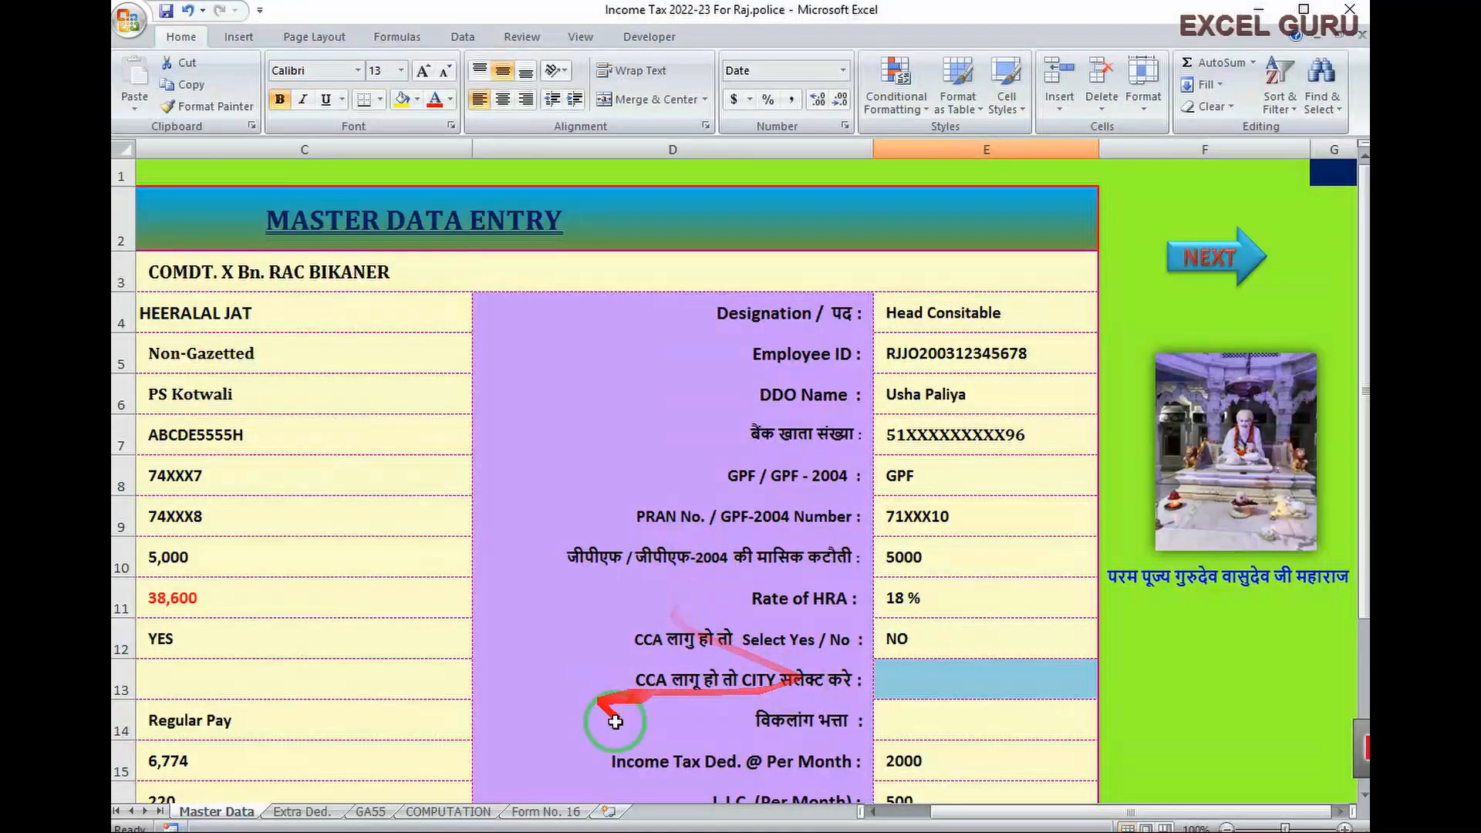
{"action": "left_click", "coordinate": [297, 811]}
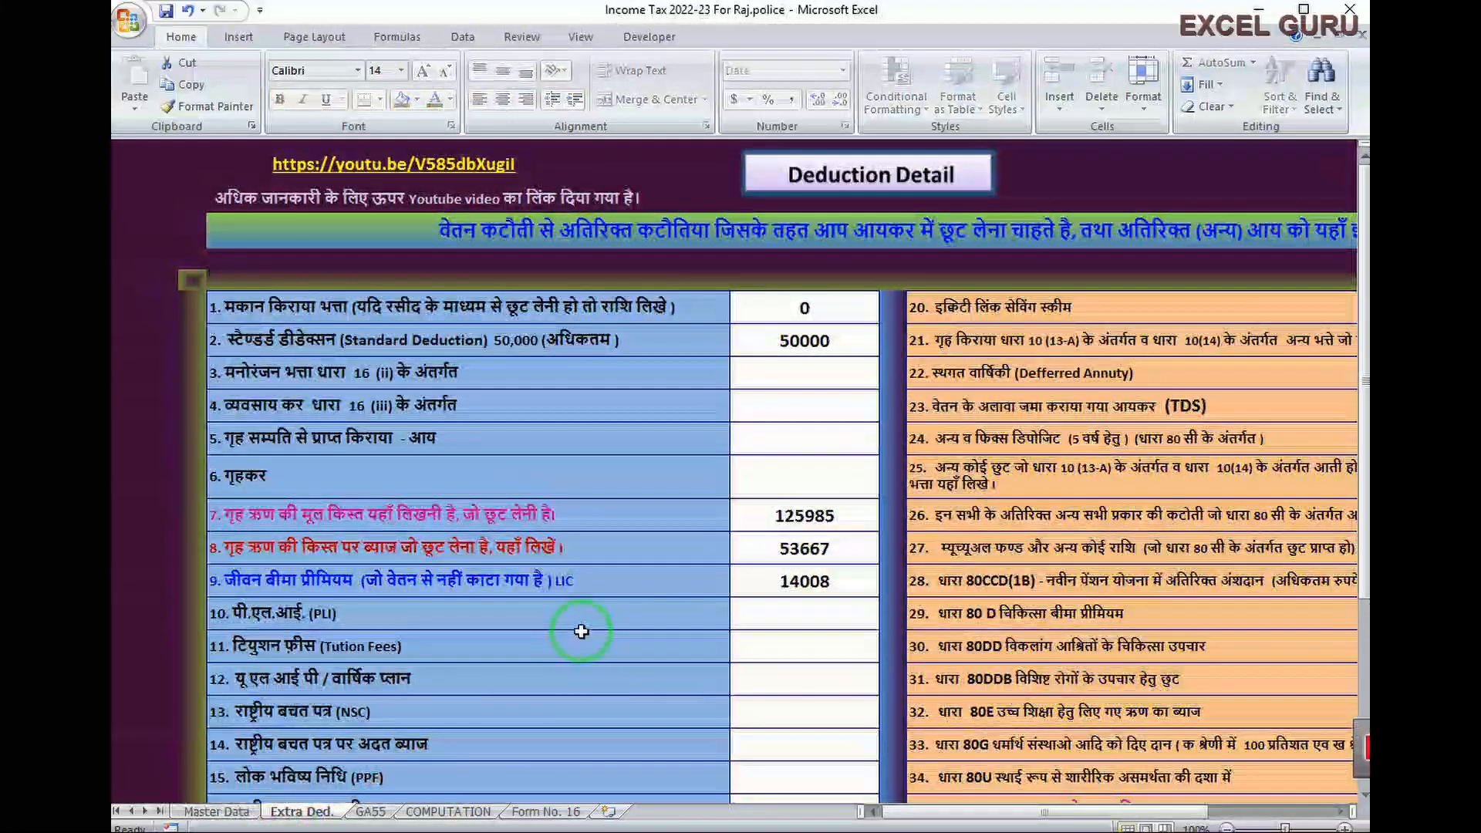
{"action": "scroll", "coordinate": [658, 564], "scroll_direction": "down", "scroll_amount": 2}
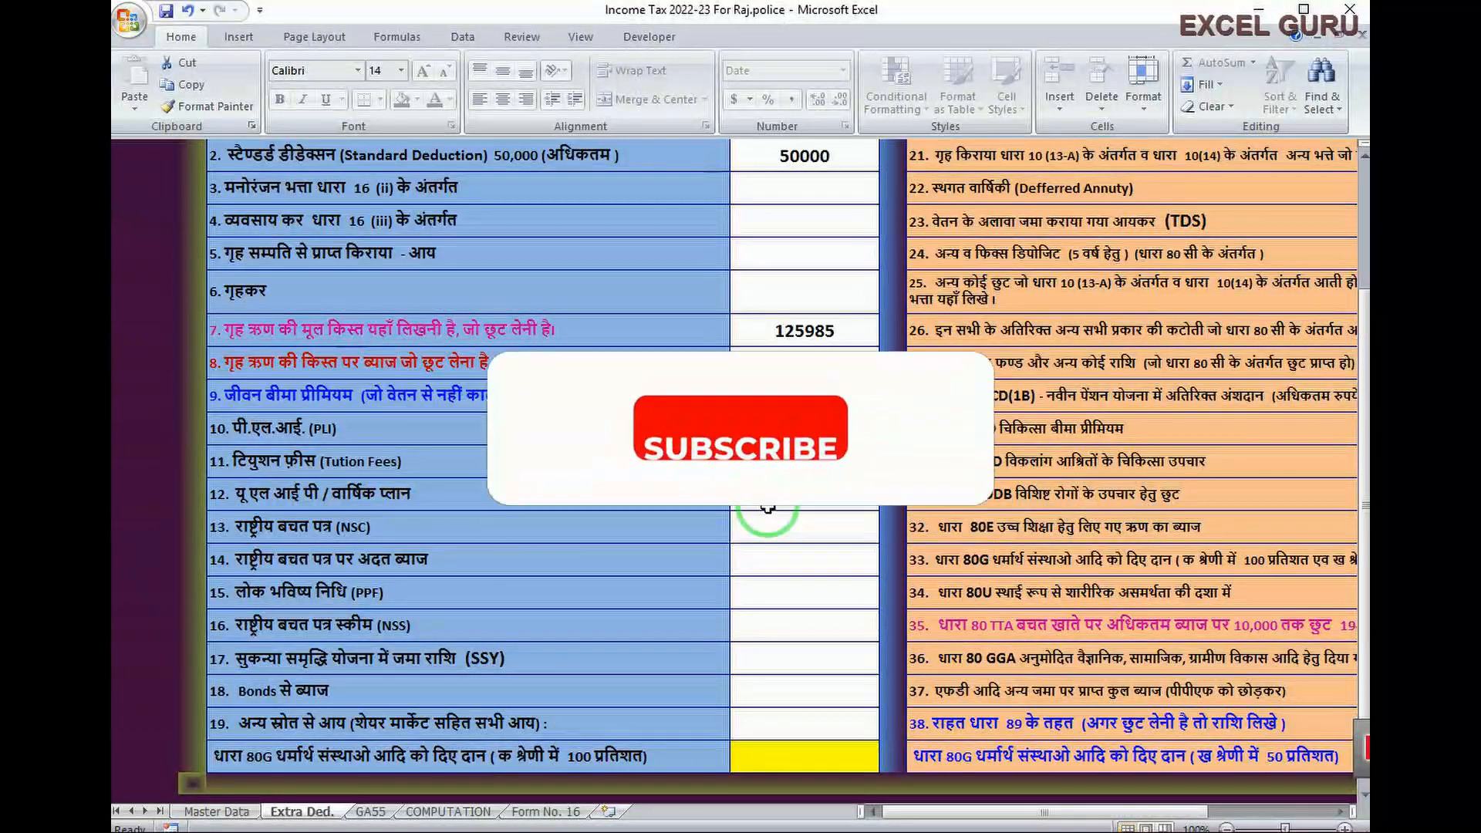
{"action": "scroll", "coordinate": [784, 506], "scroll_direction": "up", "scroll_amount": 2}
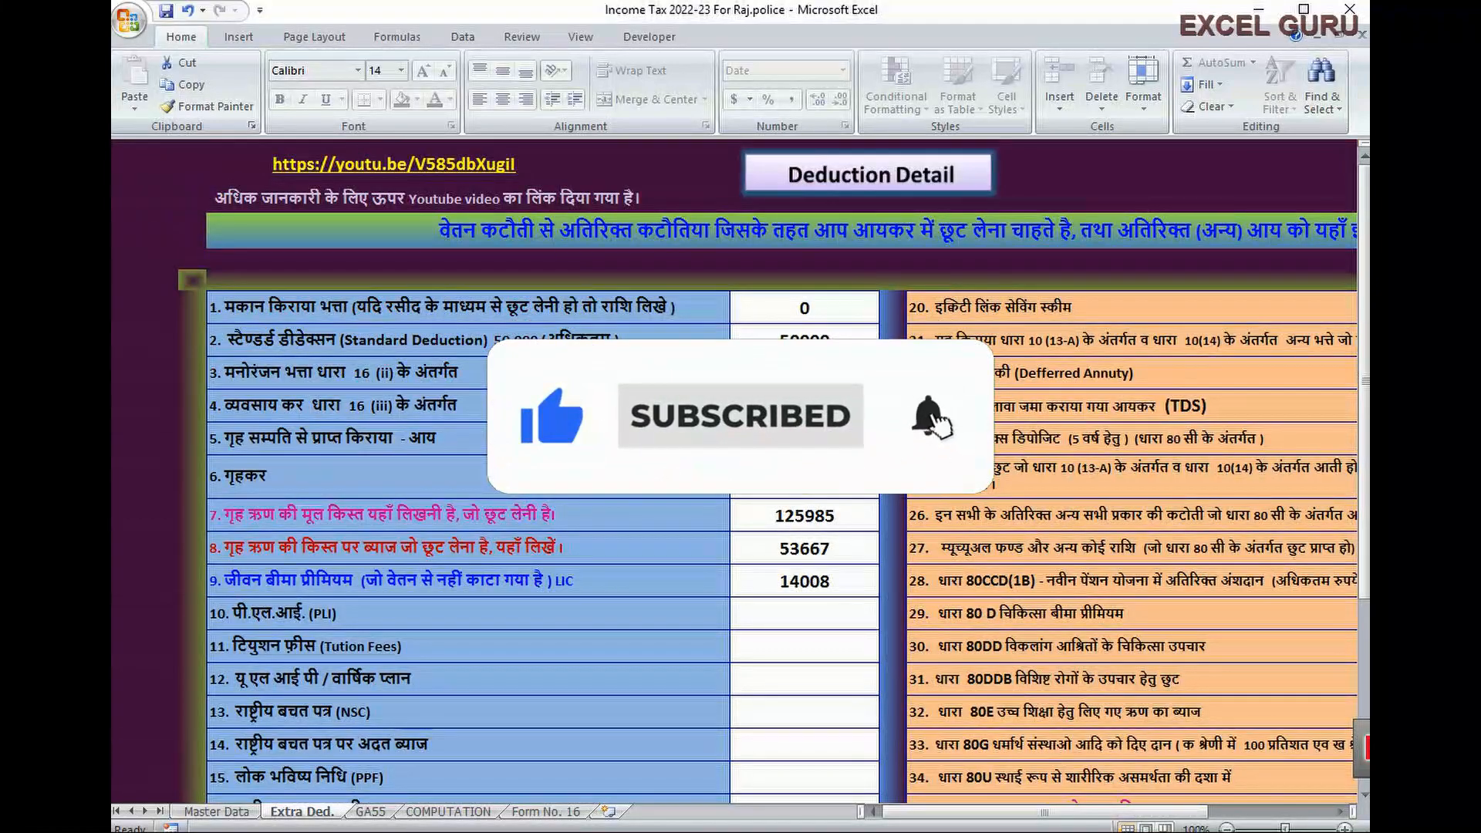
Step: Review the amount cells for deduction items 1 to 6, from house rent allowance and Standard Deduction to house tax
{"action": "left_click", "coordinate": [803, 308]}
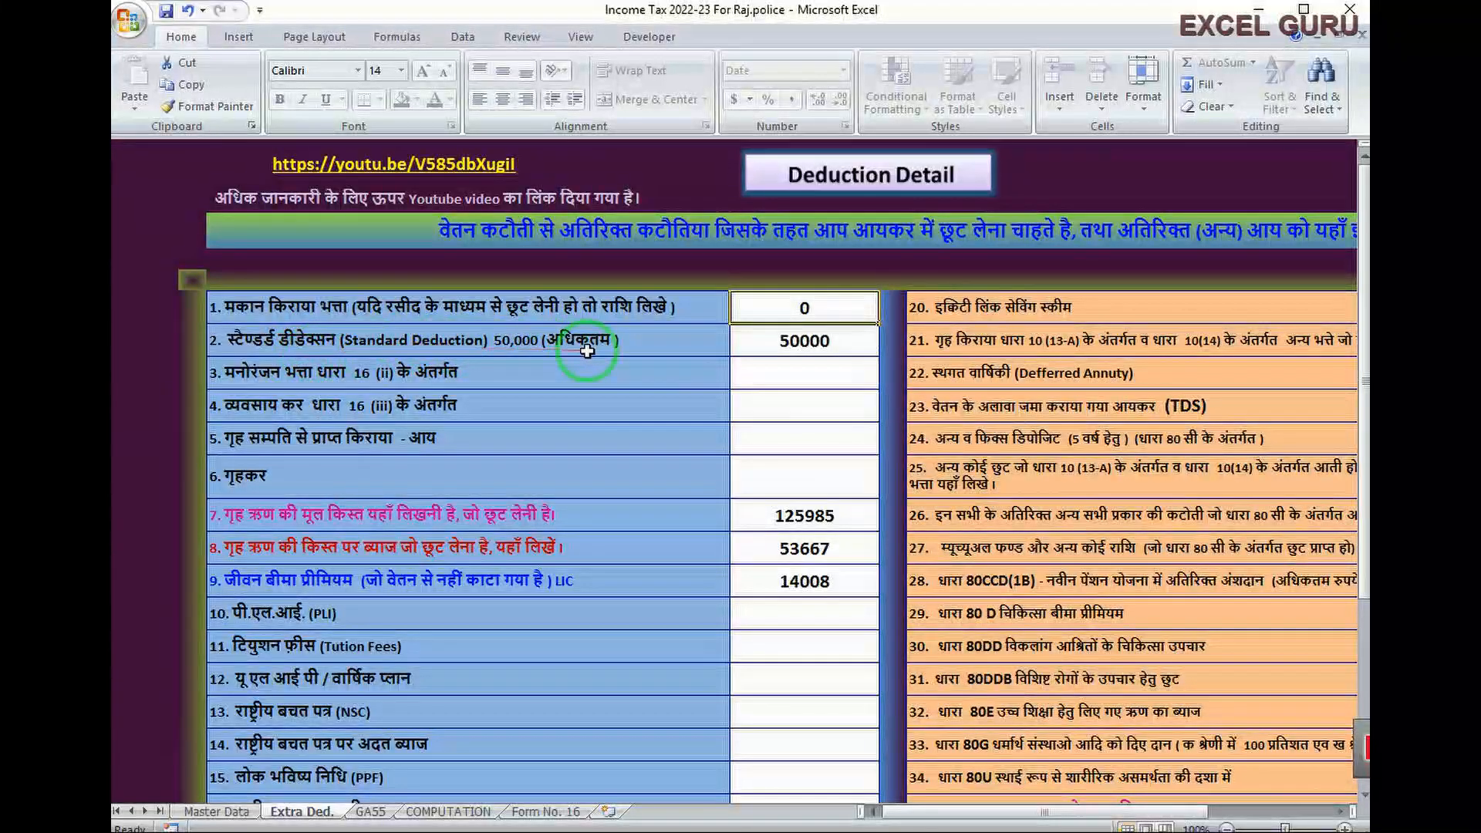
{"action": "left_click", "coordinate": [818, 343]}
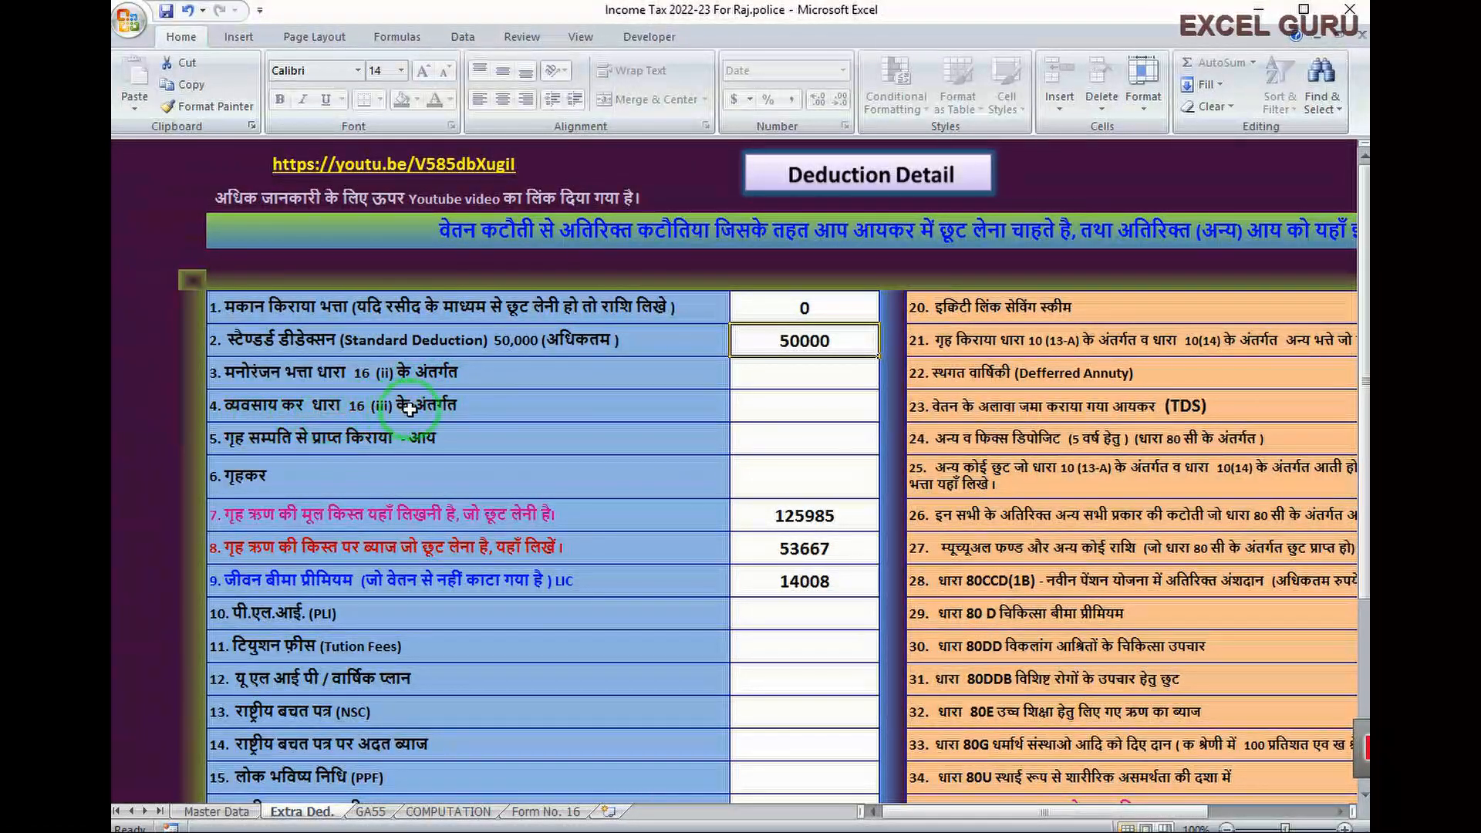
{"action": "left_click", "coordinate": [783, 378]}
{"action": "left_click", "coordinate": [779, 419]}
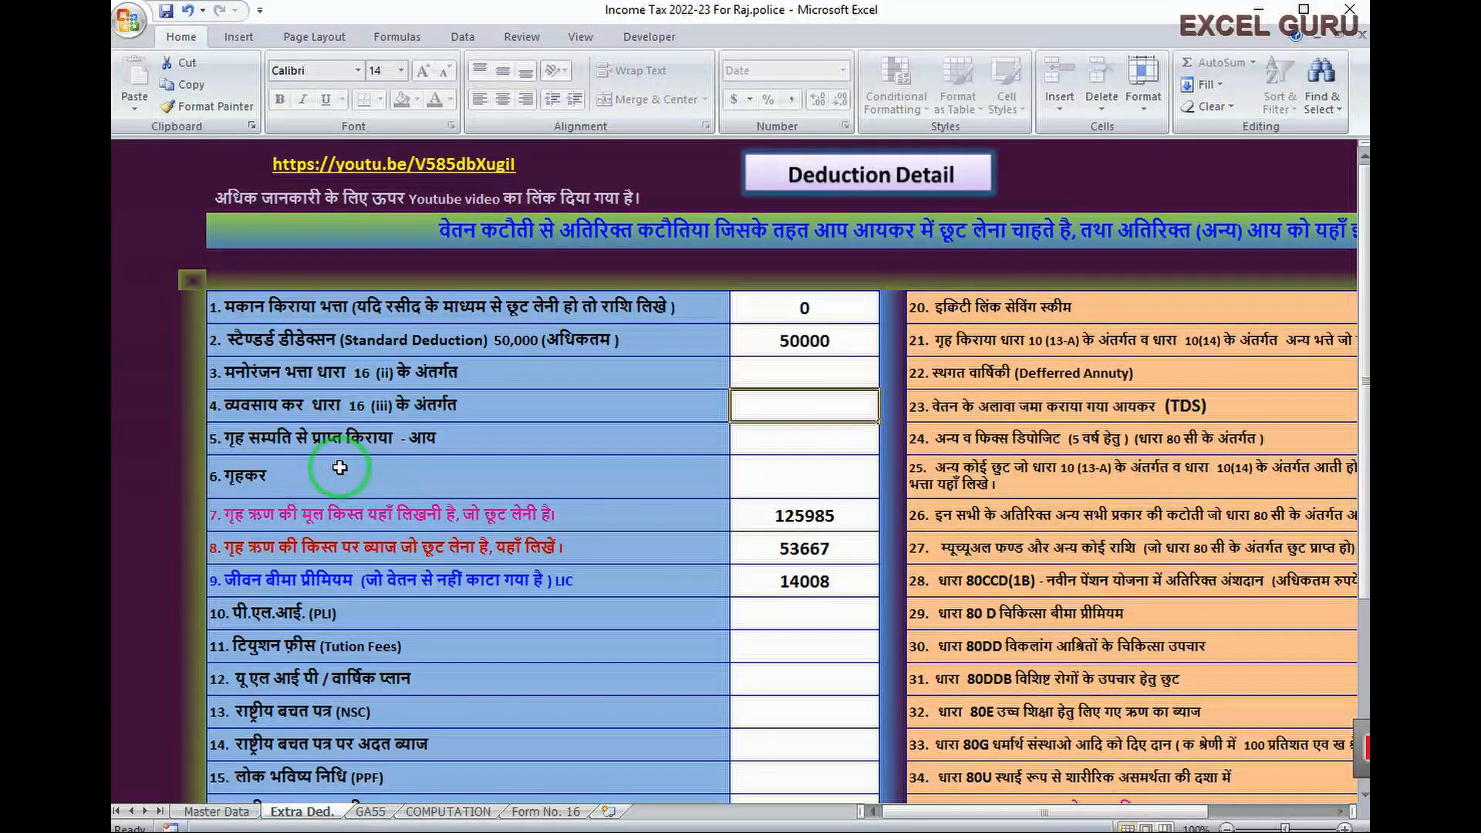
{"action": "left_click", "coordinate": [752, 443]}
{"action": "left_click", "coordinate": [764, 477]}
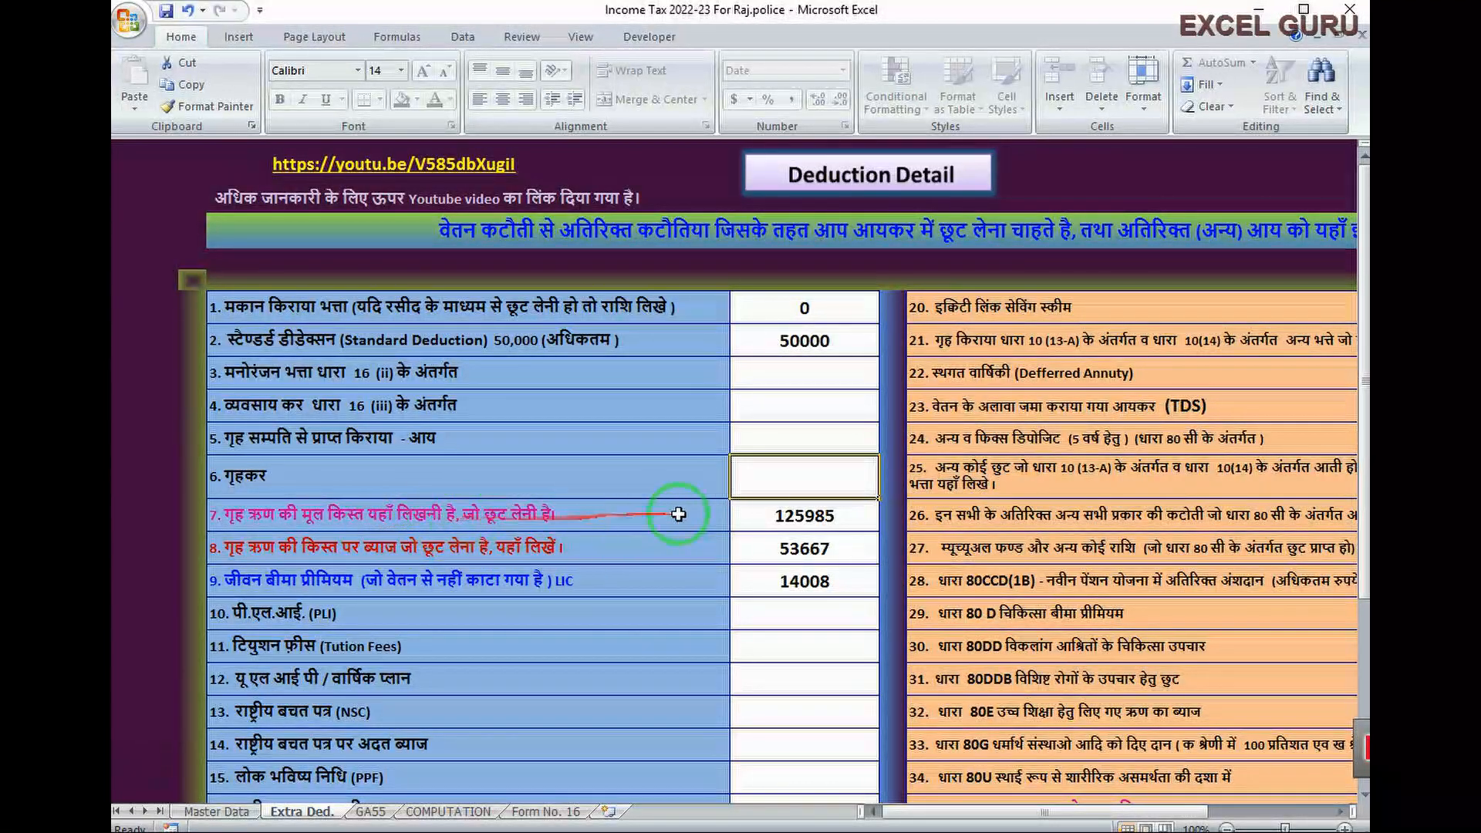
Step: Review the home loan principal, home loan interest and LIC premium amounts in deduction items 7 to 9
{"action": "left_click", "coordinate": [766, 517]}
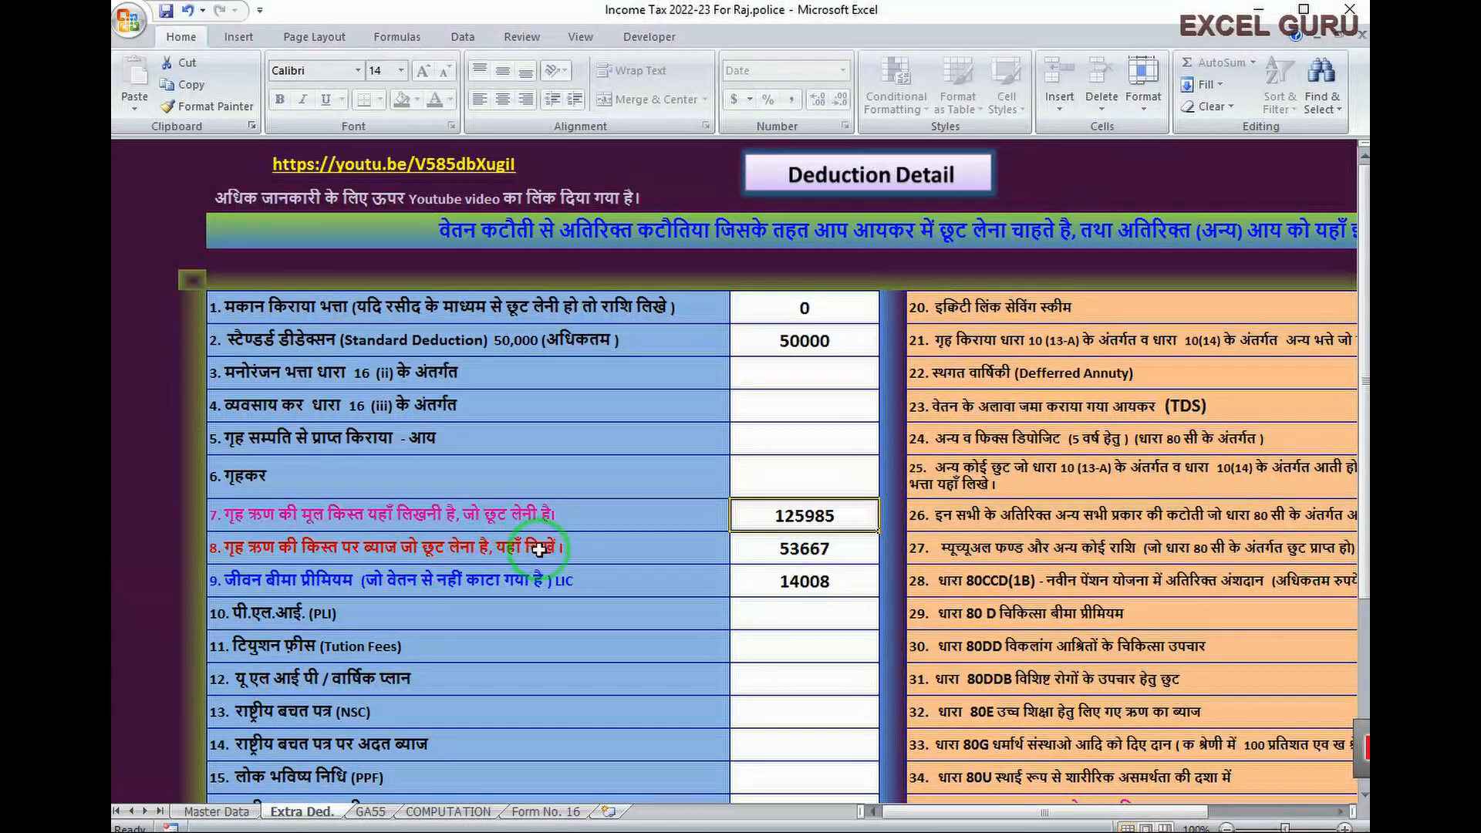
{"action": "left_click", "coordinate": [771, 552]}
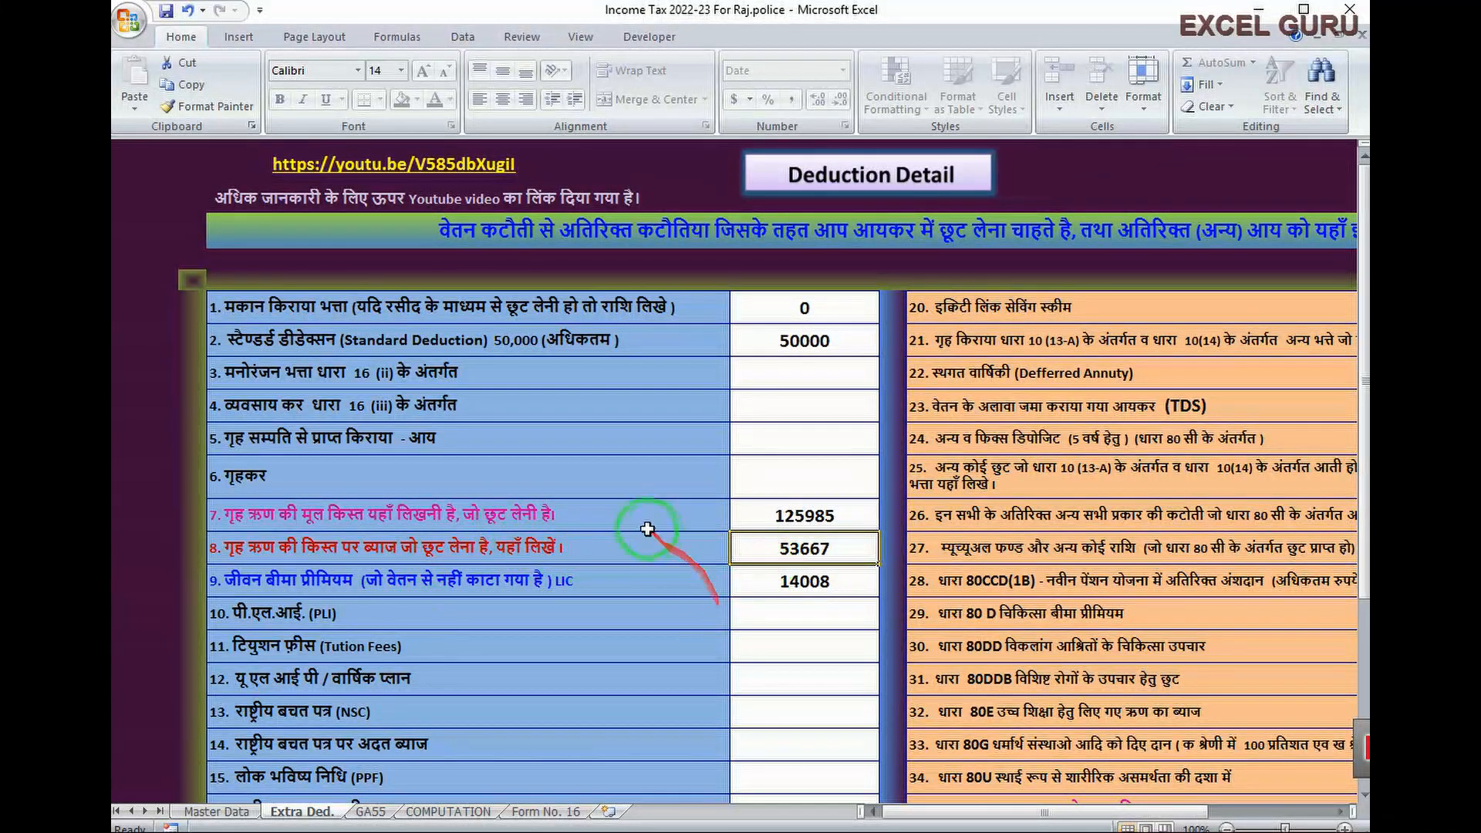
{"action": "left_click", "coordinate": [627, 516]}
{"action": "left_click", "coordinate": [587, 547]}
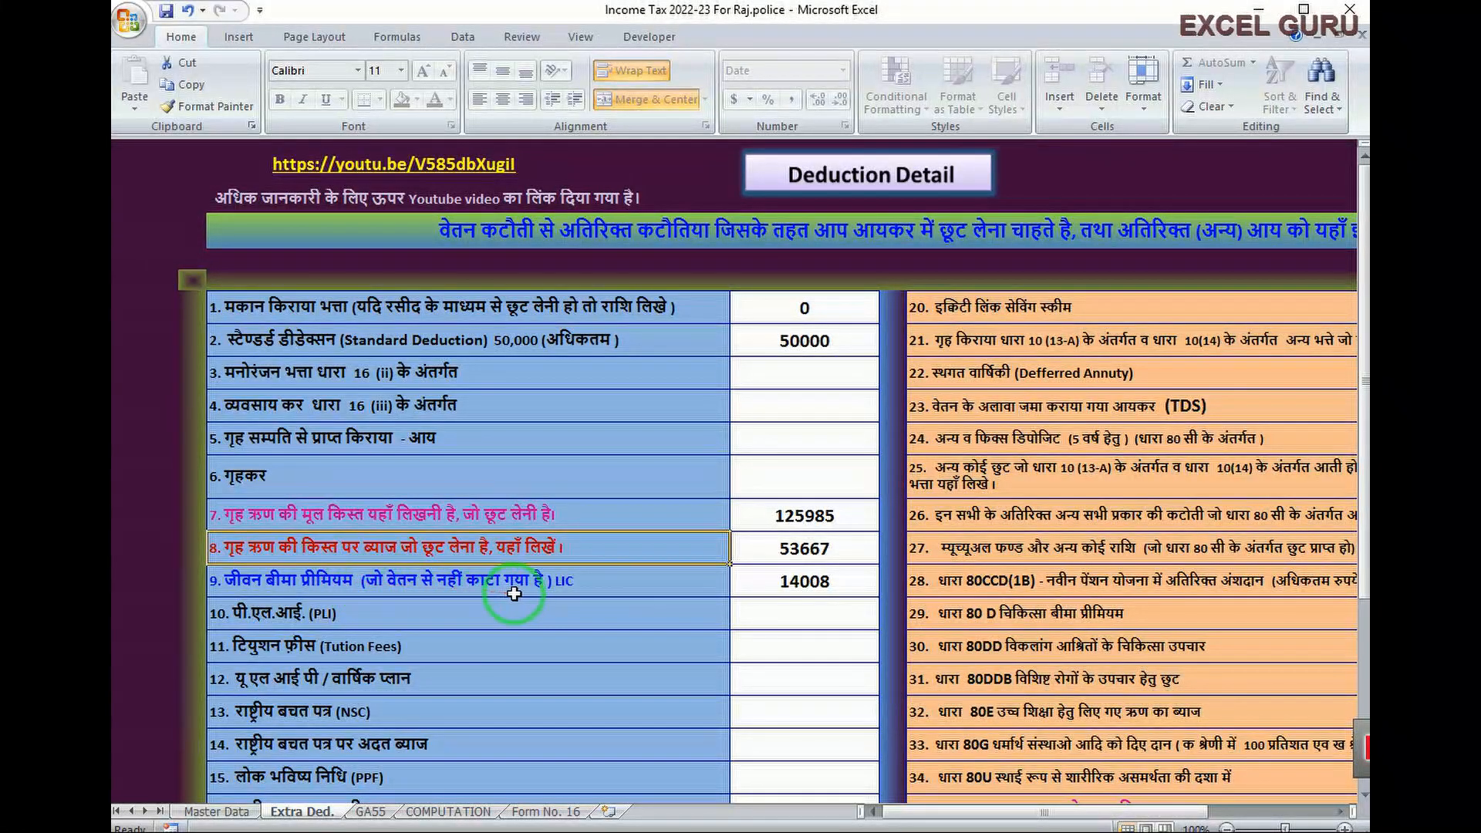
{"action": "left_click", "coordinate": [734, 591]}
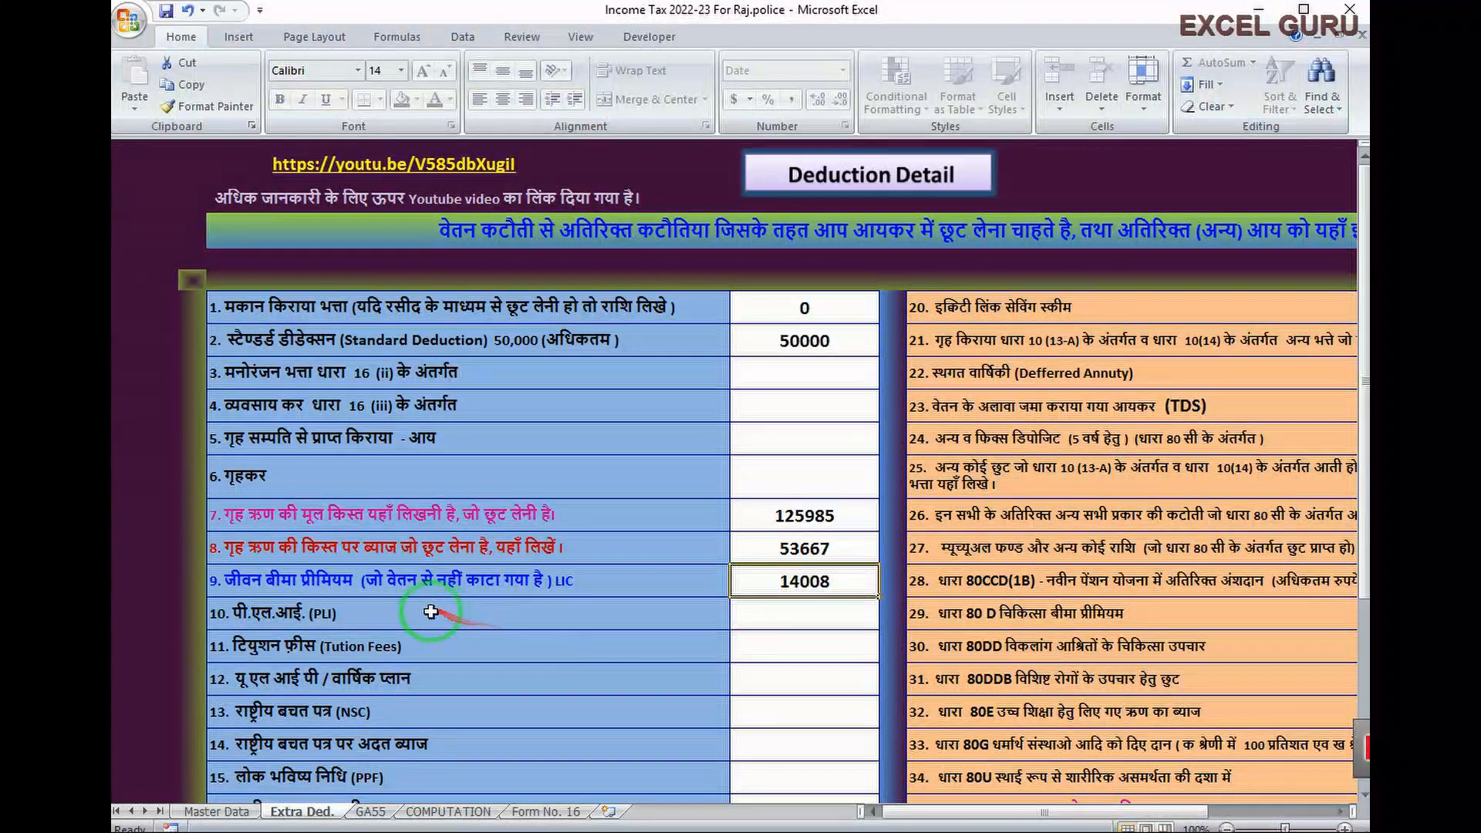
Step: Review deduction items 10 to 19, from PLI and Tution Fees to the amount cell for income from other sources
{"action": "scroll", "coordinate": [357, 623], "scroll_direction": "down", "scroll_amount": 1}
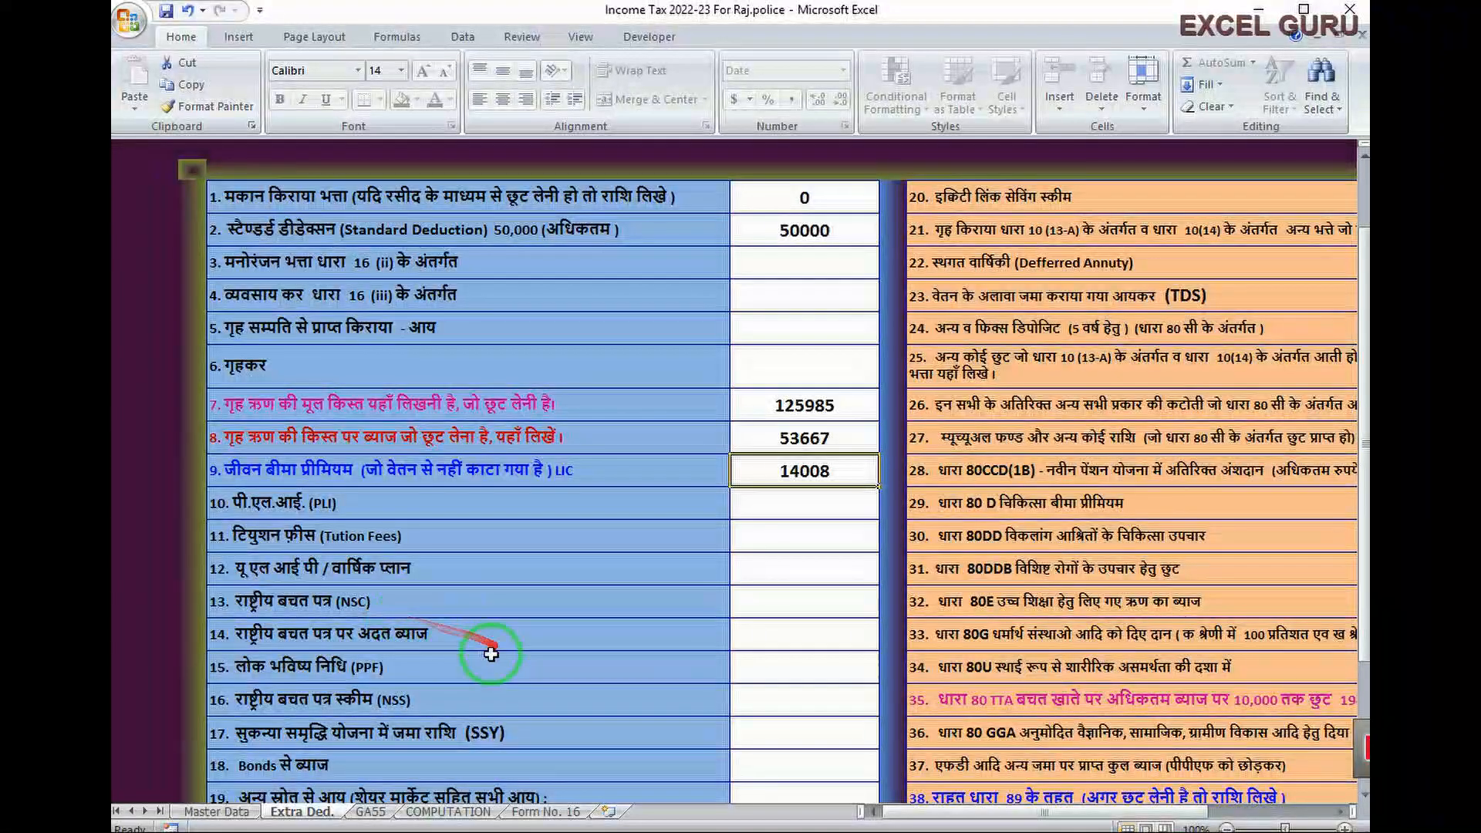
{"action": "scroll", "coordinate": [483, 657], "scroll_direction": "down", "scroll_amount": 1}
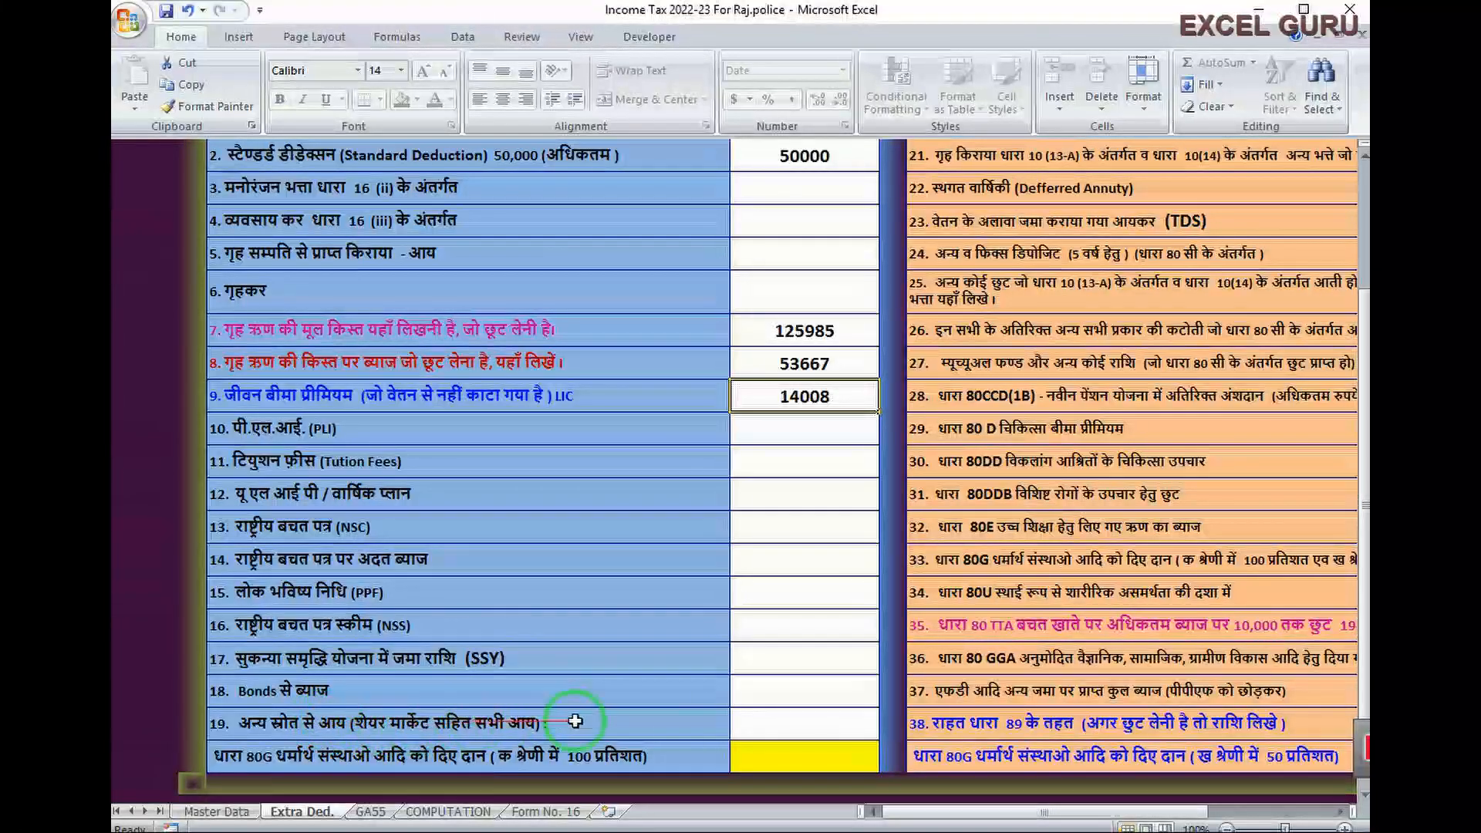
{"action": "left_click", "coordinate": [791, 717]}
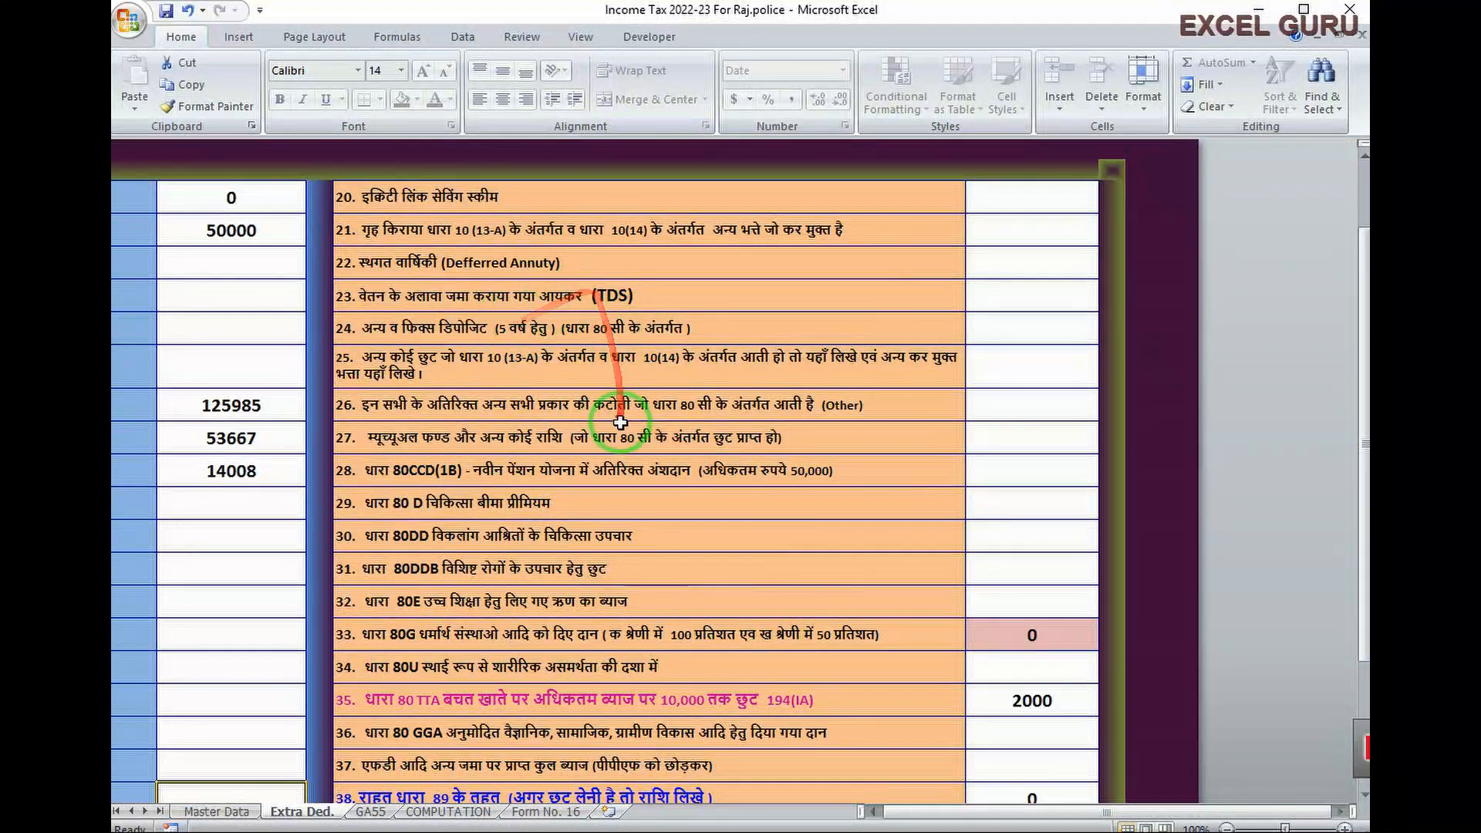
Step: Review deduction items 20 to 38 in the second block, including the 80CCD(1B) additional pension contribution cell
{"action": "scroll", "coordinate": [676, 442], "scroll_direction": "down", "scroll_amount": 3}
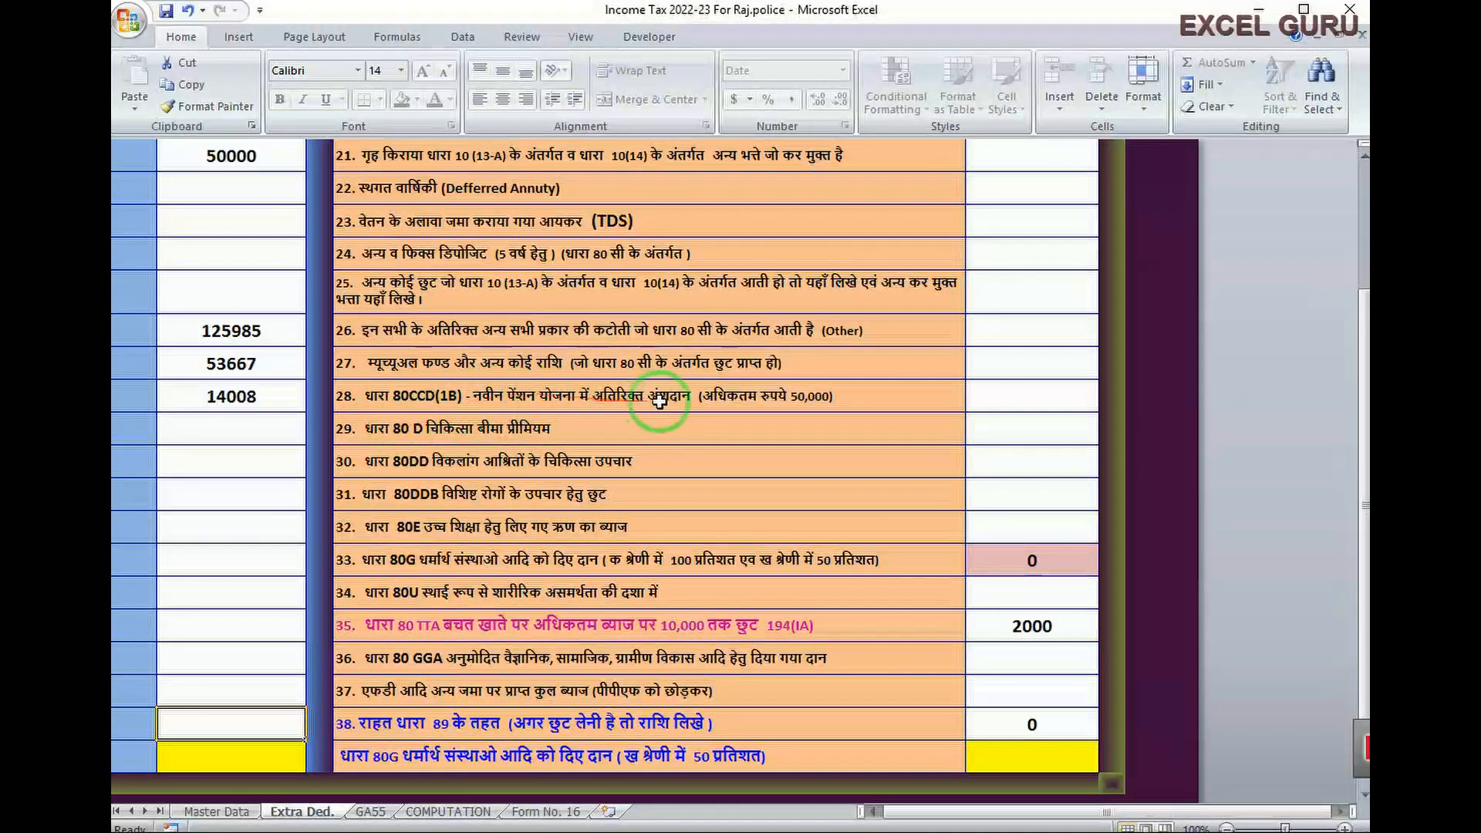
{"action": "left_click", "coordinate": [1010, 400]}
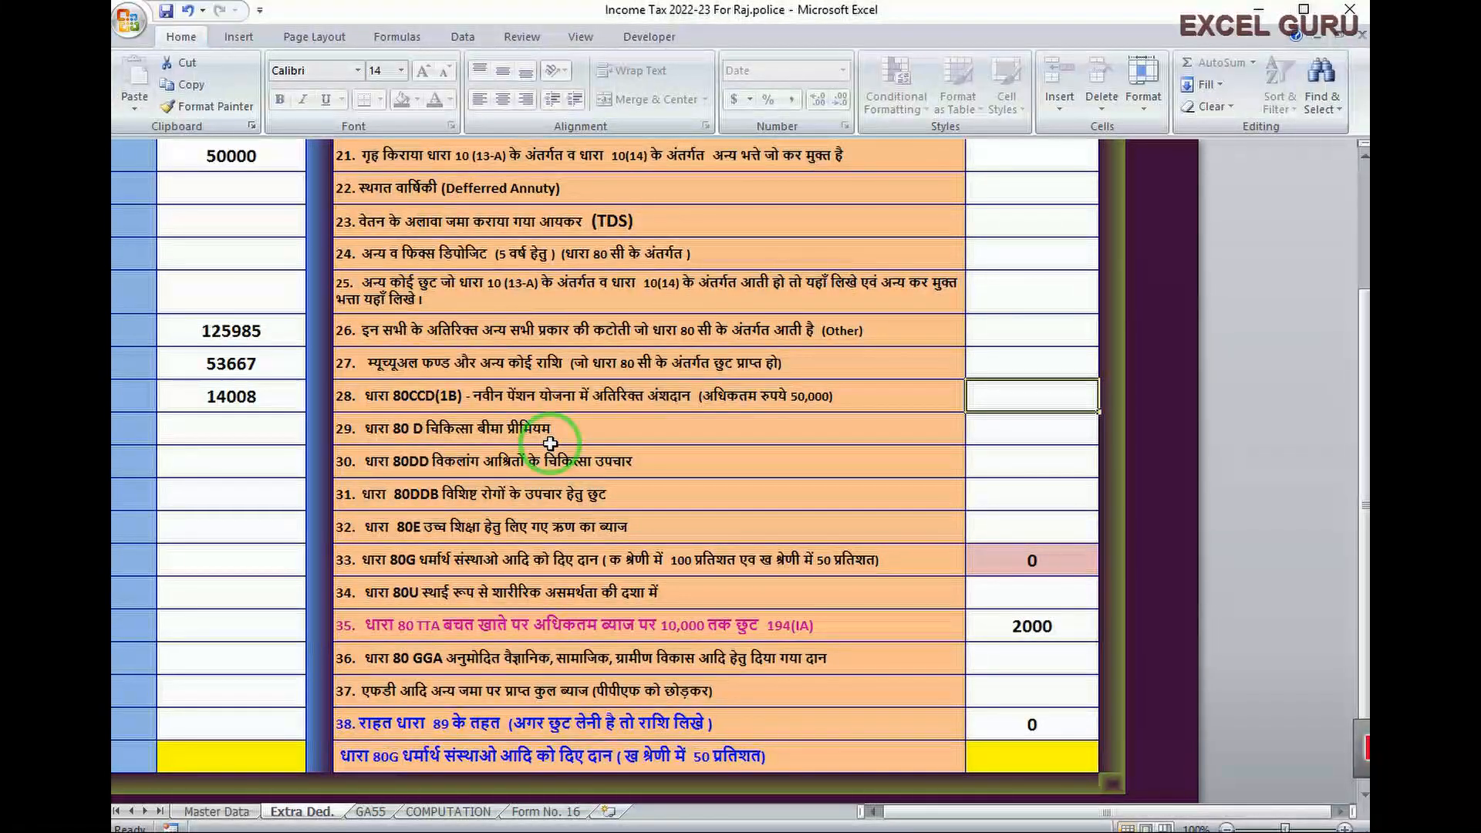
{"action": "scroll", "coordinate": [550, 444], "scroll_direction": "down", "scroll_amount": 2}
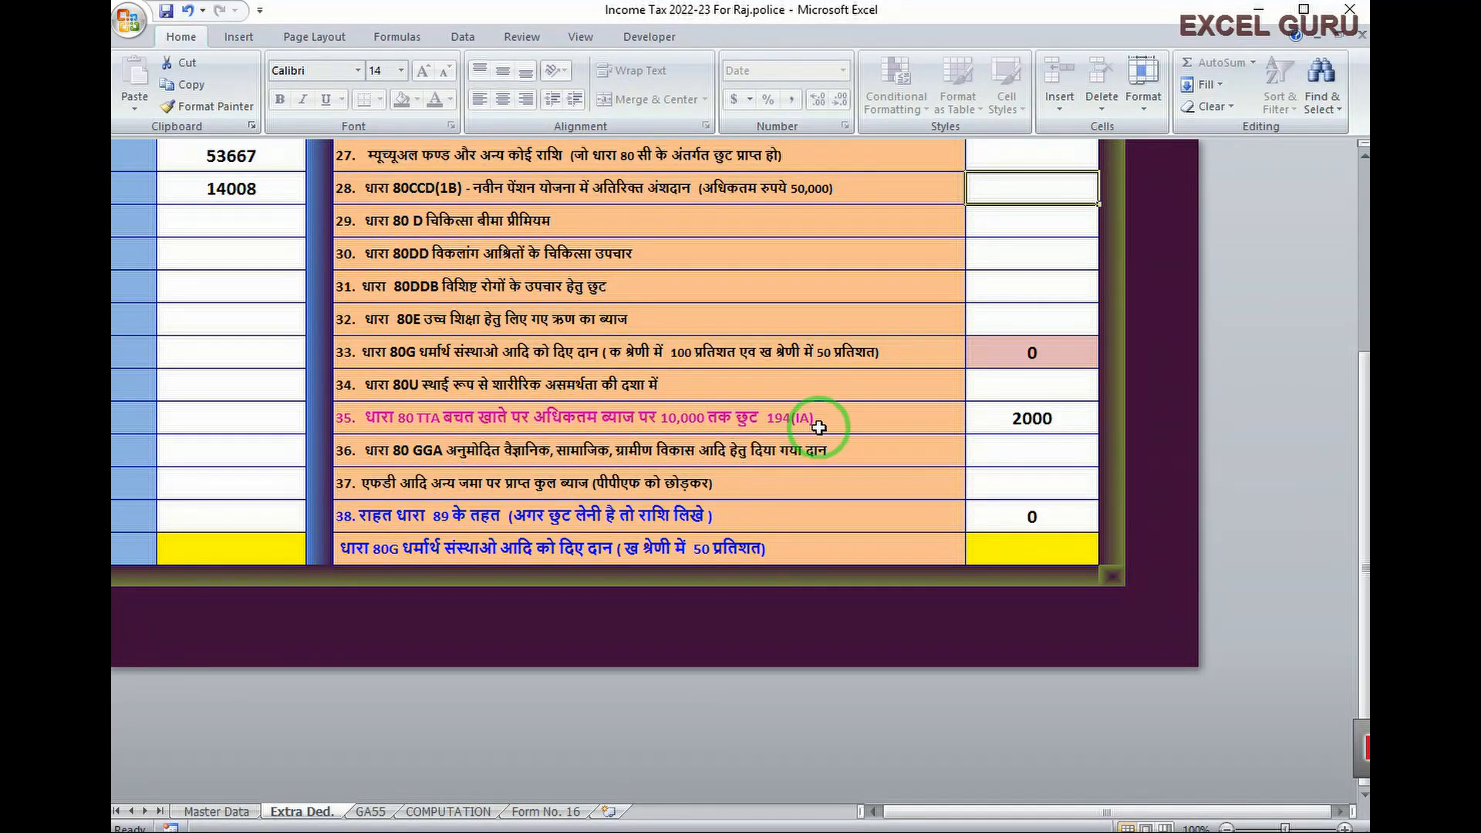
Step: Review the amount cells for 80TTA savings interest, both 80G donation categories and section 89 relief
{"action": "left_click", "coordinate": [1017, 420]}
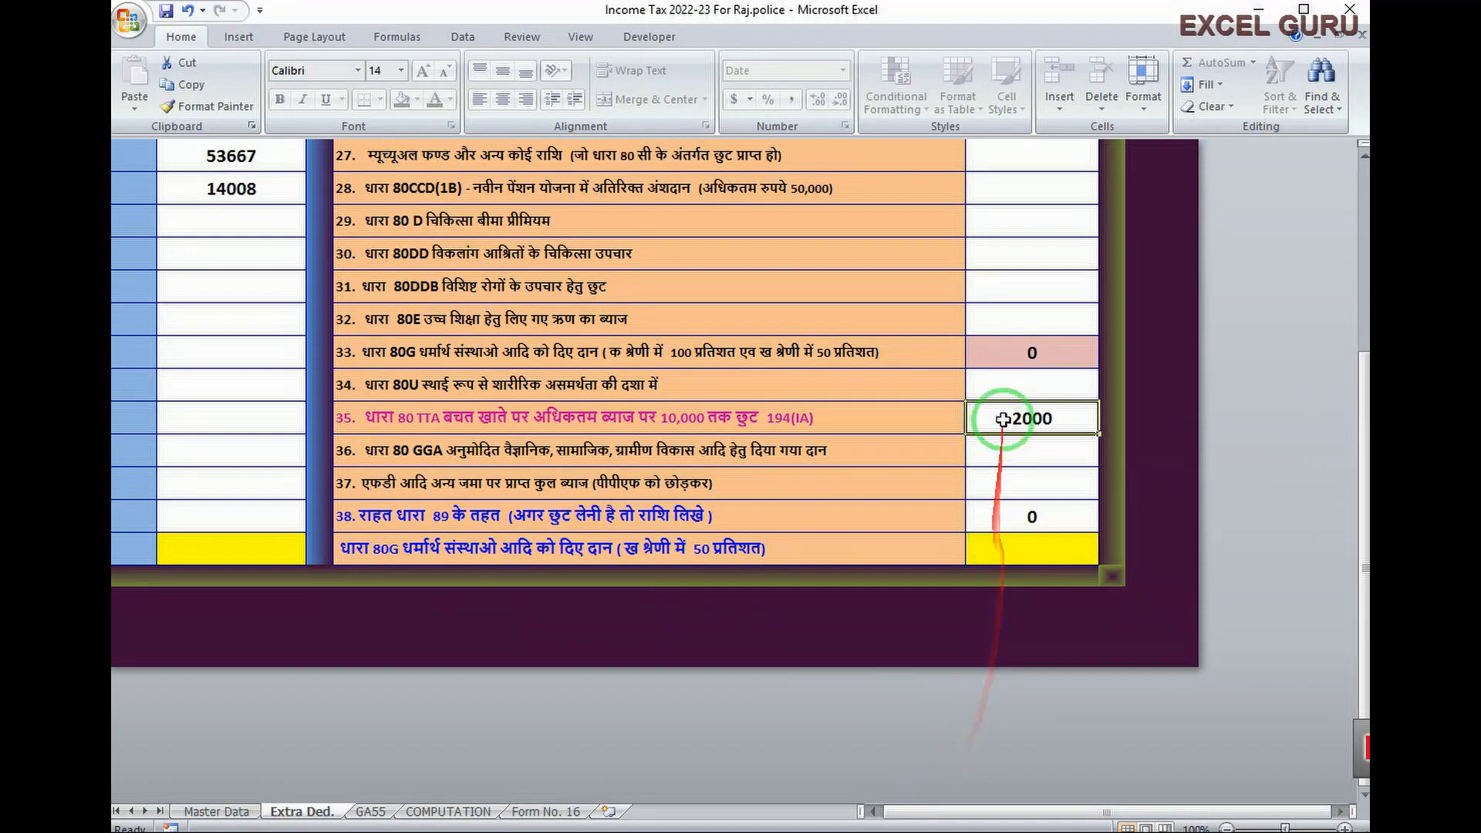
{"action": "left_click", "coordinate": [1000, 352]}
{"action": "mouse_move", "coordinate": [937, 810]}
{"action": "left_mouse_down"}
{"action": "mouse_move", "coordinate": [948, 820]}
{"action": "mouse_move", "coordinate": [931, 814]}
{"action": "left_mouse_up"}
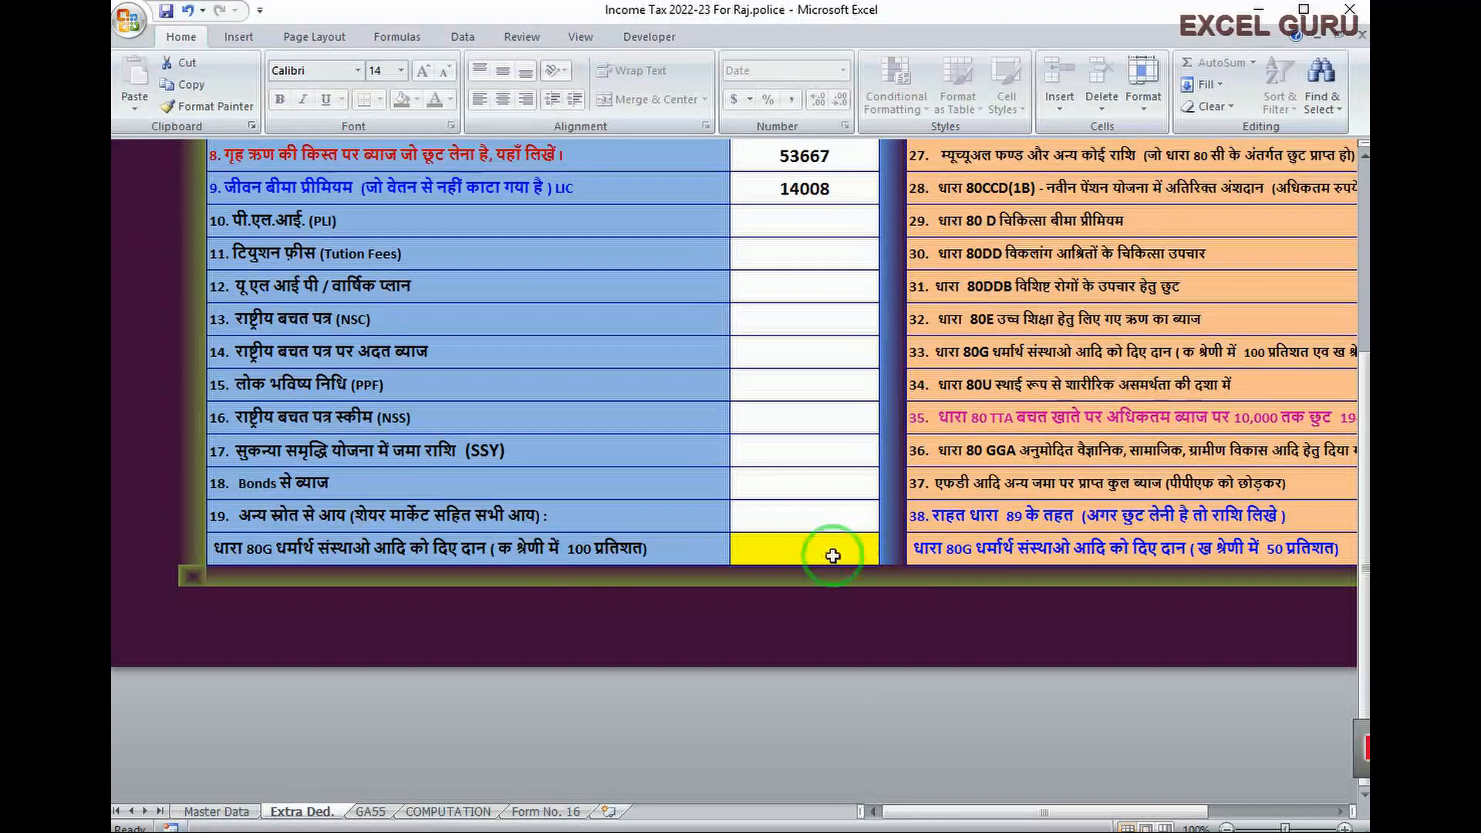
{"action": "left_click_drag", "start_coordinate": [957, 811], "coordinate": [1080, 810]}
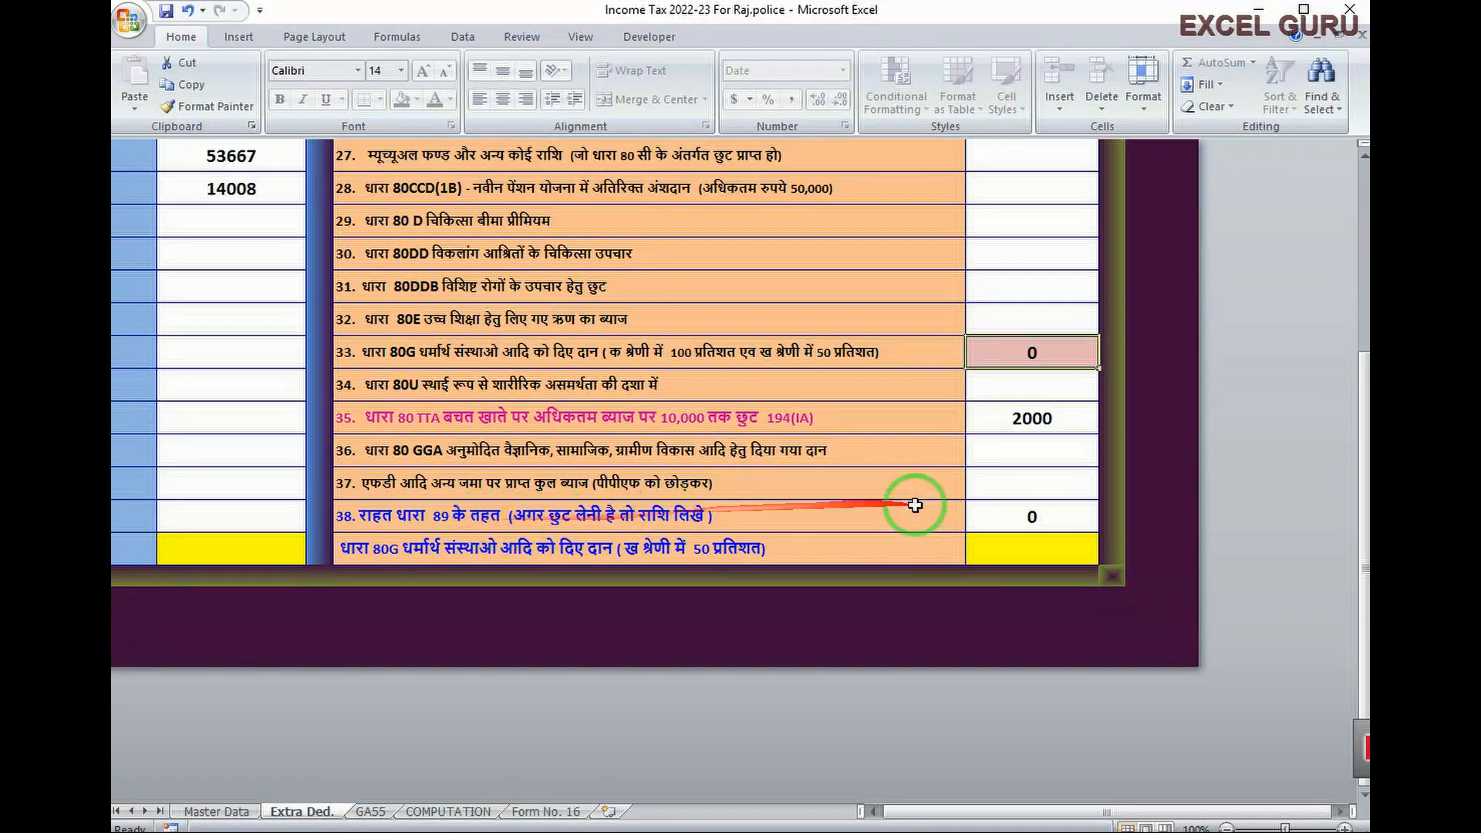
{"action": "left_click", "coordinate": [1005, 506]}
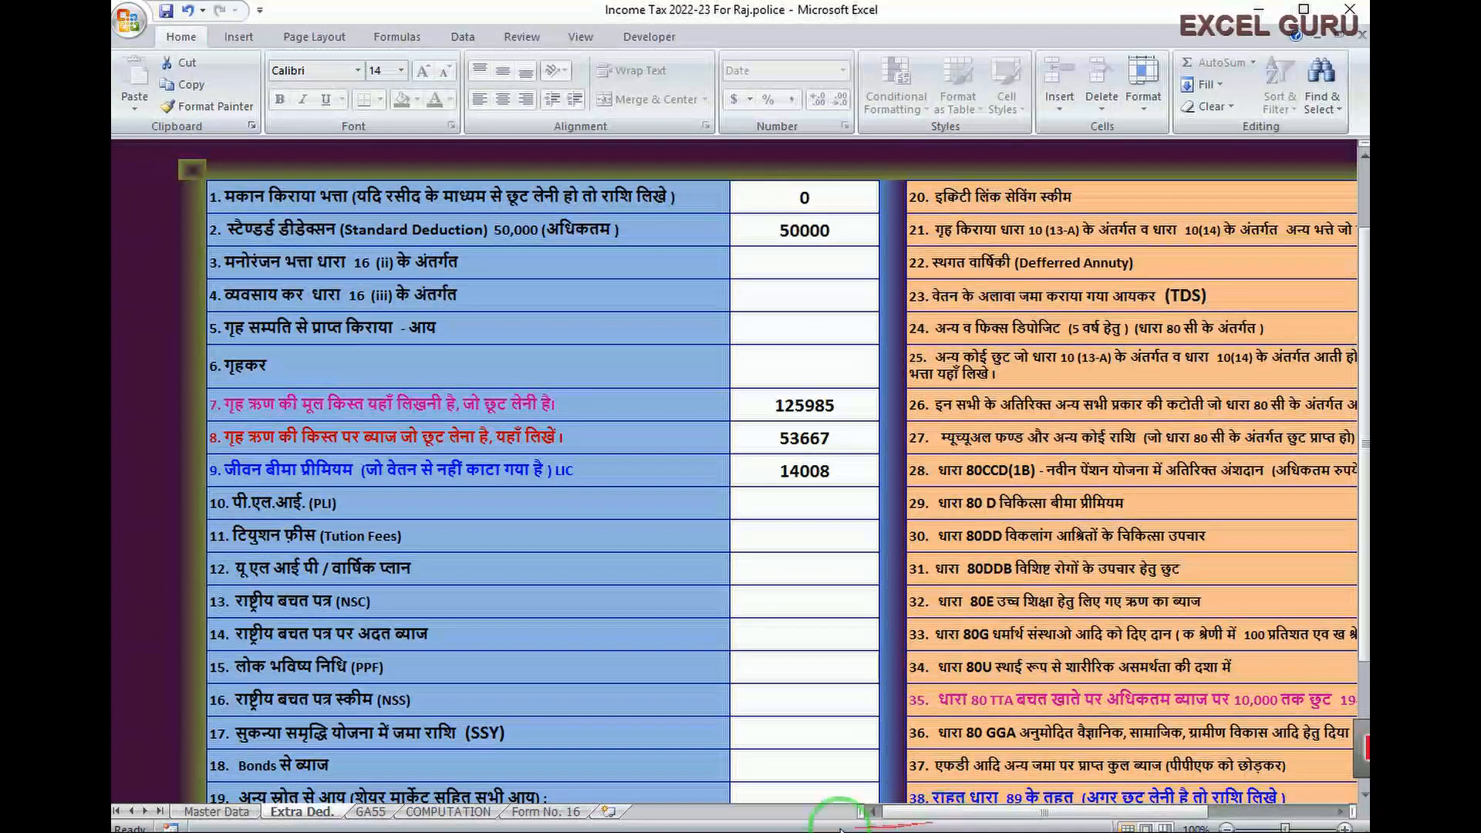
Step: Examine the GA55 sheet's monthly pay received, deductions and net pay columns down to the TOTAL row
{"action": "left_click", "coordinate": [373, 814]}
{"action": "scroll", "coordinate": [678, 635], "scroll_direction": "down", "scroll_amount": 1}
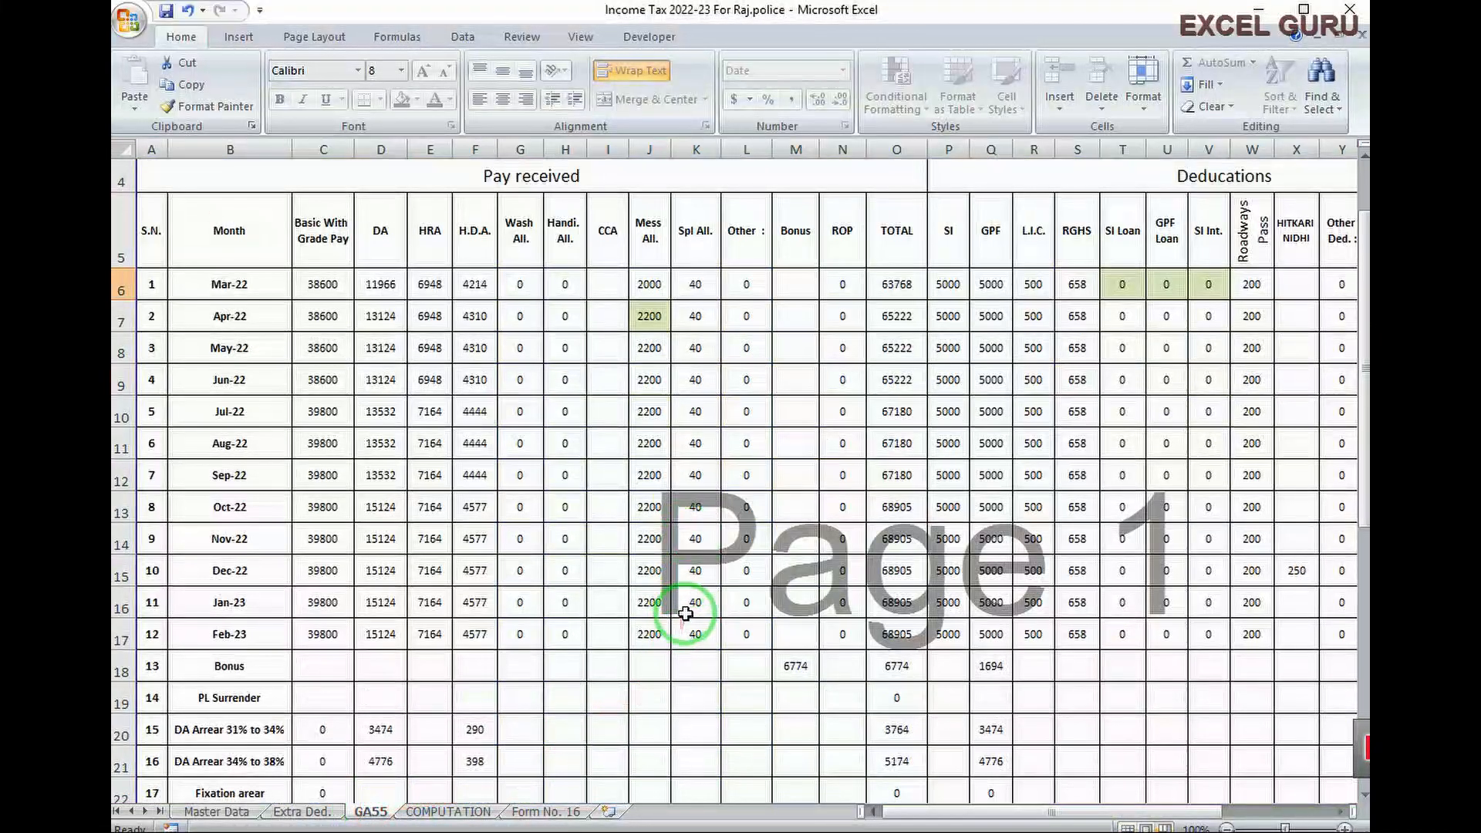
{"action": "scroll", "coordinate": [686, 614], "scroll_direction": "up", "scroll_amount": 1}
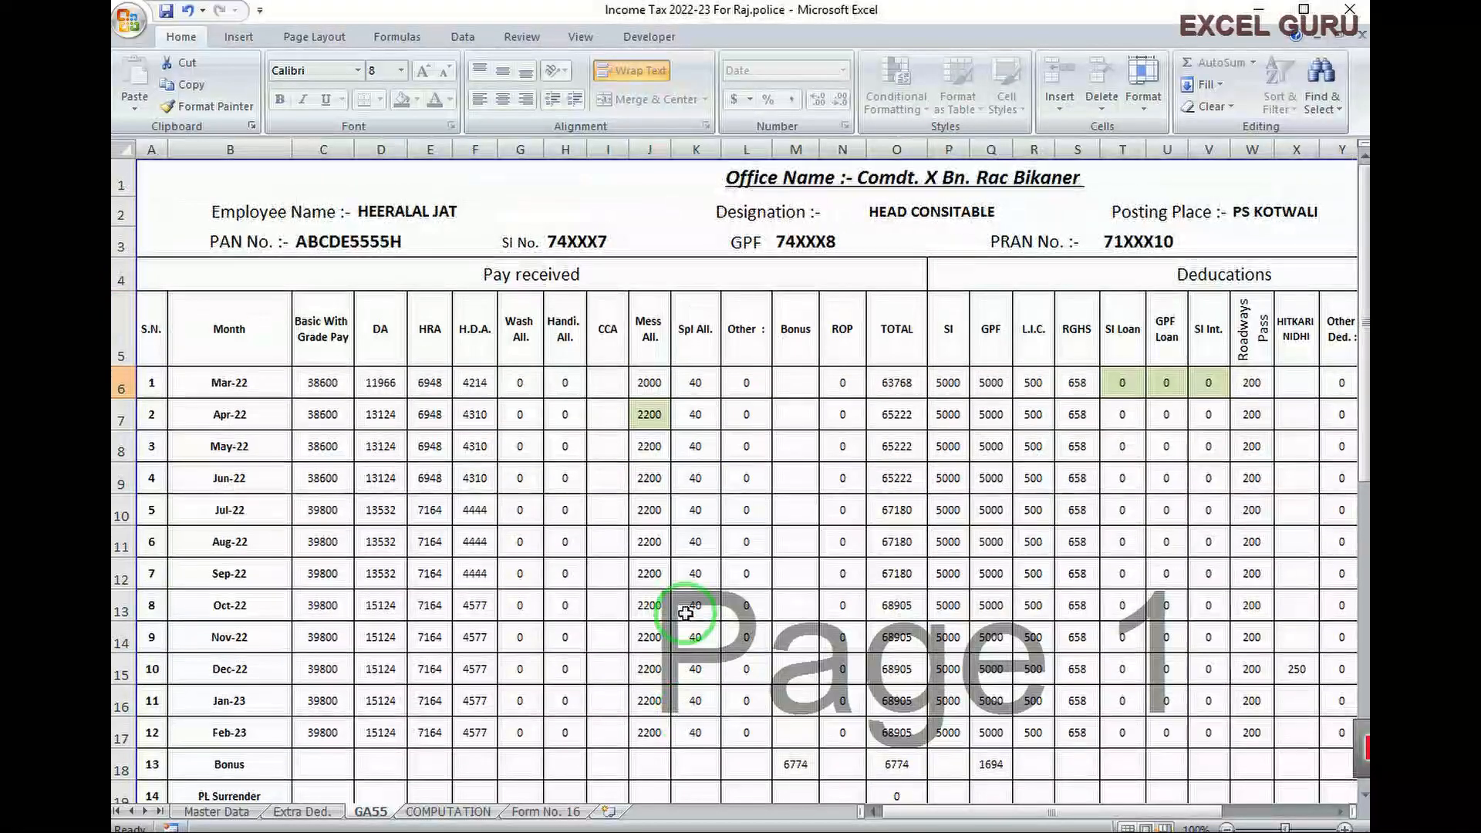
{"action": "mouse_move", "coordinate": [950, 816]}
{"action": "left_mouse_down"}
{"action": "mouse_move", "coordinate": [982, 819]}
{"action": "mouse_move", "coordinate": [960, 823]}
{"action": "left_mouse_up"}
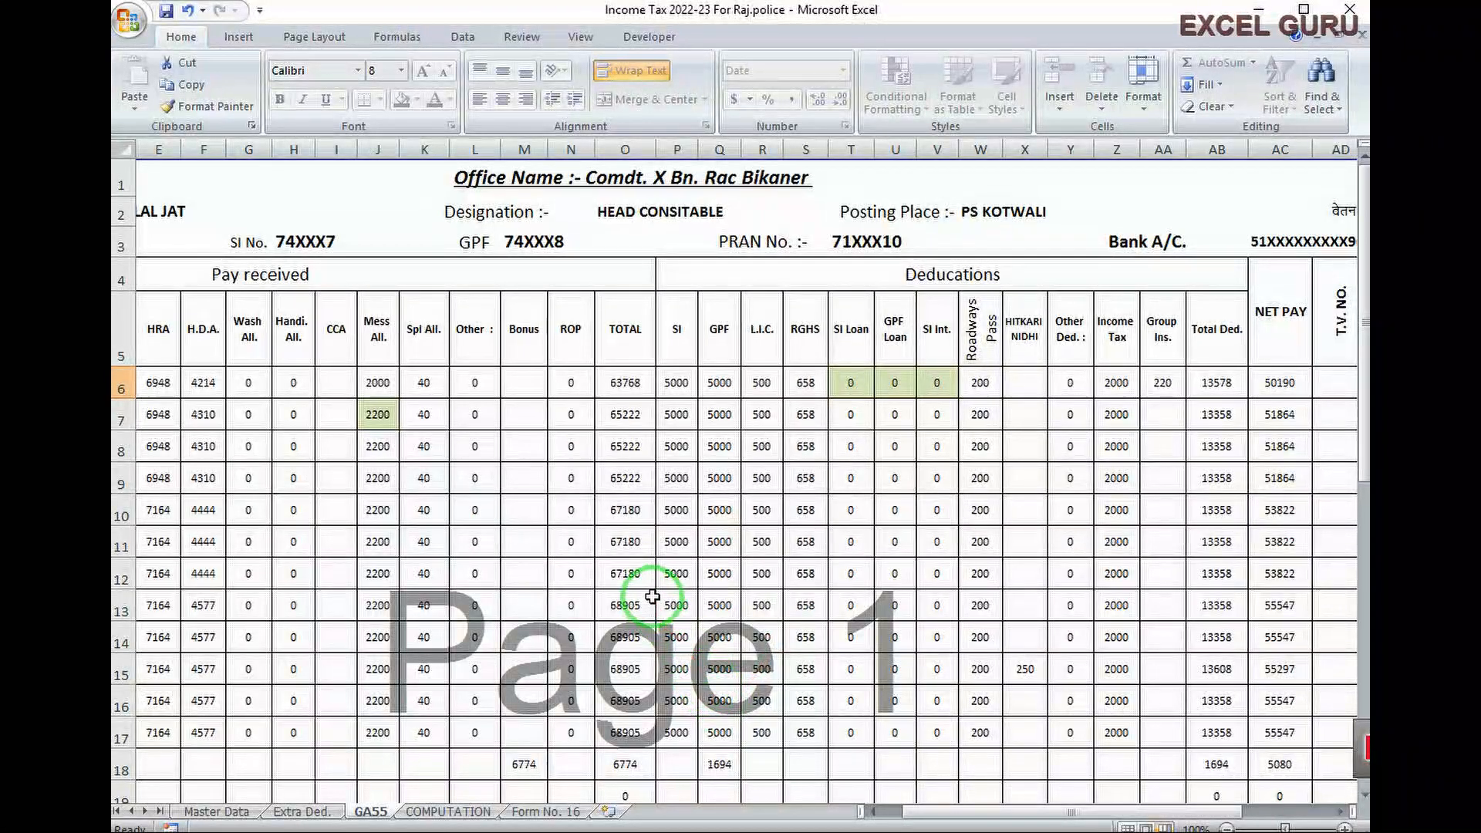
{"action": "scroll", "coordinate": [667, 588], "scroll_direction": "down", "scroll_amount": 1}
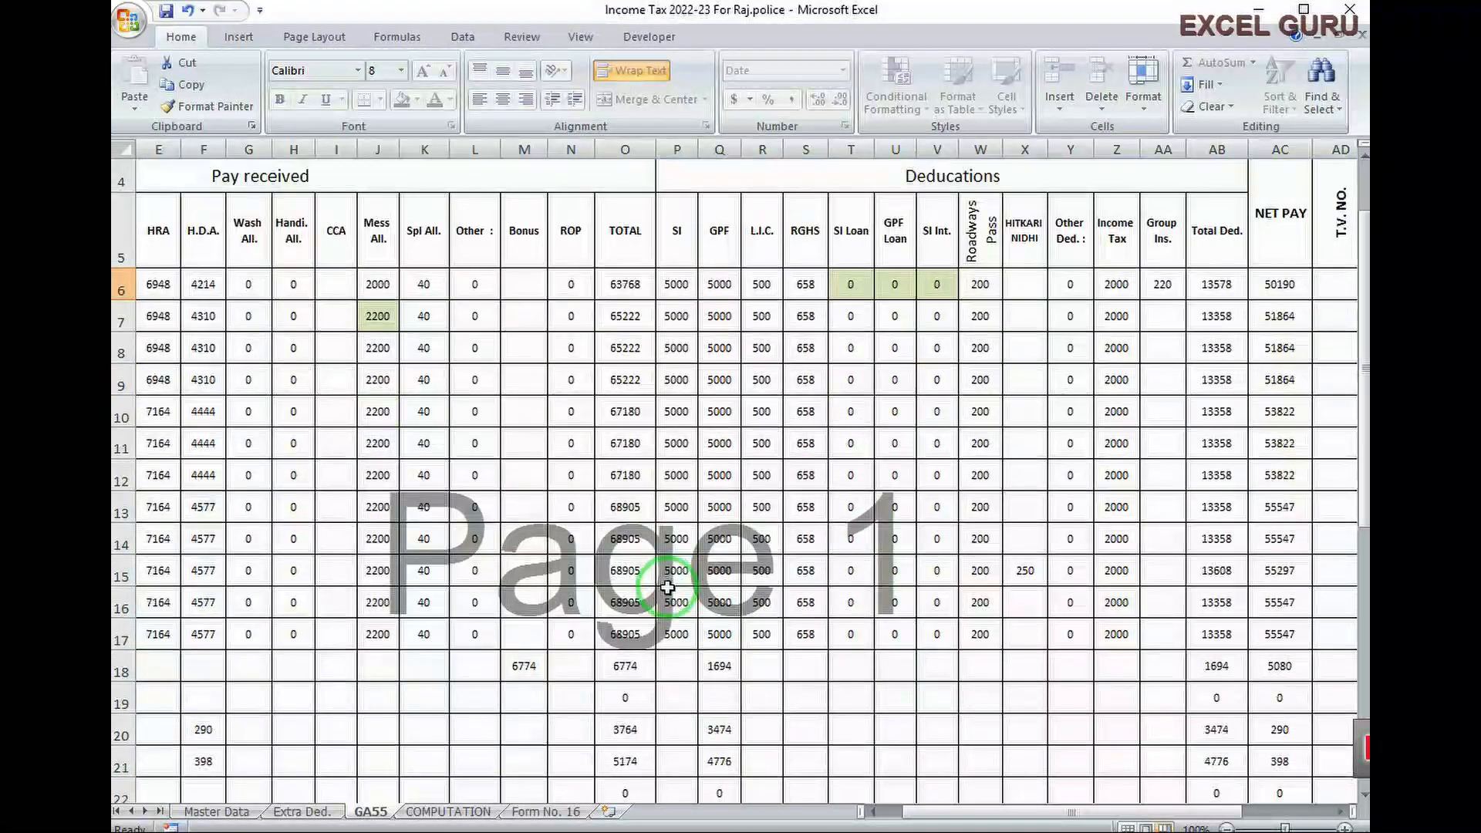
{"action": "scroll", "coordinate": [624, 517], "scroll_direction": "down", "scroll_amount": 2}
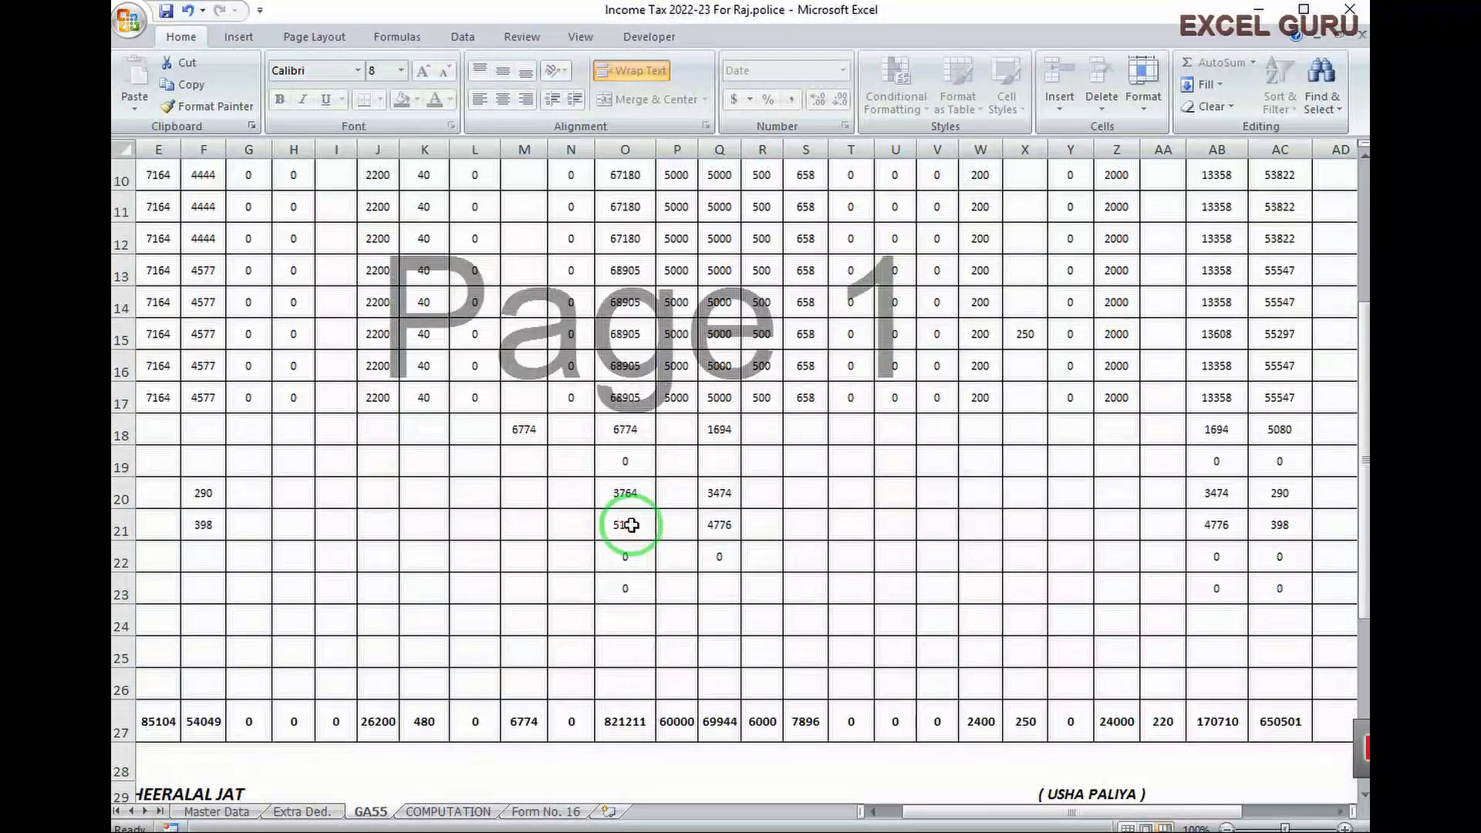
{"action": "scroll", "coordinate": [571, 421], "scroll_direction": "up", "scroll_amount": 2}
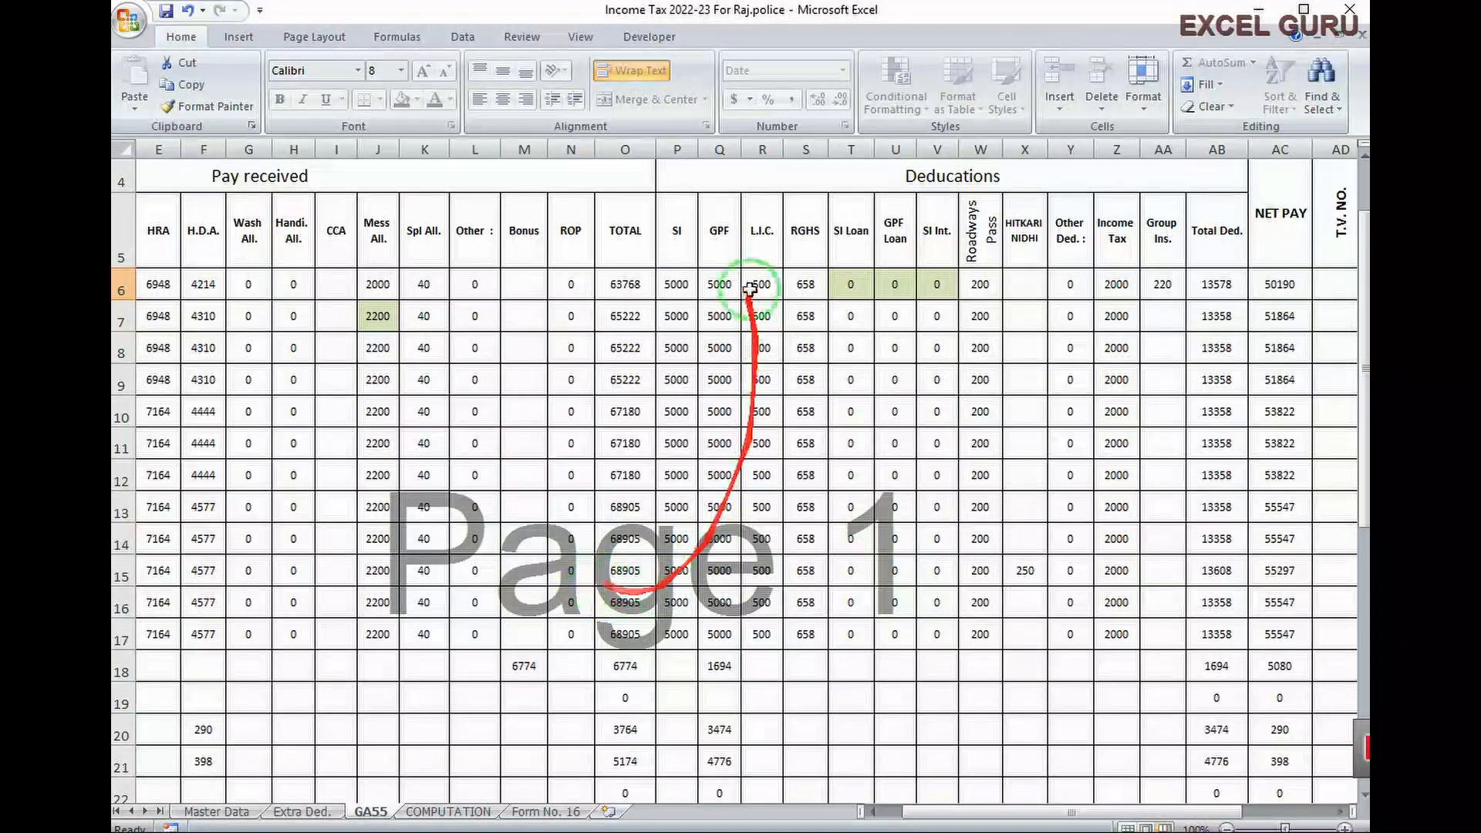
Step: Try an SI Loan deduction of 4500 for Mar-22 in GA55, and clear that entry again
{"action": "left_click", "coordinate": [847, 286]}
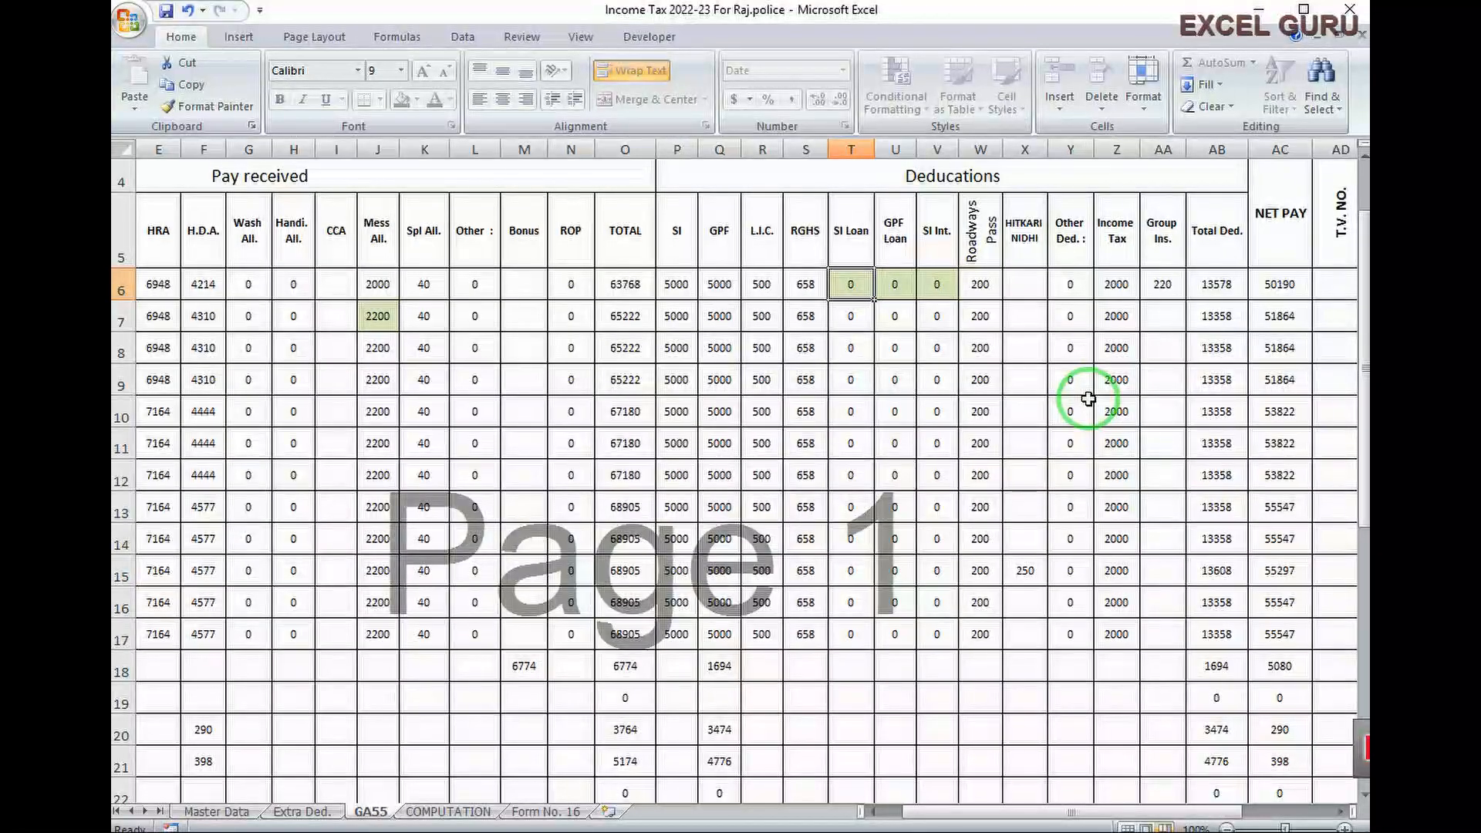
{"action": "type", "text": "4500"}
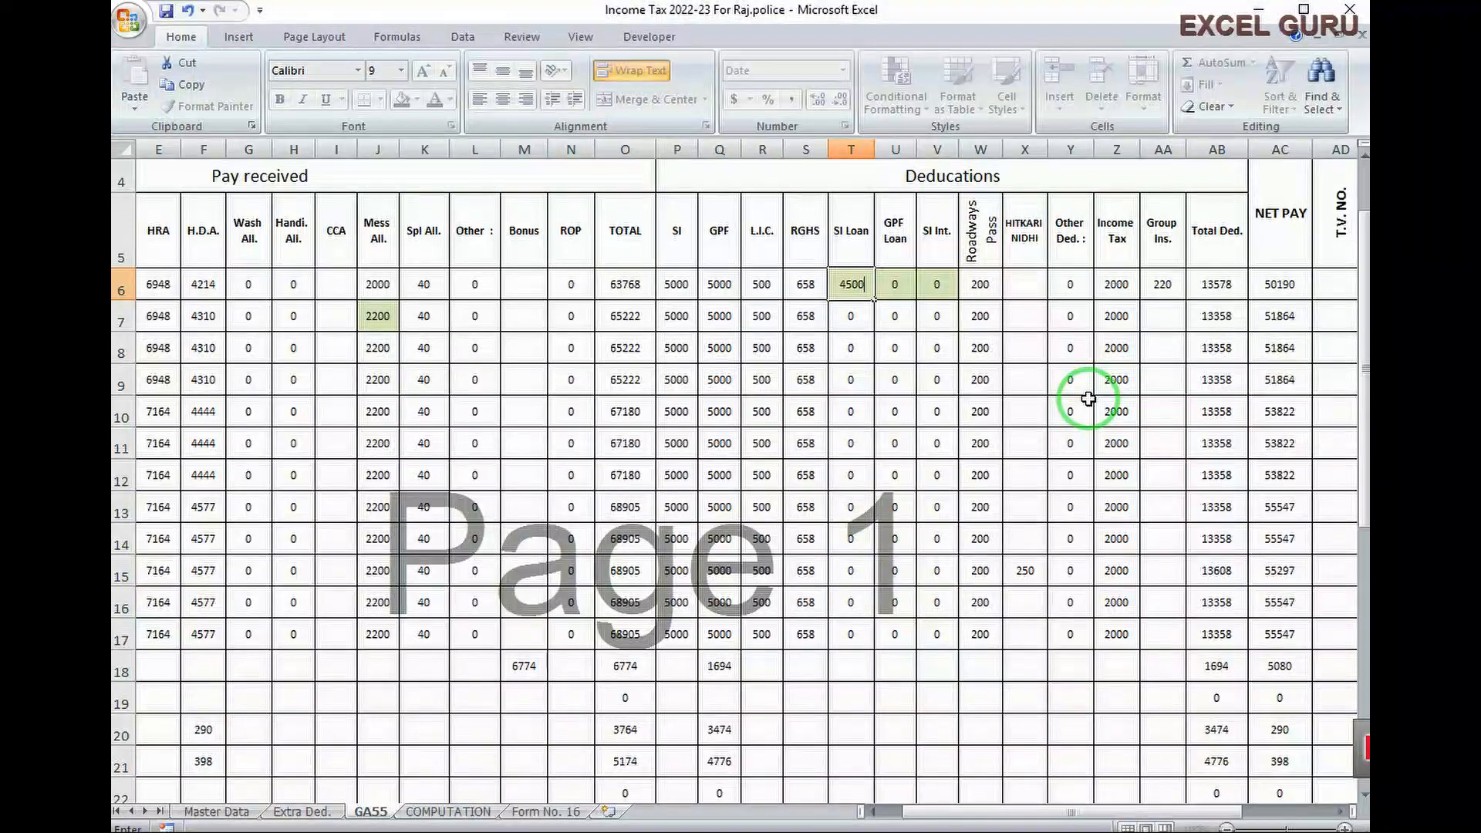
{"action": "key", "text": "Return"}
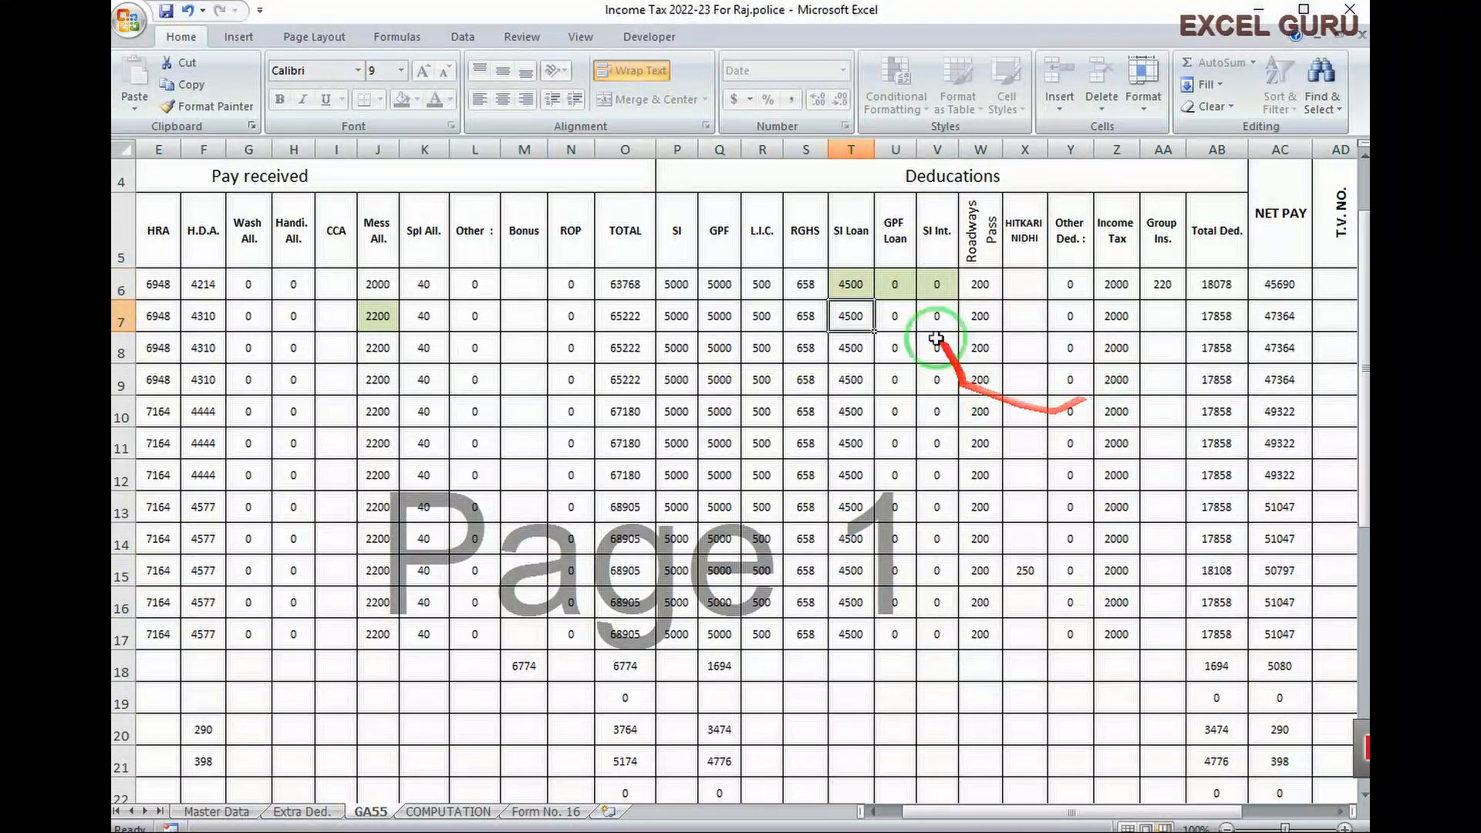
{"action": "left_click", "coordinate": [850, 283]}
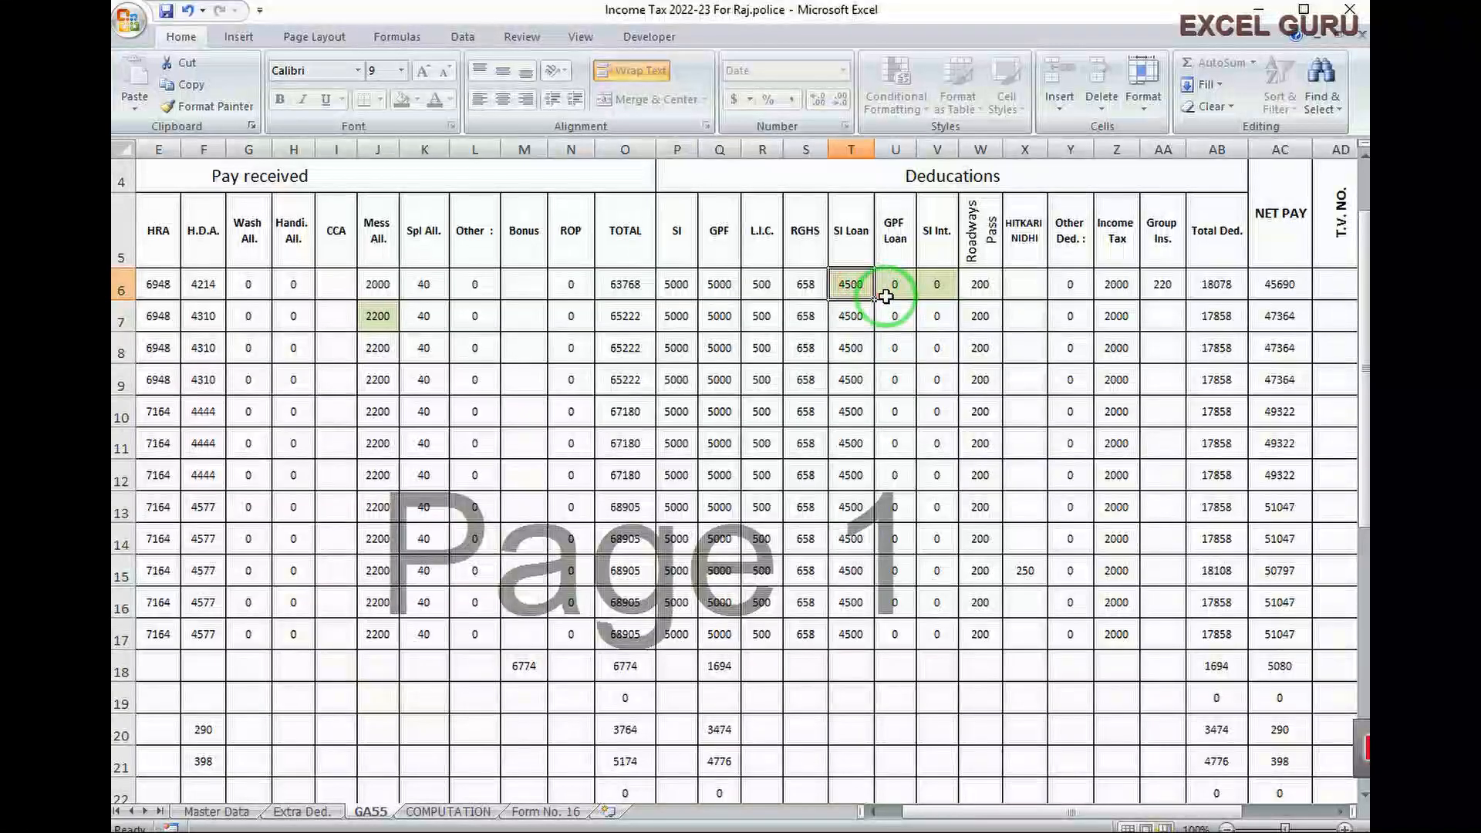
{"action": "key", "text": "Delete"}
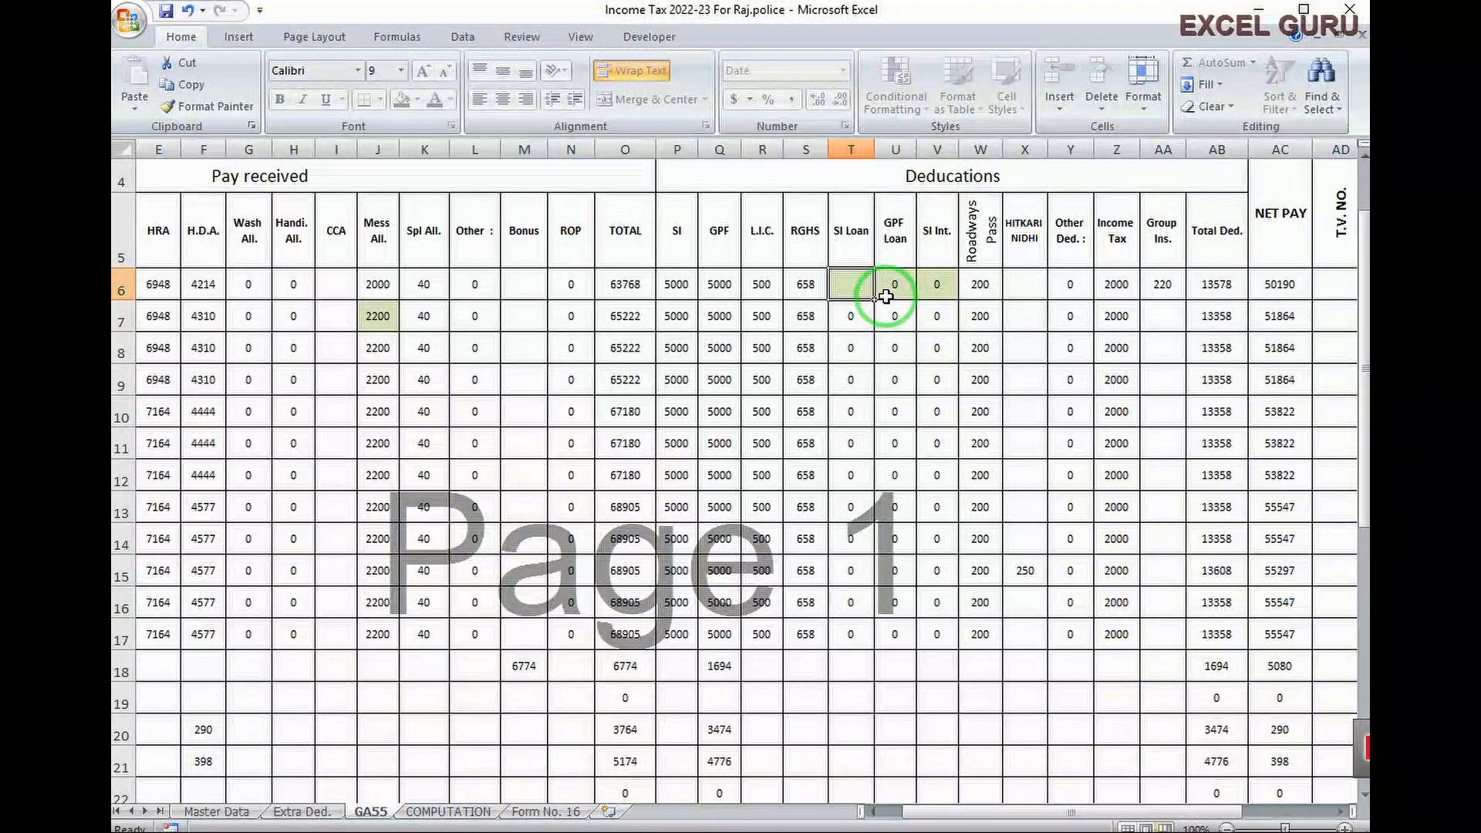
Step: Review the Mar-22 GPF Loan cell, the GPF deductions and the blank month cell of serial number 19
{"action": "left_click", "coordinate": [893, 286]}
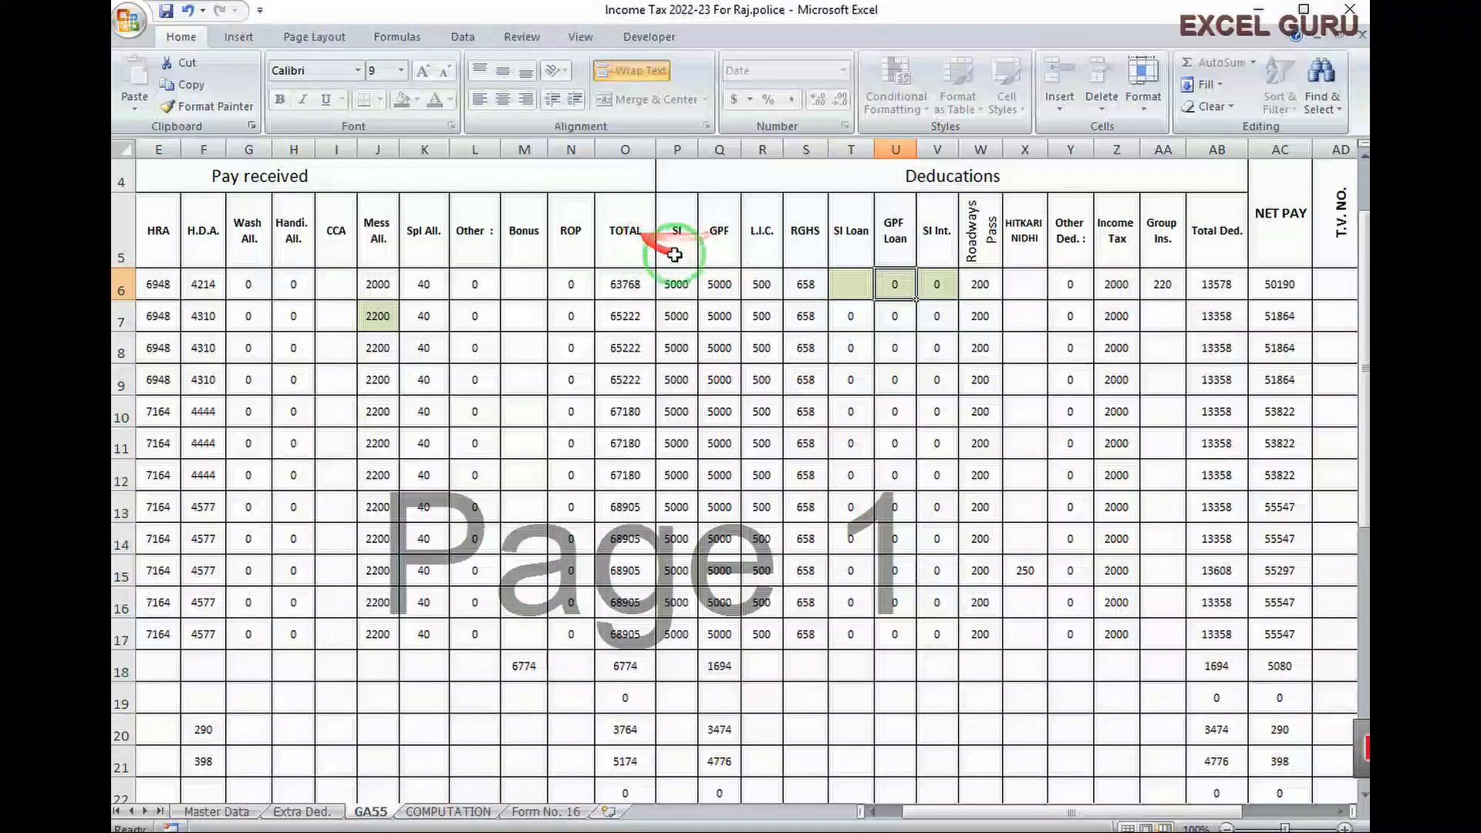
{"action": "left_click_drag", "start_coordinate": [733, 231], "coordinate": [721, 536]}
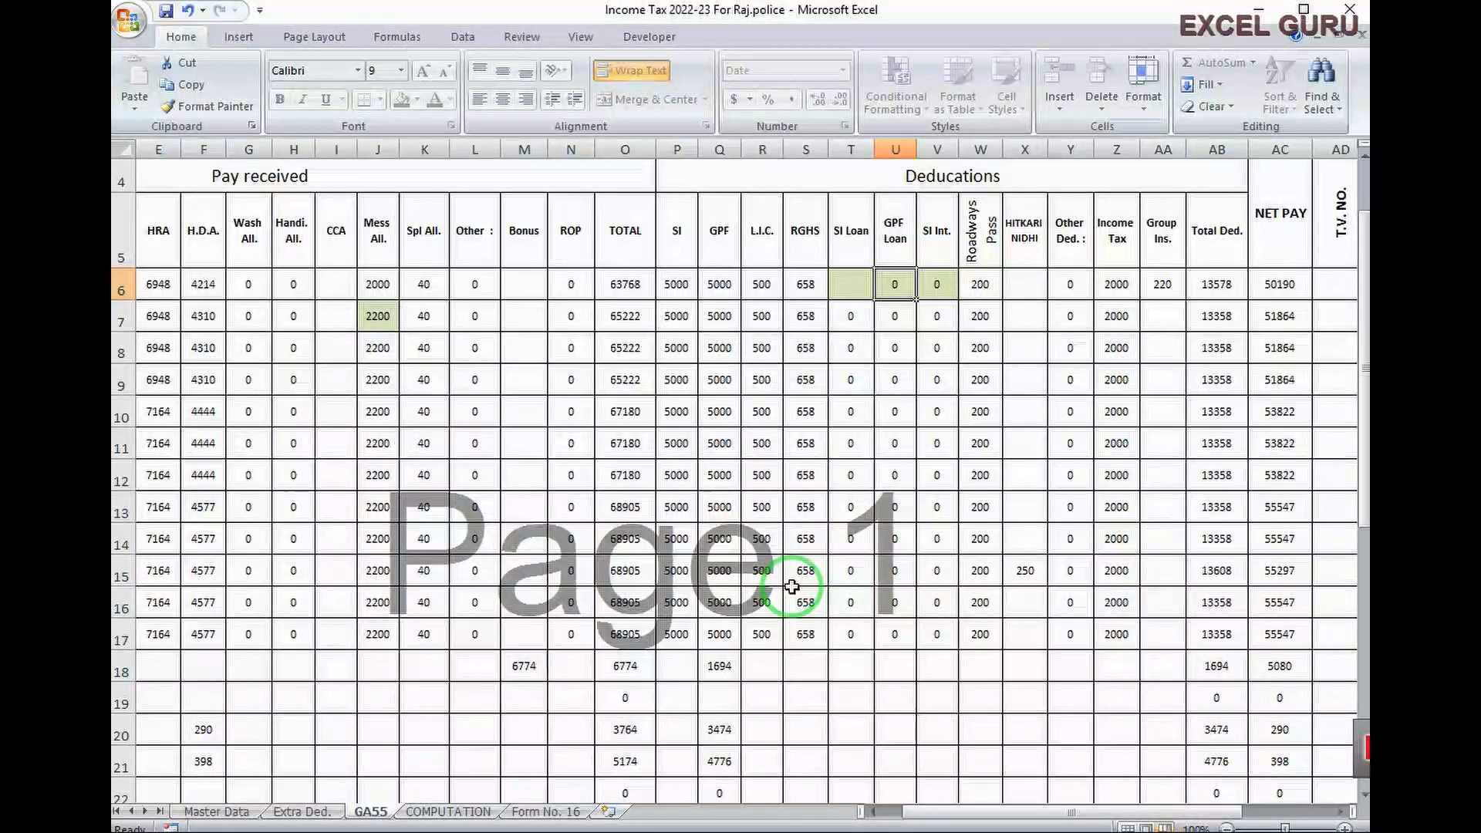
{"action": "scroll", "coordinate": [793, 587], "scroll_direction": "down", "scroll_amount": 2}
{"action": "scroll", "coordinate": [783, 699], "scroll_direction": "left", "scroll_amount": 2}
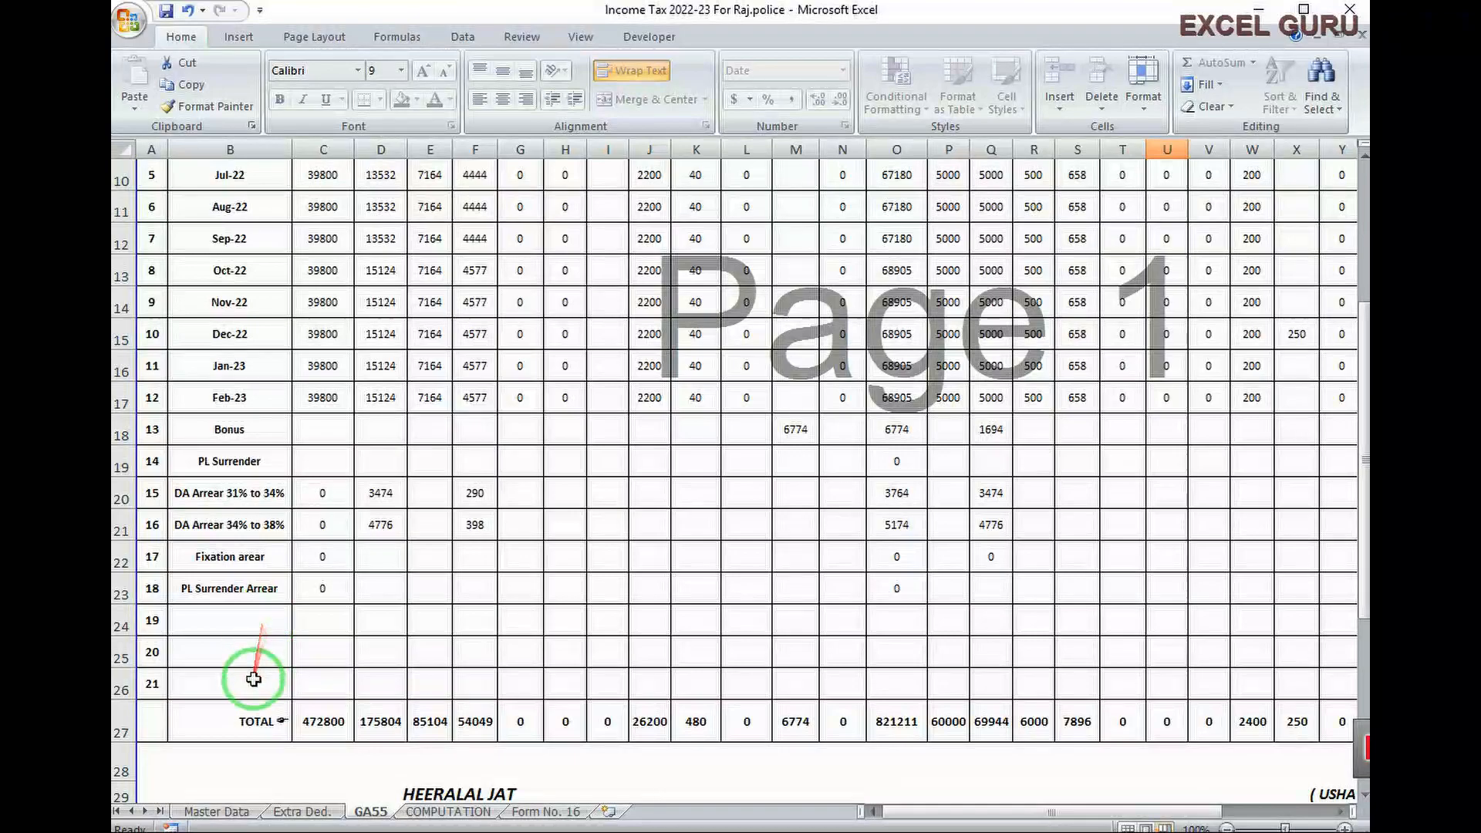
{"action": "left_click", "coordinate": [255, 624]}
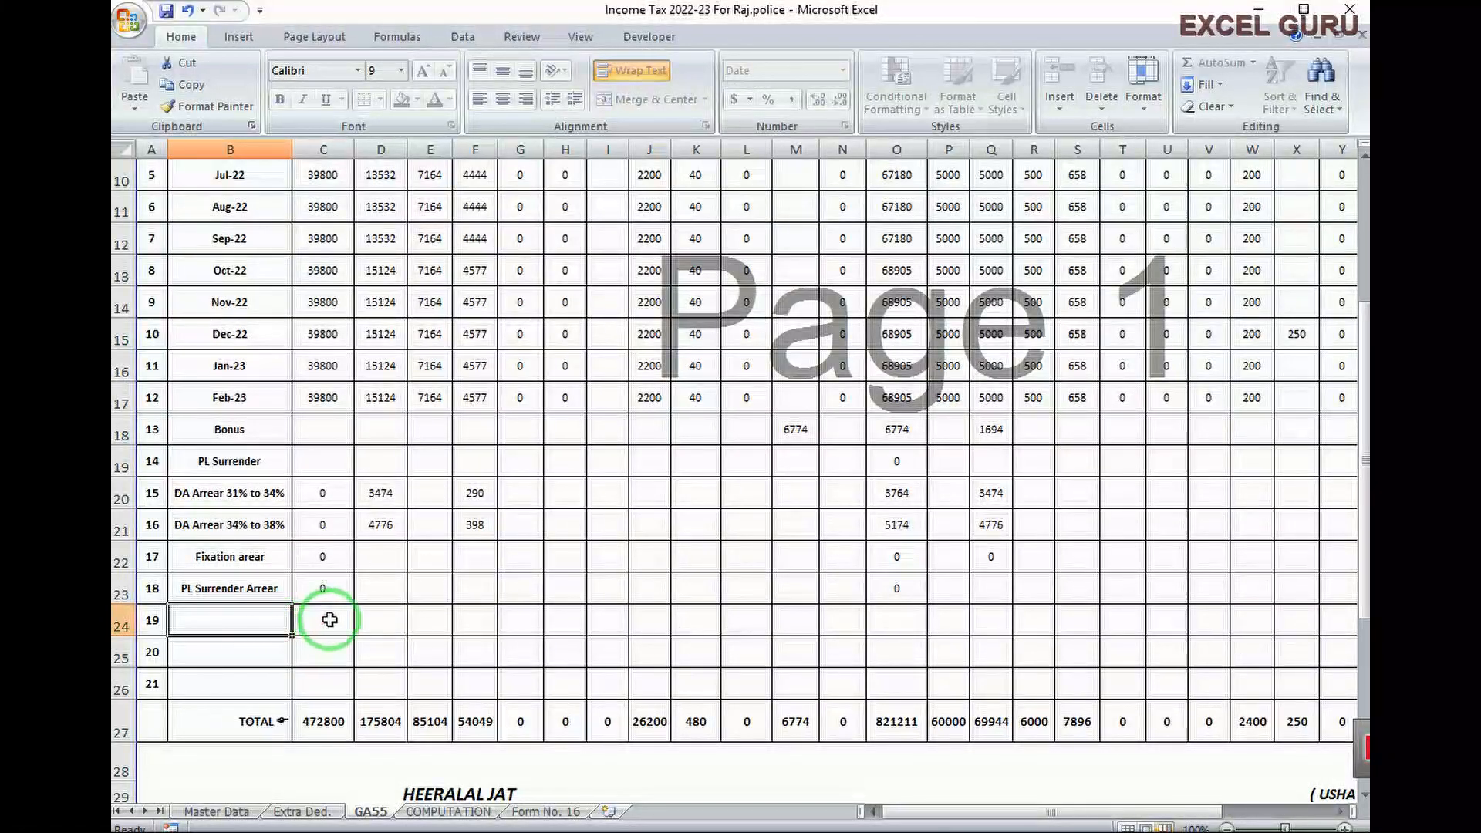
Step: Look over the whole GA55 statement, from the employee header through the arrear rows to the signature lines
{"action": "scroll", "coordinate": [440, 291], "scroll_direction": "up", "scroll_amount": 1}
{"action": "scroll", "coordinate": [445, 289], "scroll_direction": "up", "scroll_amount": 2}
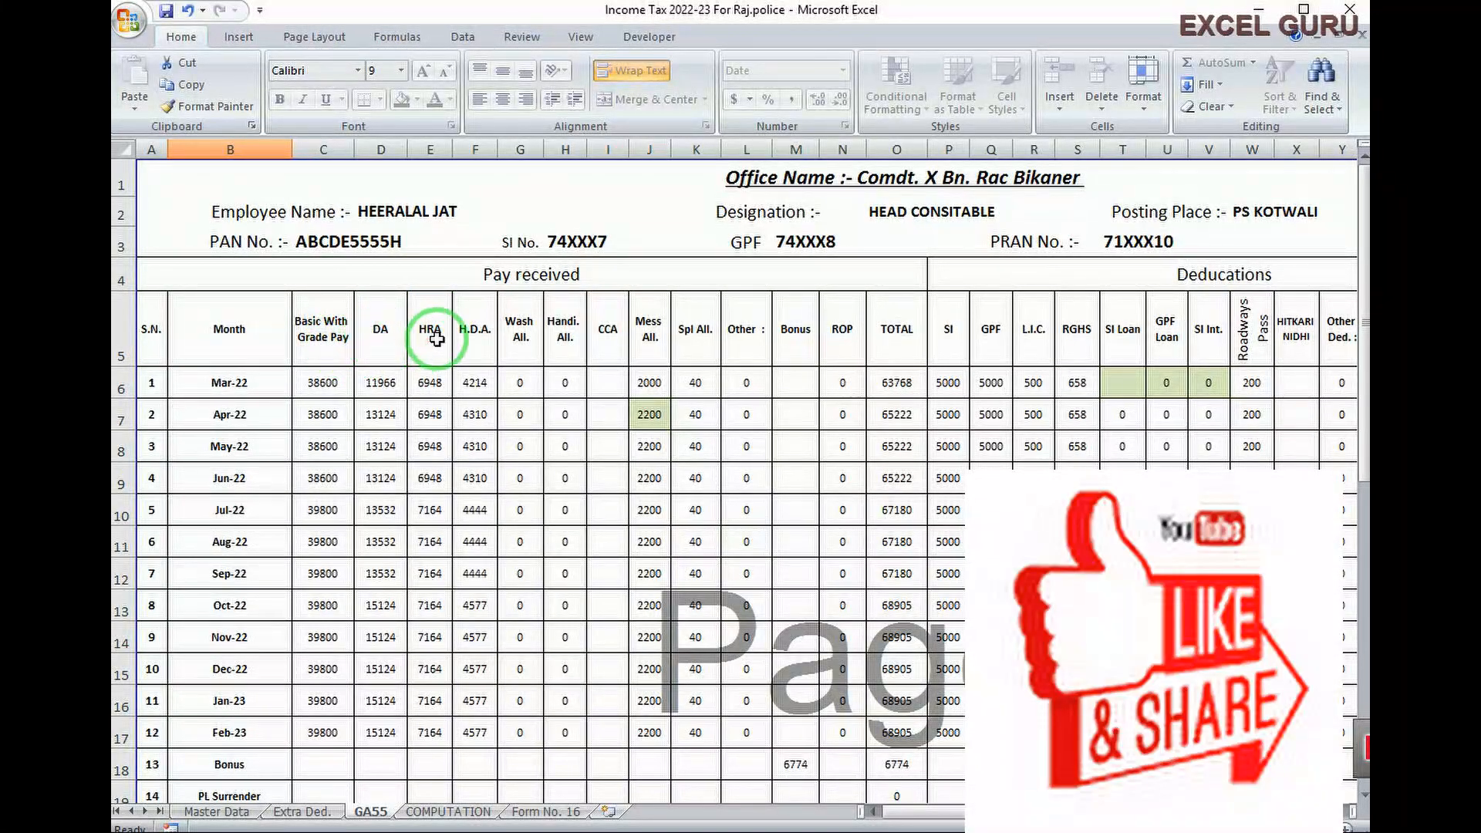
{"action": "scroll", "coordinate": [480, 351], "scroll_direction": "down", "scroll_amount": 2}
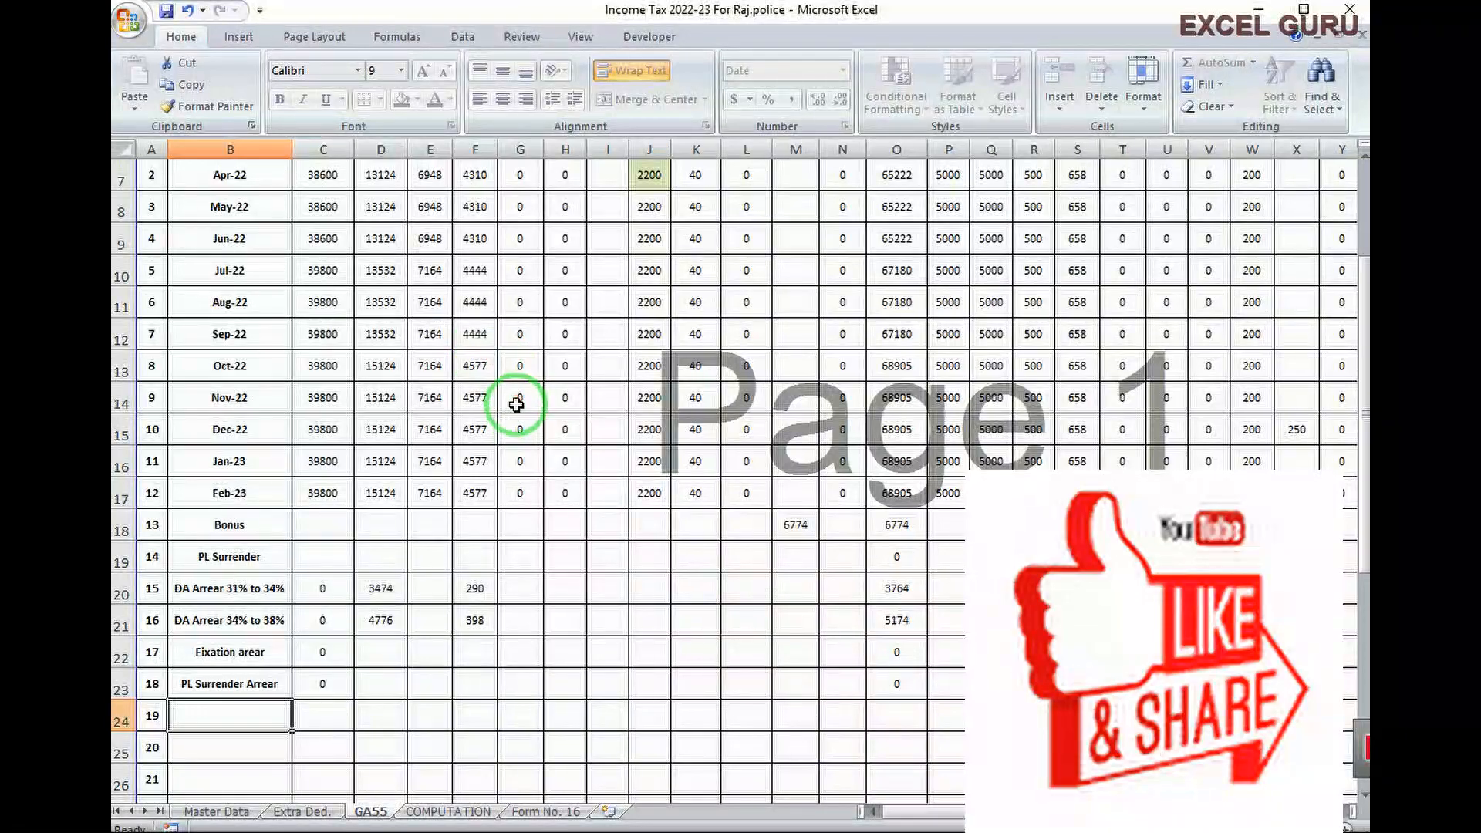
{"action": "scroll", "coordinate": [516, 404], "scroll_direction": "down", "scroll_amount": 2}
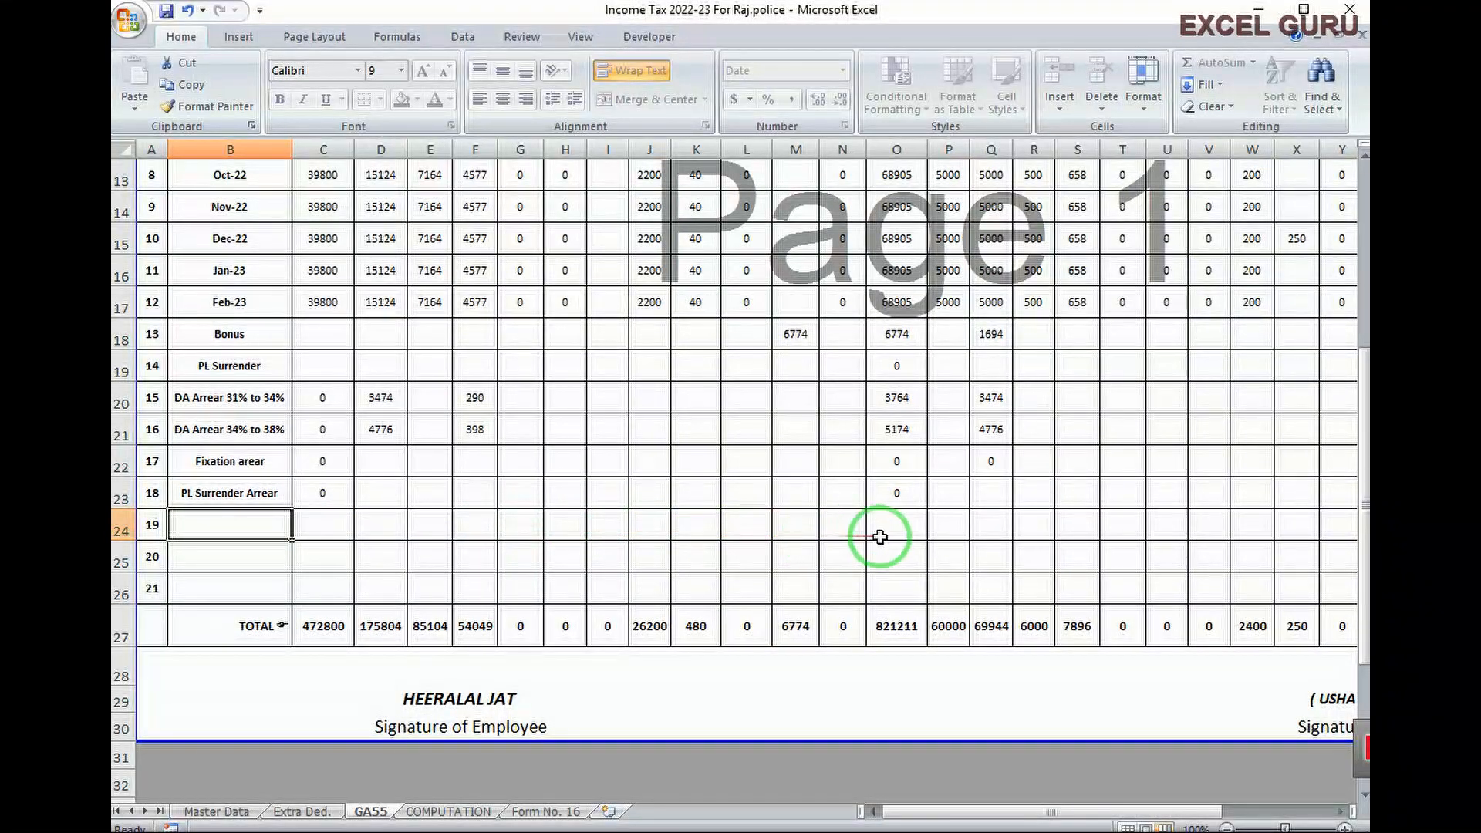
{"action": "scroll", "coordinate": [695, 494], "scroll_direction": "up", "scroll_amount": 4}
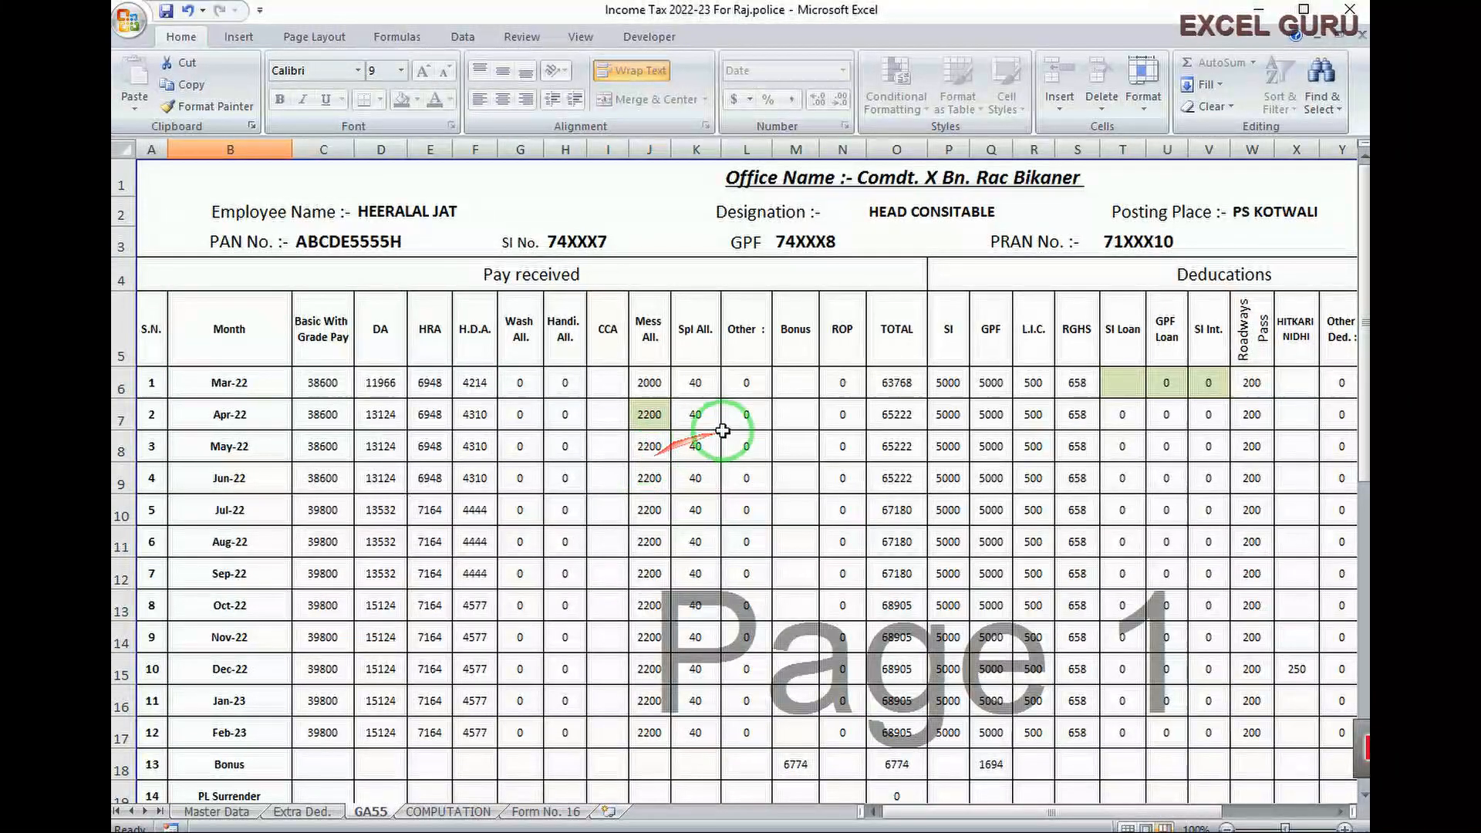
Step: Open the COMPUTATION sheet and look over its income and deduction calculation
{"action": "left_click", "coordinate": [450, 812]}
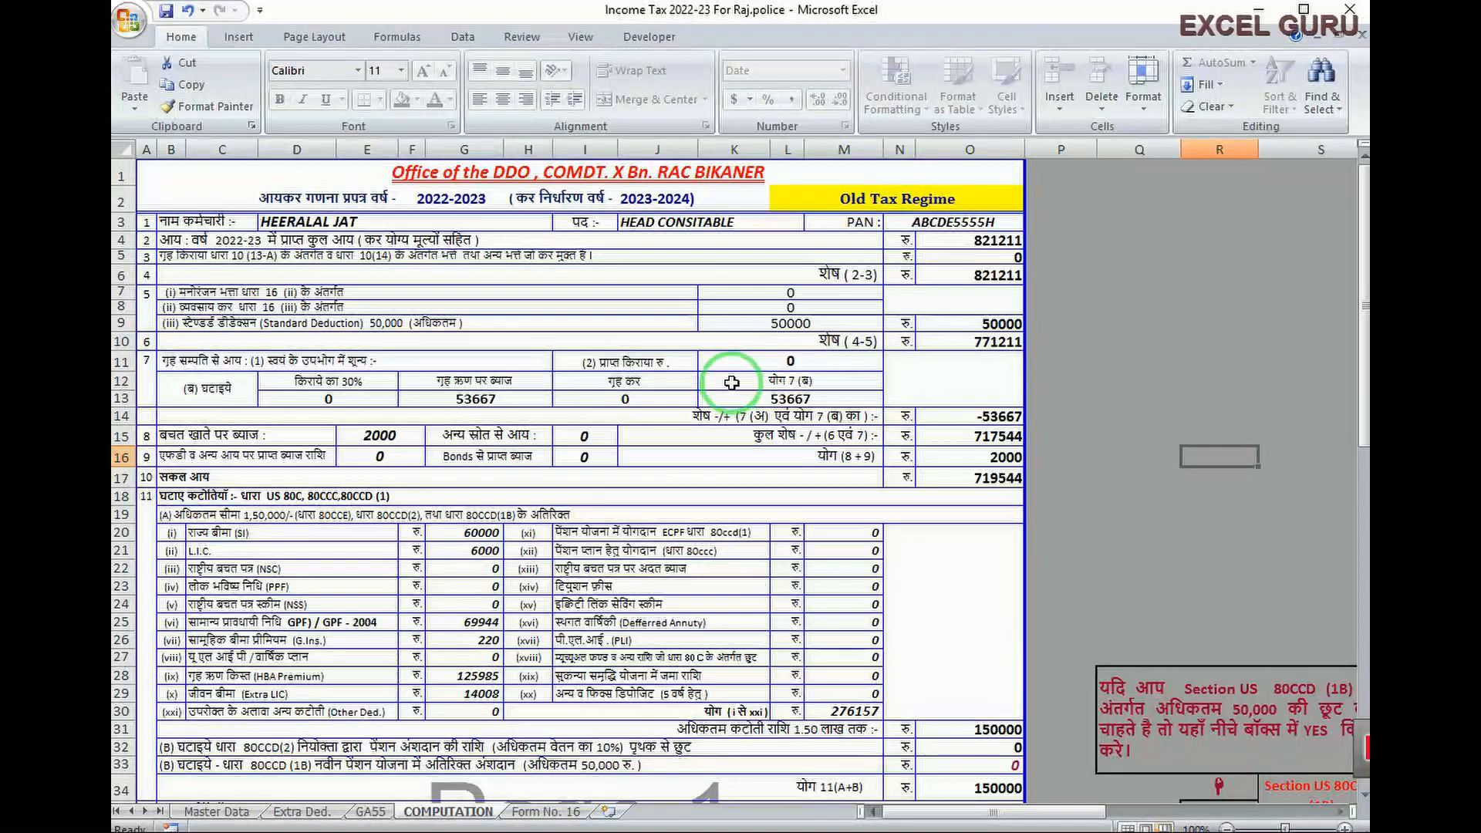
{"action": "left_click_drag", "start_coordinate": [656, 423], "coordinate": [936, 173]}
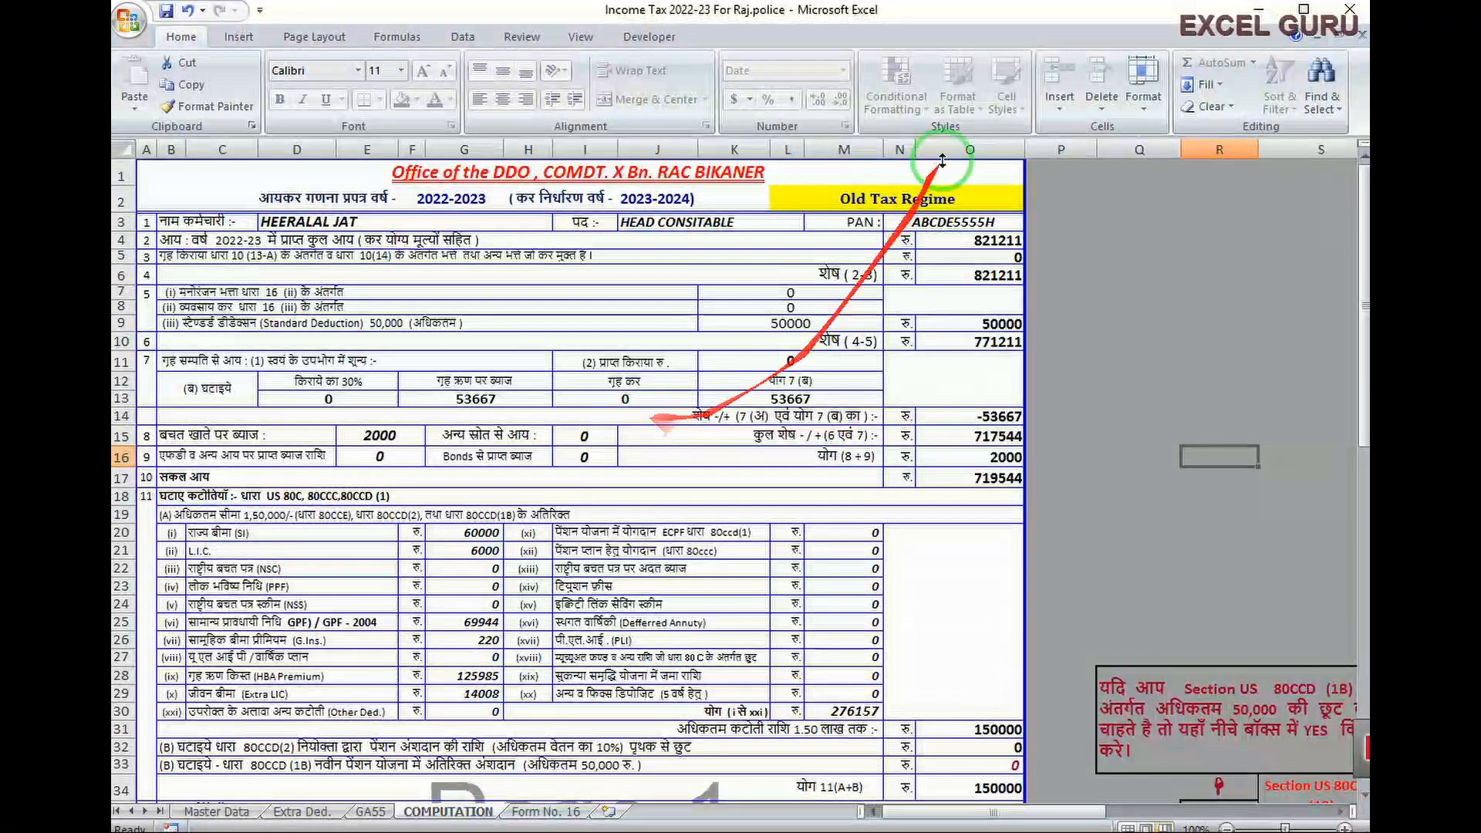
Step: Set the tax regime to New Tax Regime and examine the recalculated deductions and Income Tax Payable
{"action": "left_click", "coordinate": [932, 200]}
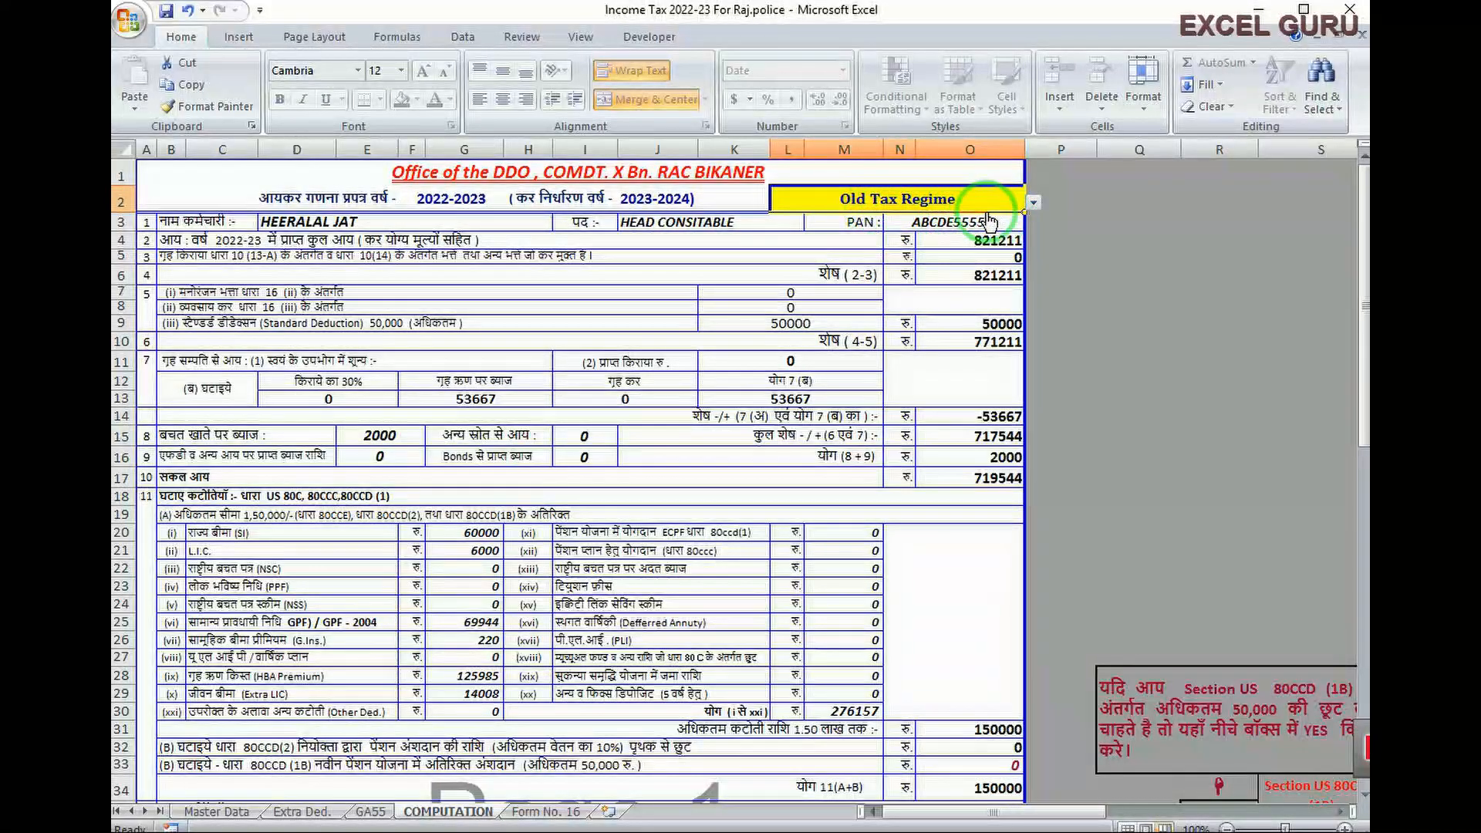
{"action": "left_click", "coordinate": [1033, 204]}
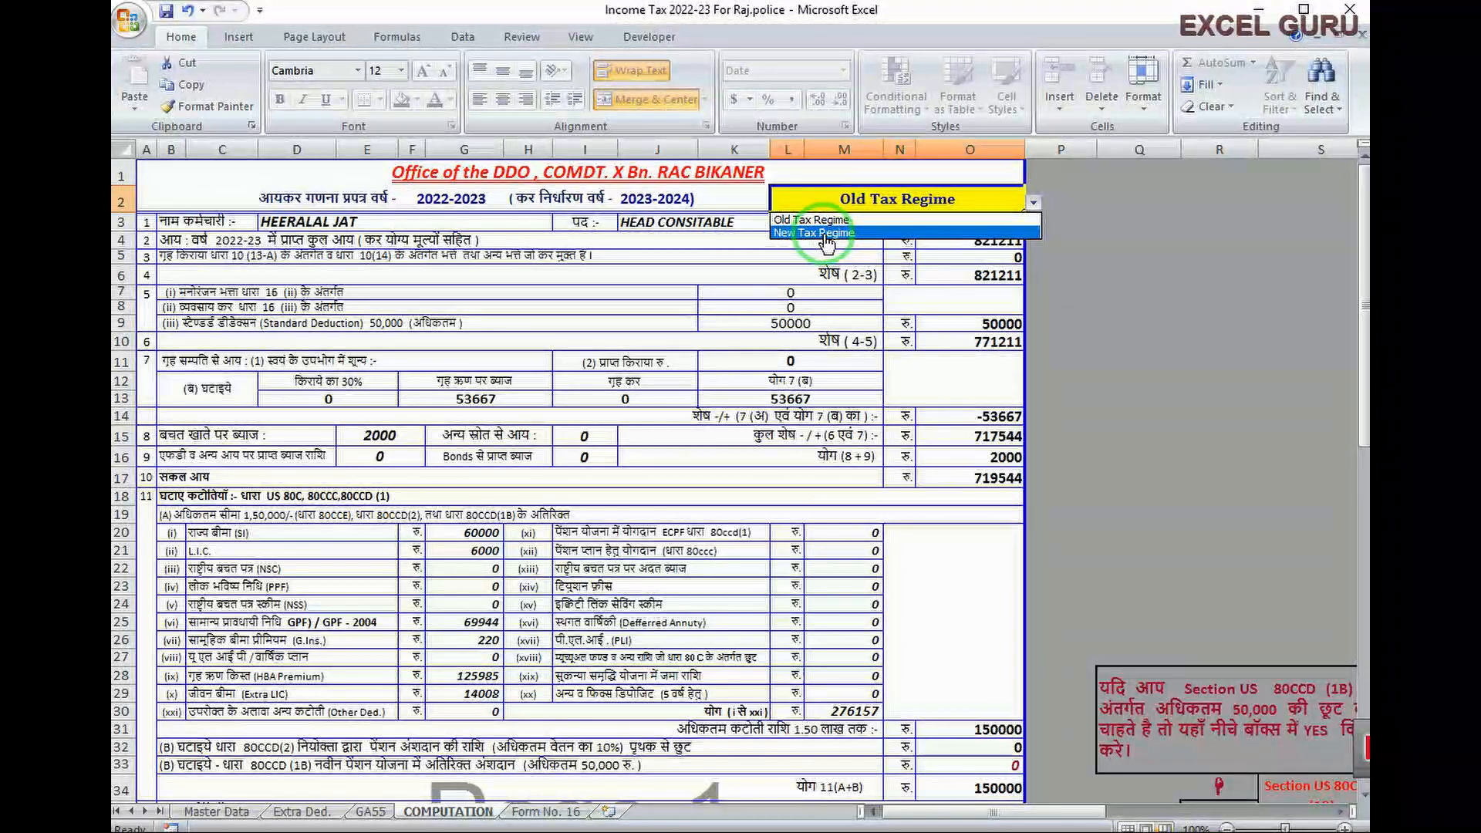
{"action": "left_click", "coordinate": [826, 233]}
{"action": "scroll", "coordinate": [764, 363], "scroll_direction": "down", "scroll_amount": 3}
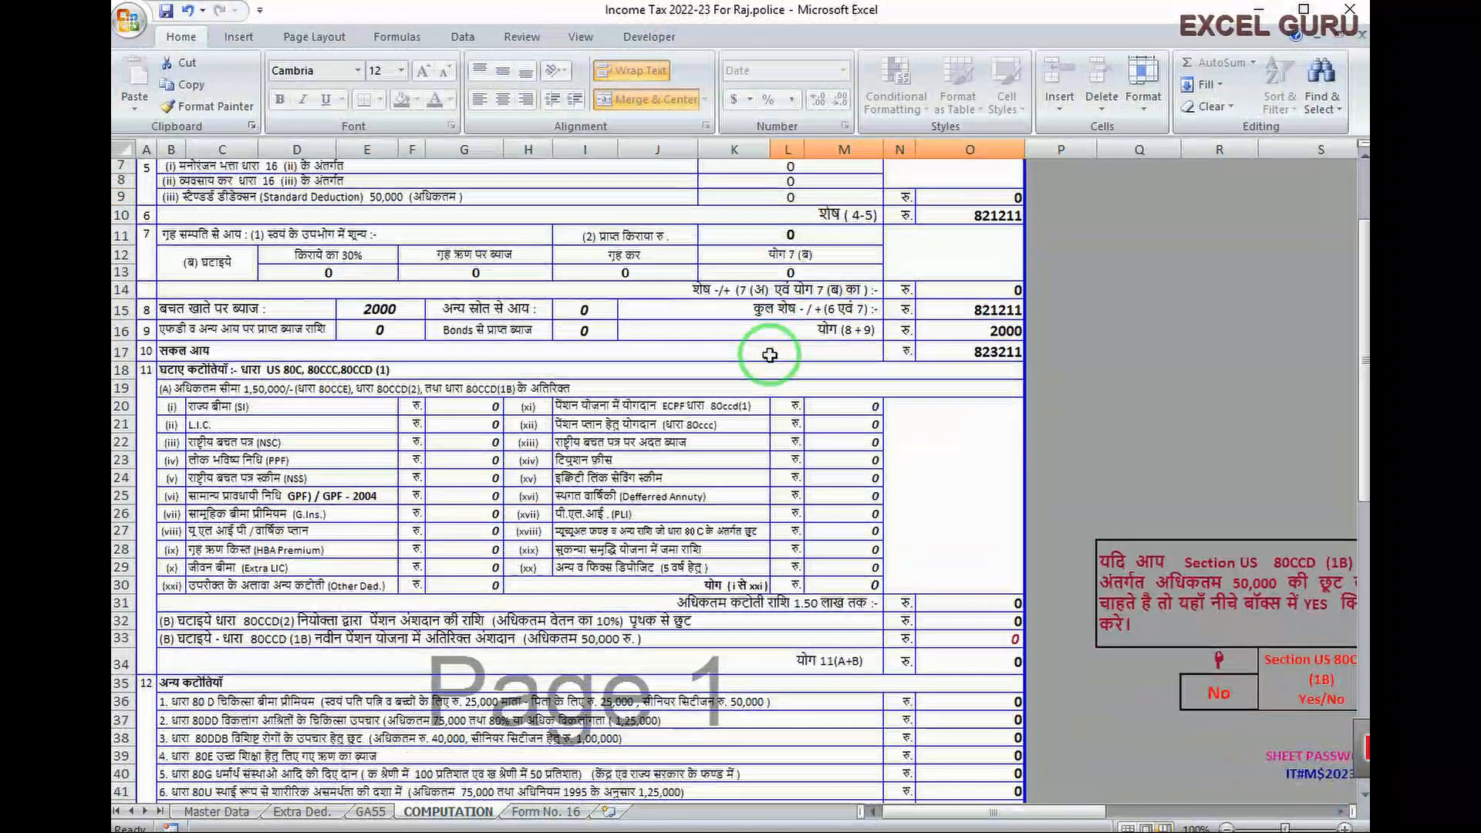
{"action": "scroll", "coordinate": [759, 388], "scroll_direction": "down", "scroll_amount": 11}
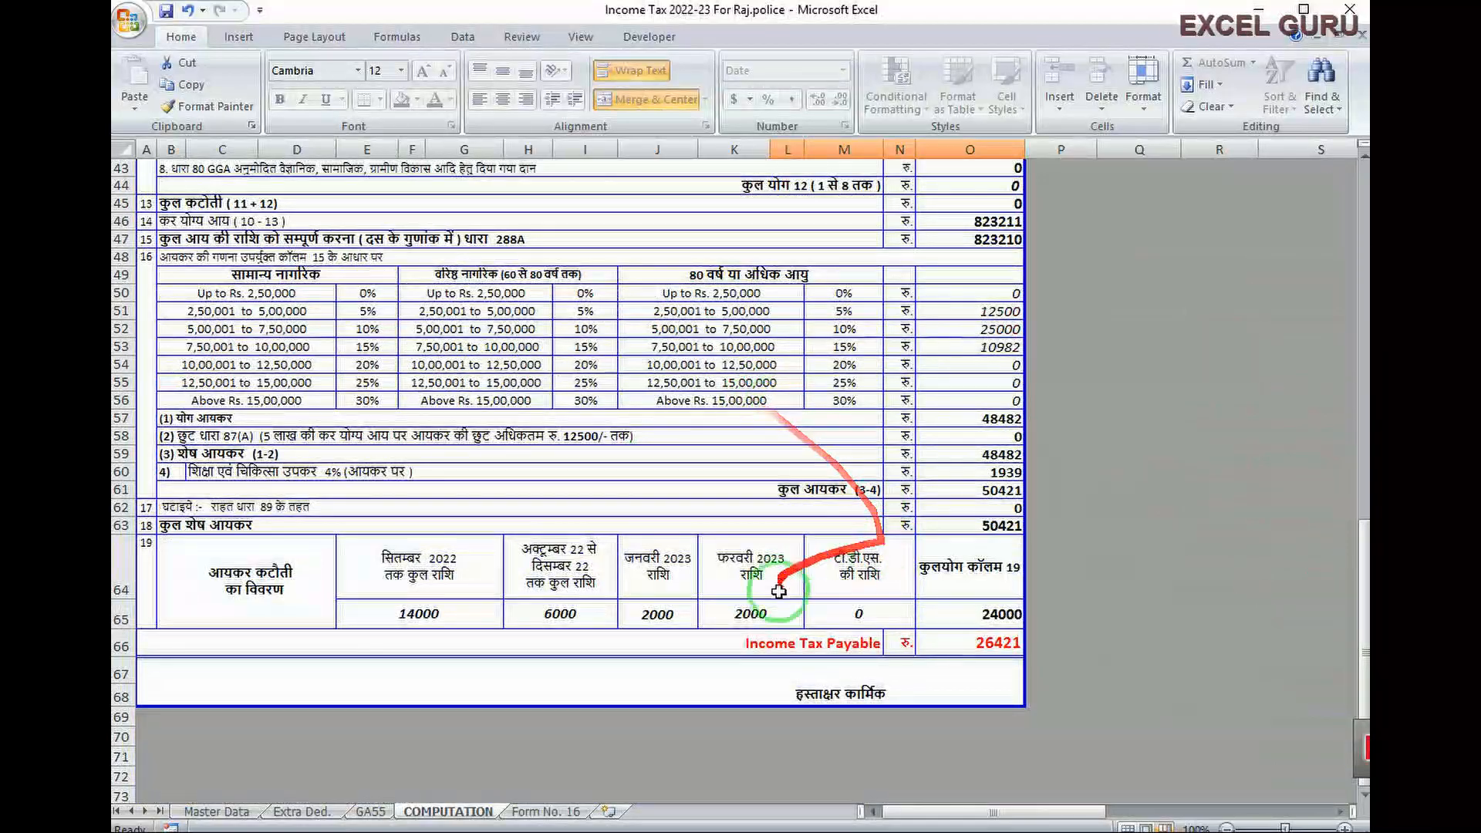
{"action": "scroll", "coordinate": [841, 411], "scroll_direction": "up", "scroll_amount": 14}
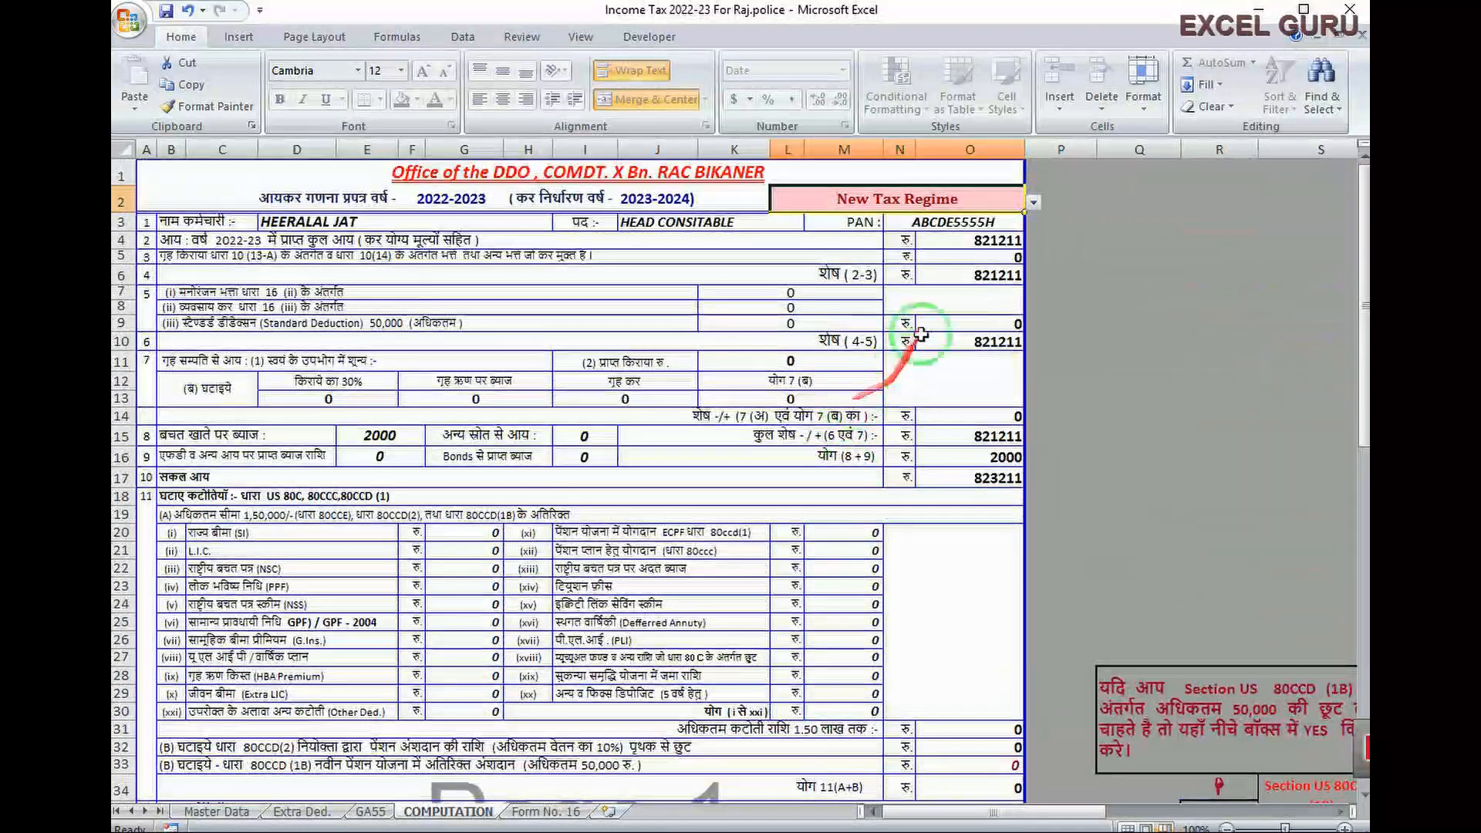
Step: Set the tax regime to Old Tax Regime and examine the recalculated 80C and other deductions
{"action": "left_click", "coordinate": [1033, 202]}
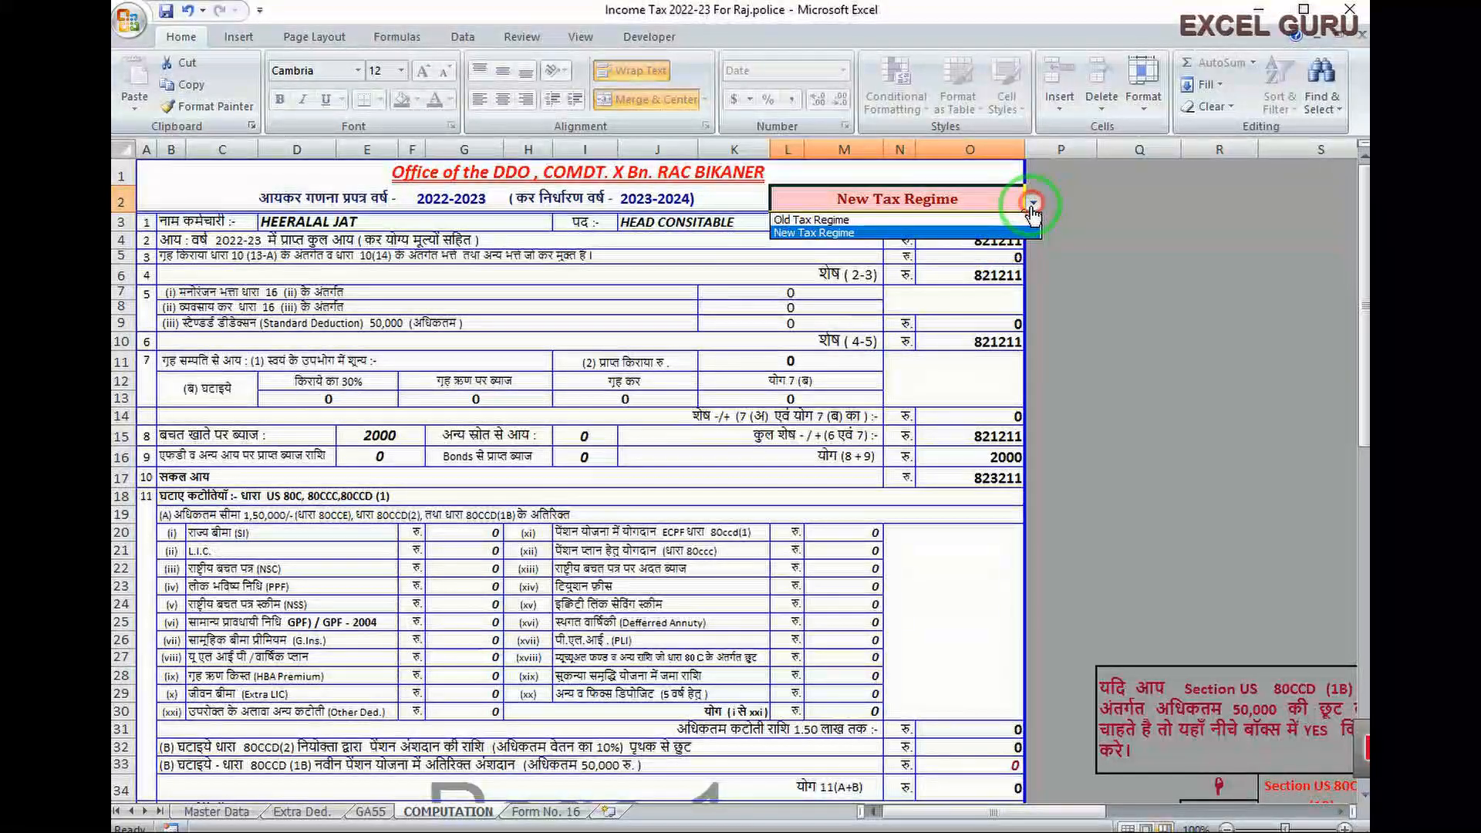
{"action": "left_click", "coordinate": [814, 222]}
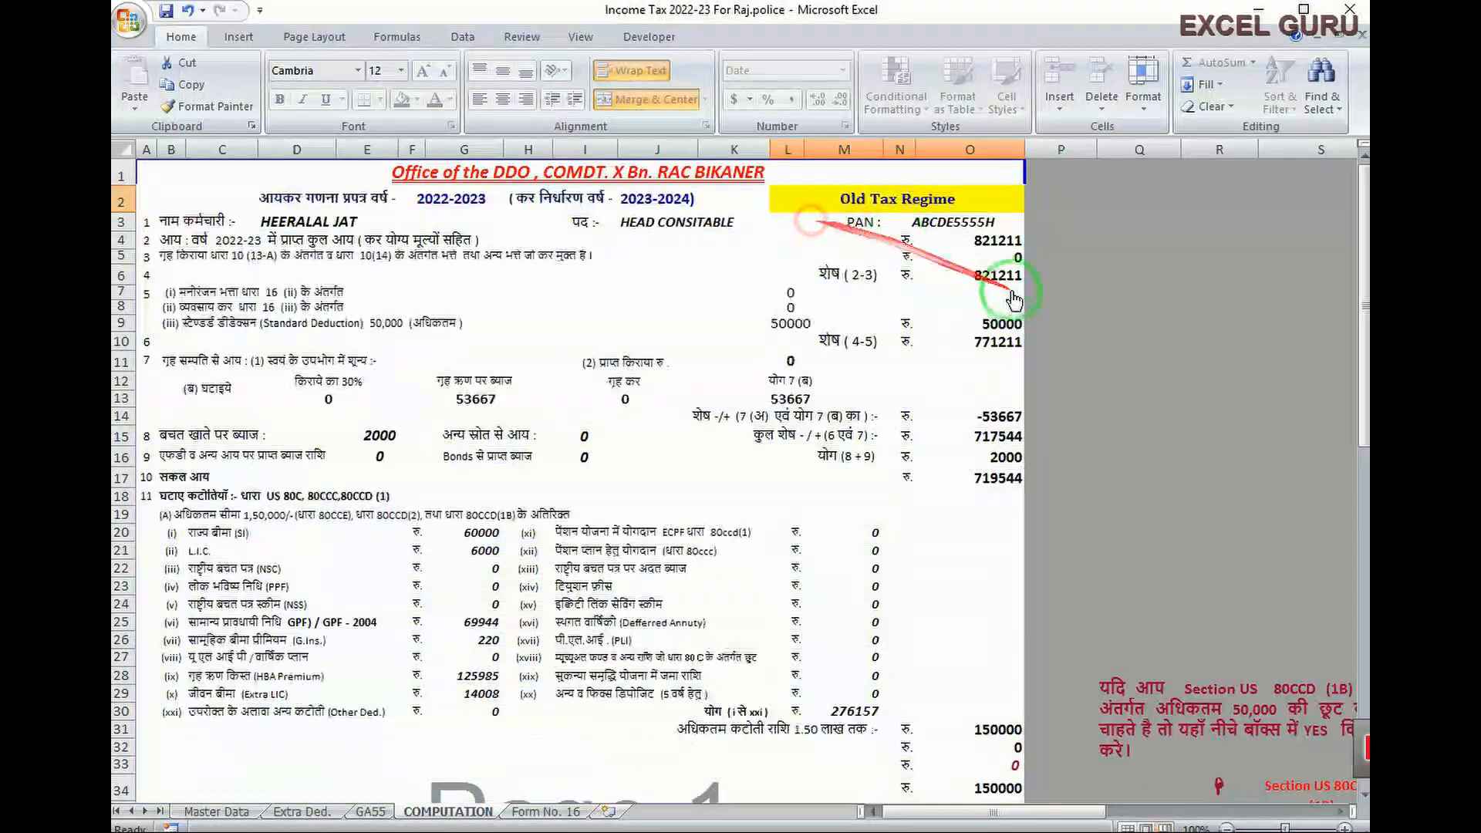
{"action": "scroll", "coordinate": [845, 347], "scroll_direction": "down", "scroll_amount": 16}
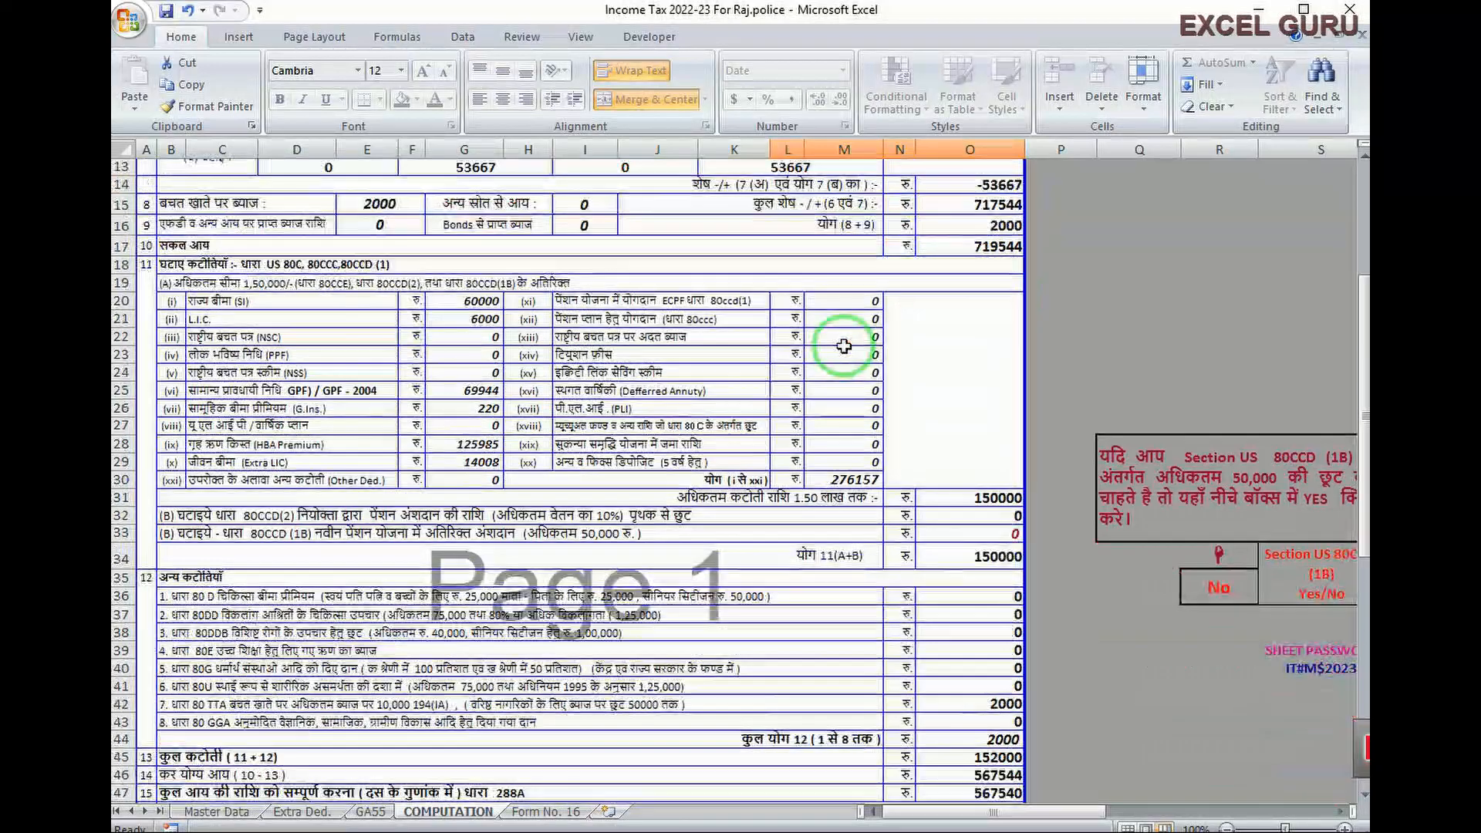
{"action": "scroll", "coordinate": [927, 452], "scroll_direction": "up", "scroll_amount": 16}
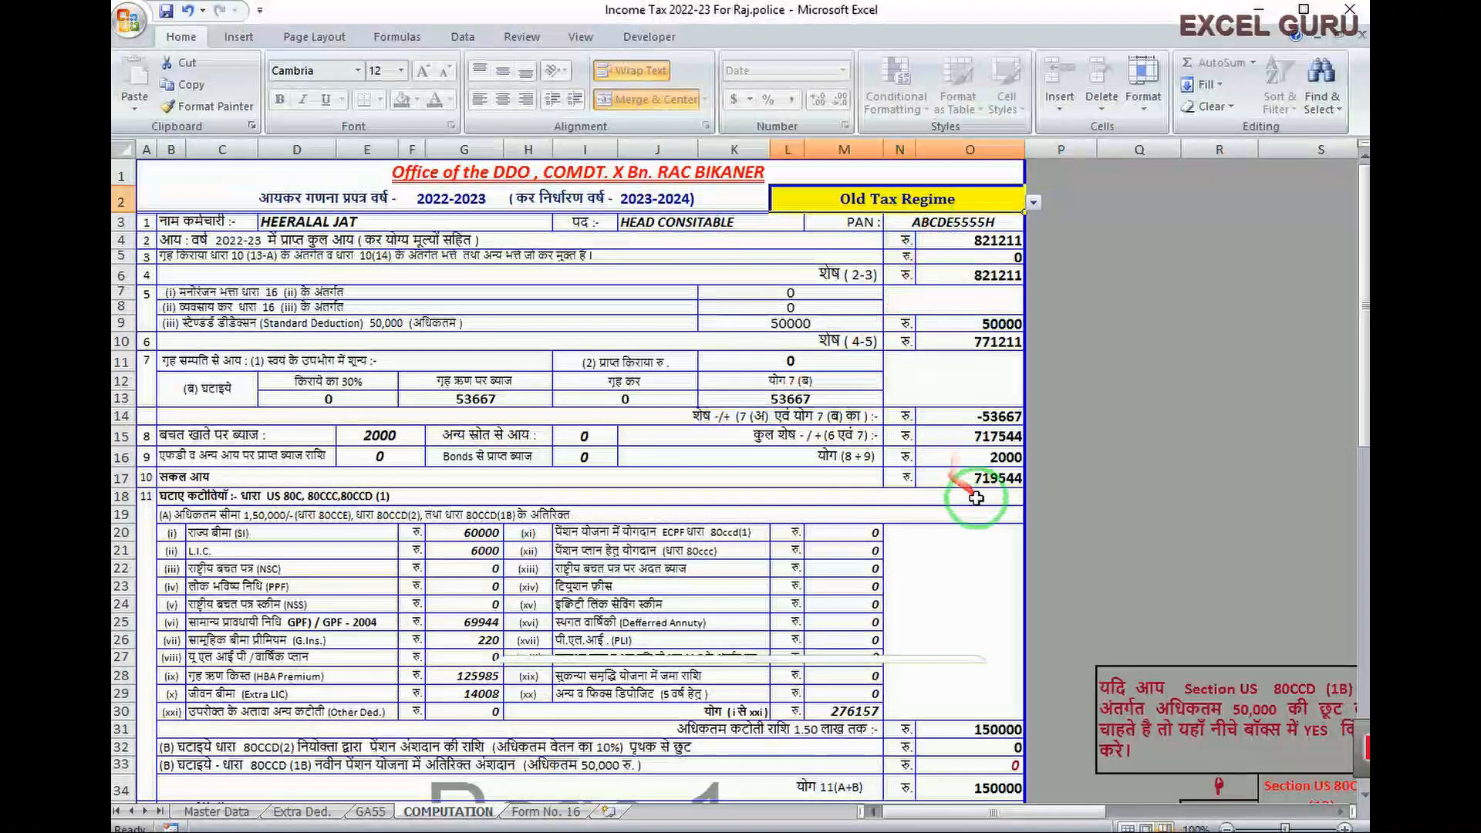
{"action": "scroll", "coordinate": [972, 494], "scroll_direction": "down", "scroll_amount": 3}
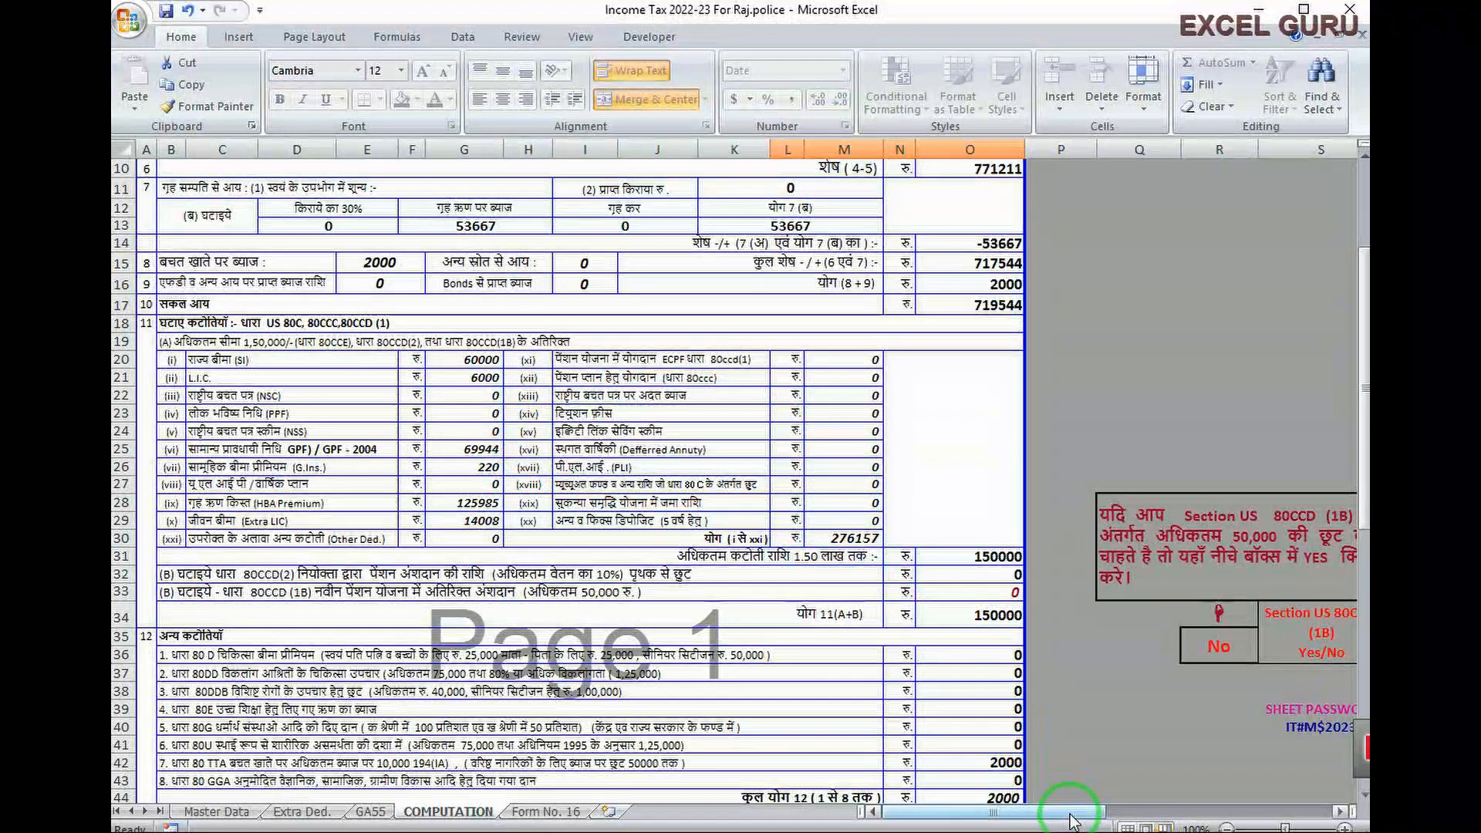
Step: Examine the Section 80CCD (1B) Yes/No option and the 80C and other deduction rows on the COMPUTATION sheet
{"action": "left_click_drag", "start_coordinate": [1071, 815], "coordinate": [1114, 816]}
{"action": "scroll", "coordinate": [1156, 698], "scroll_direction": "down", "scroll_amount": 2}
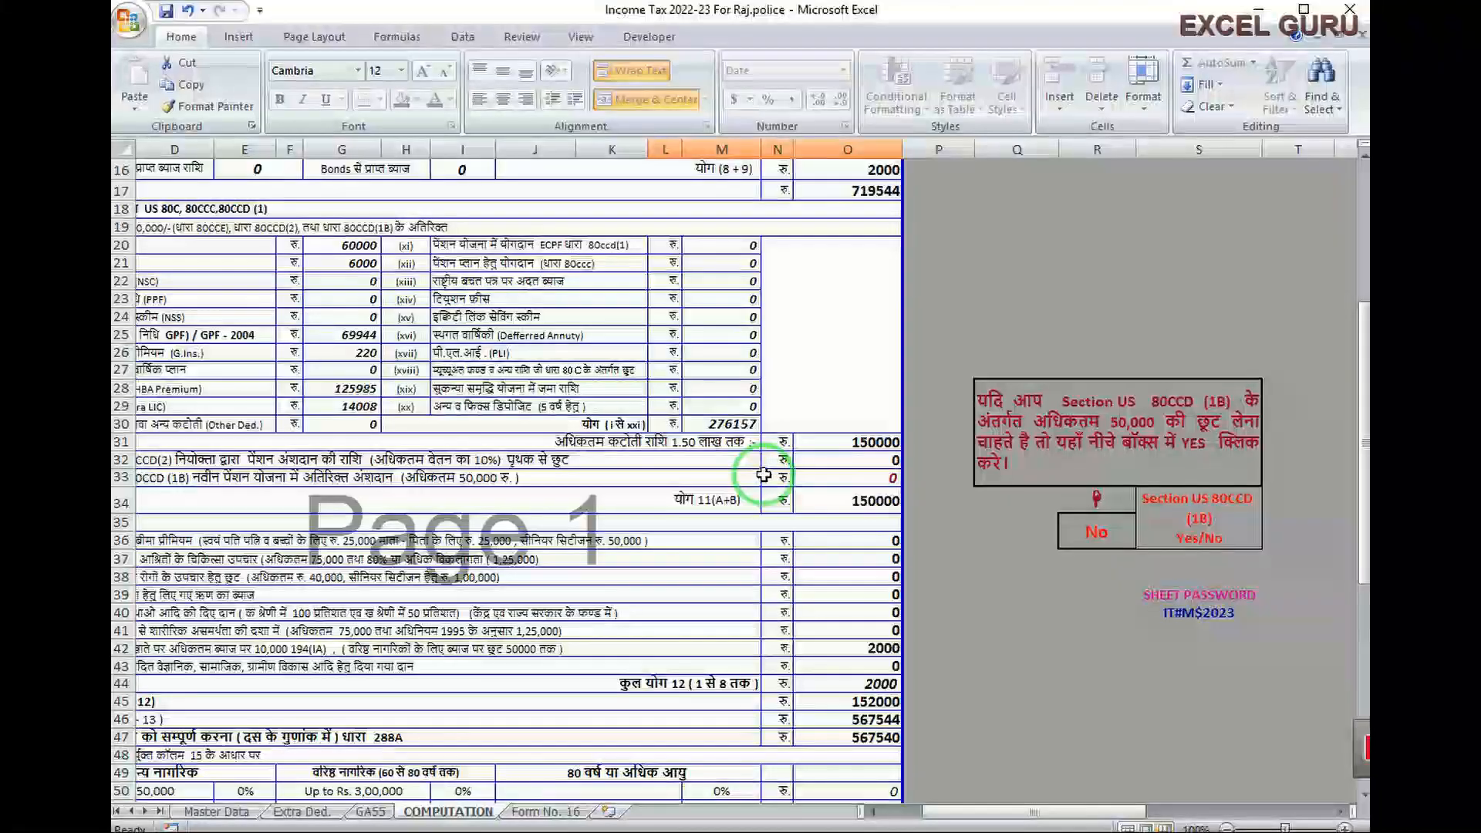
{"action": "scroll", "coordinate": [764, 474], "scroll_direction": "up", "scroll_amount": 4}
{"action": "scroll", "coordinate": [787, 592], "scroll_direction": "down", "scroll_amount": 3}
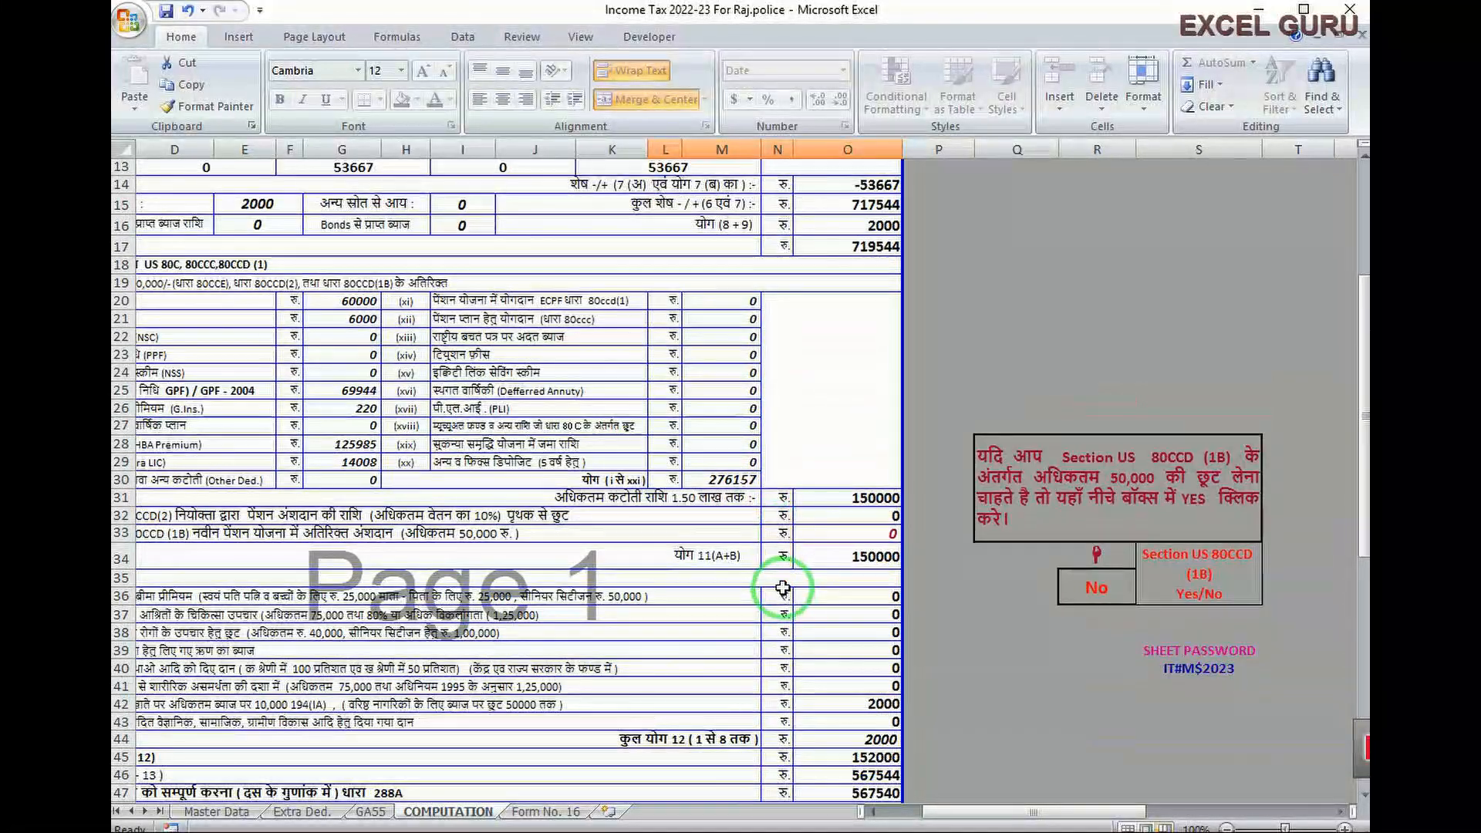
{"action": "scroll", "coordinate": [784, 594], "scroll_direction": "down", "scroll_amount": 2}
{"action": "scroll", "coordinate": [785, 517], "scroll_direction": "down", "scroll_amount": 1}
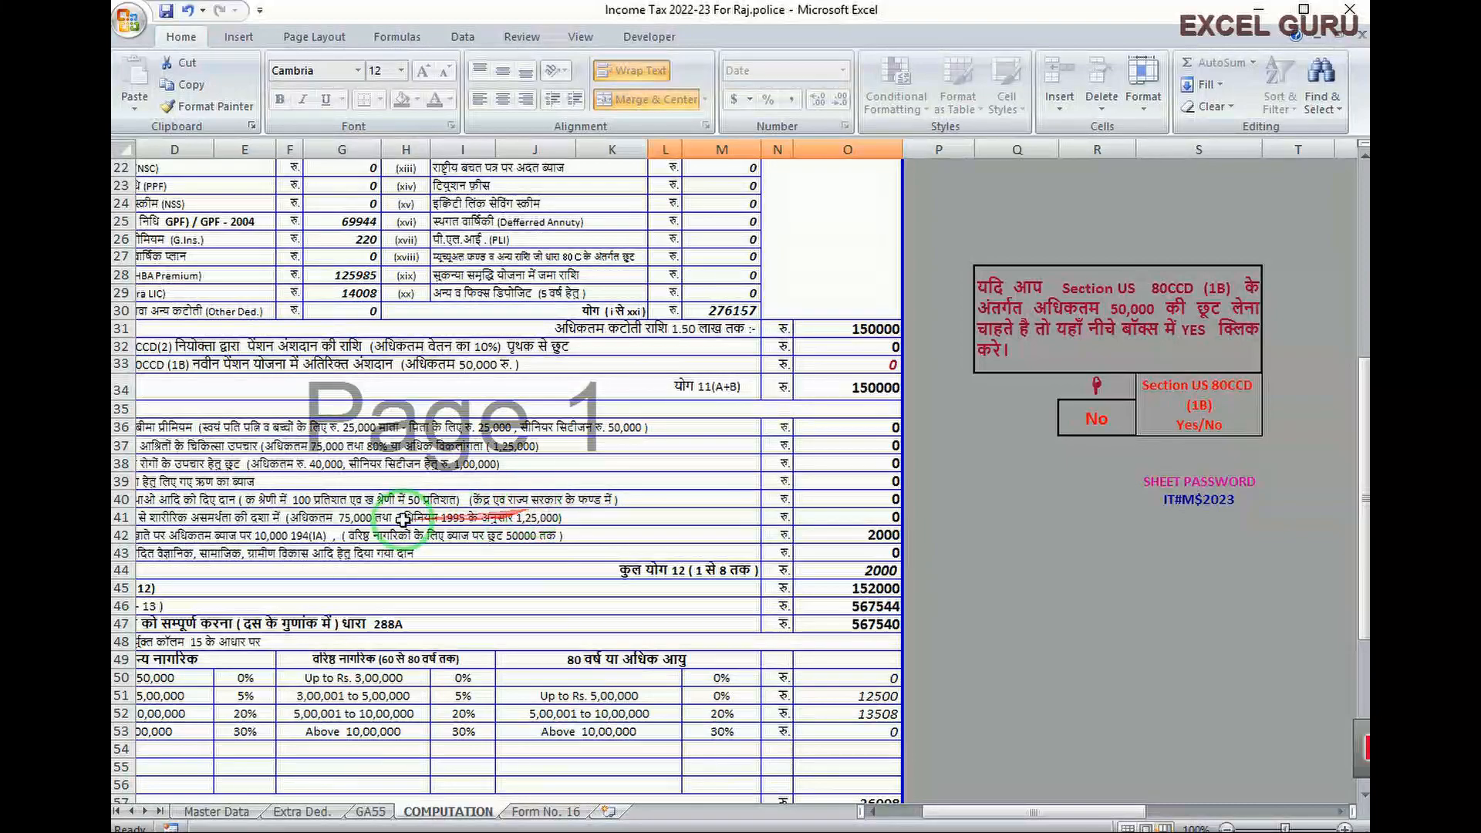
{"action": "left_click_drag", "start_coordinate": [970, 813], "coordinate": [959, 812]}
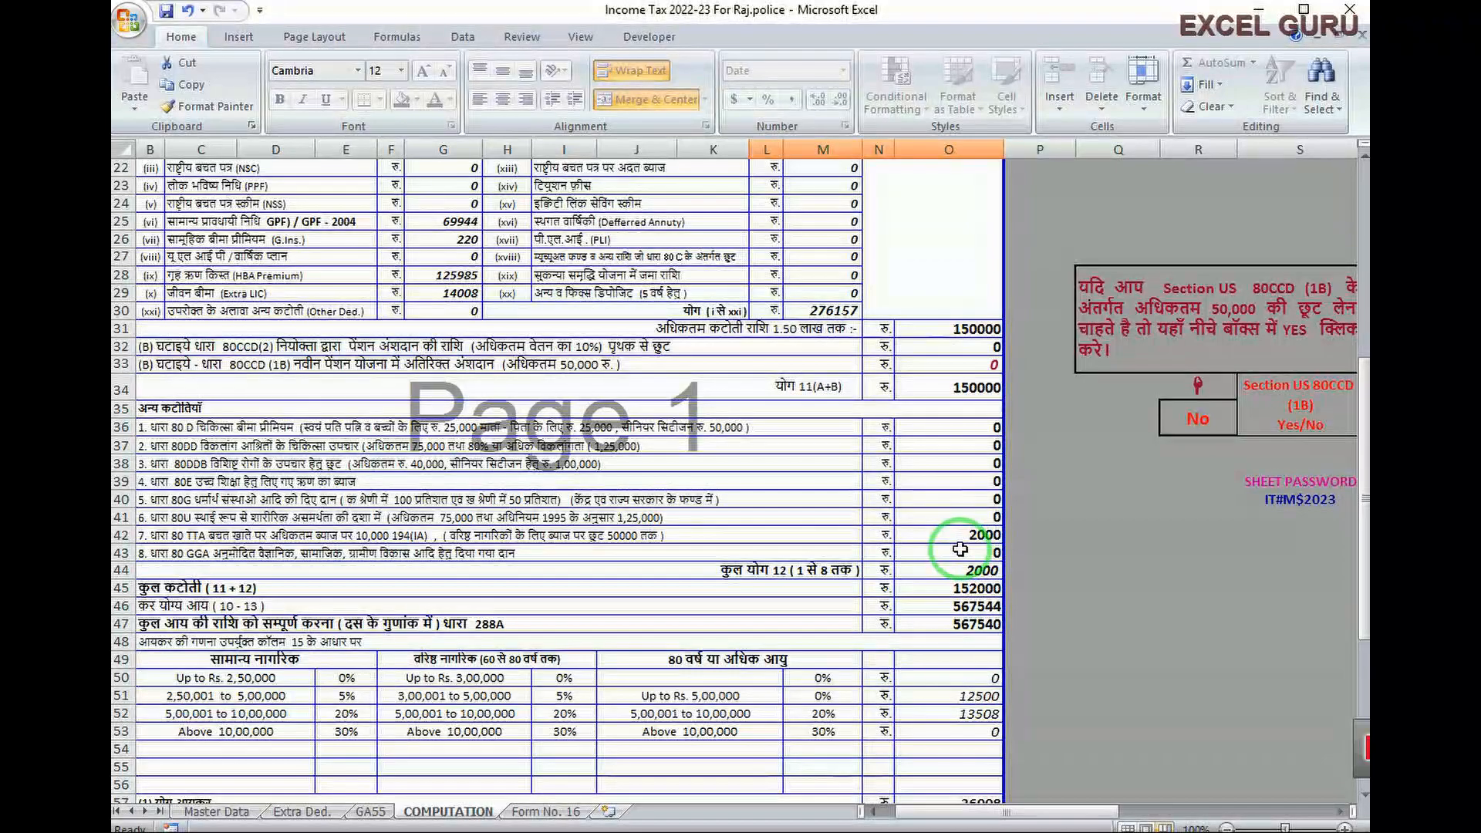
Step: Examine the taxable income, the slab-wise tax, the net tax and the Income Tax Payable rows of the computation
{"action": "scroll", "coordinate": [955, 542], "scroll_direction": "down", "scroll_amount": 2}
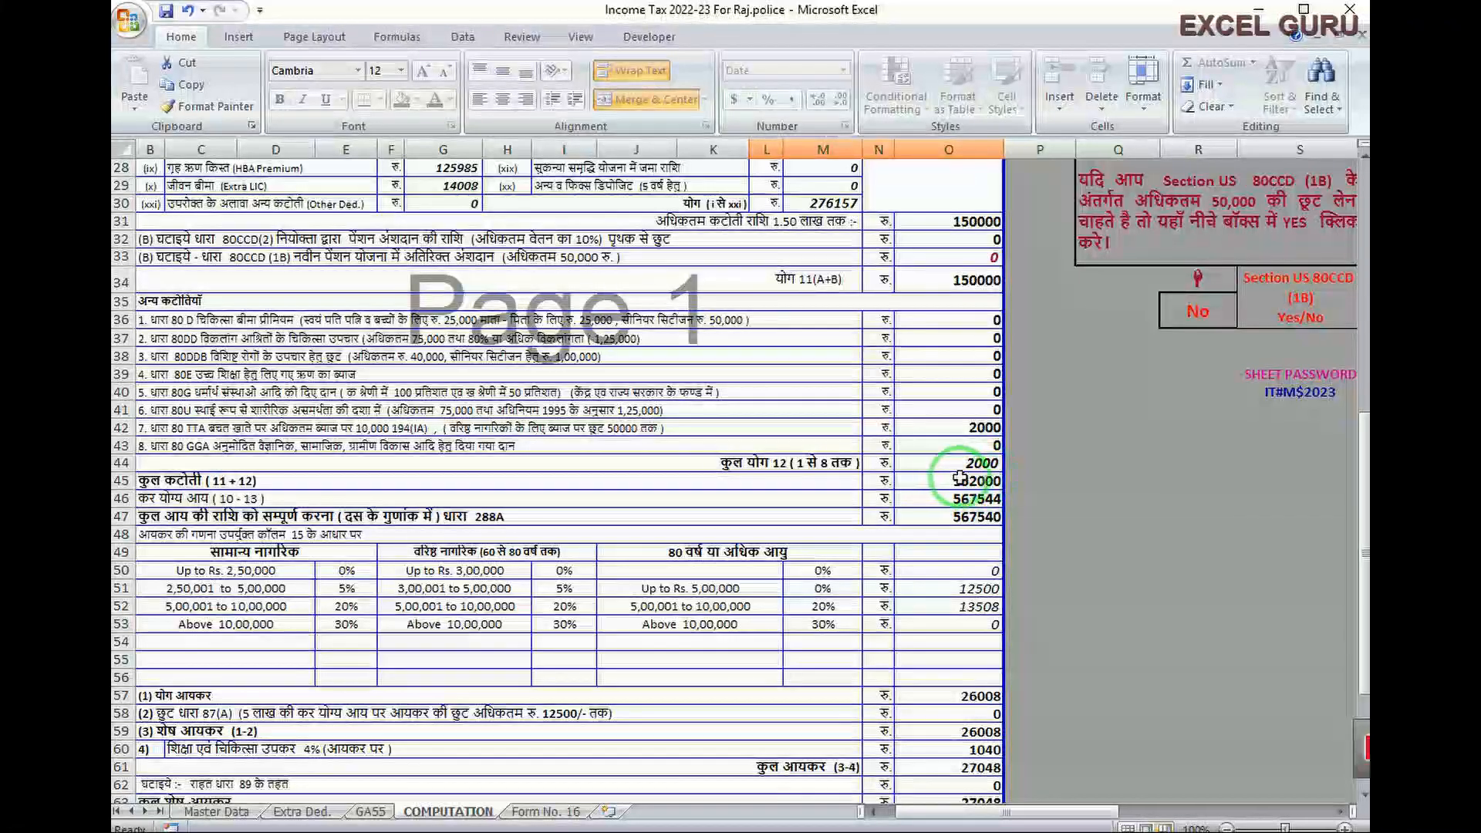
{"action": "left_click", "coordinate": [955, 499]}
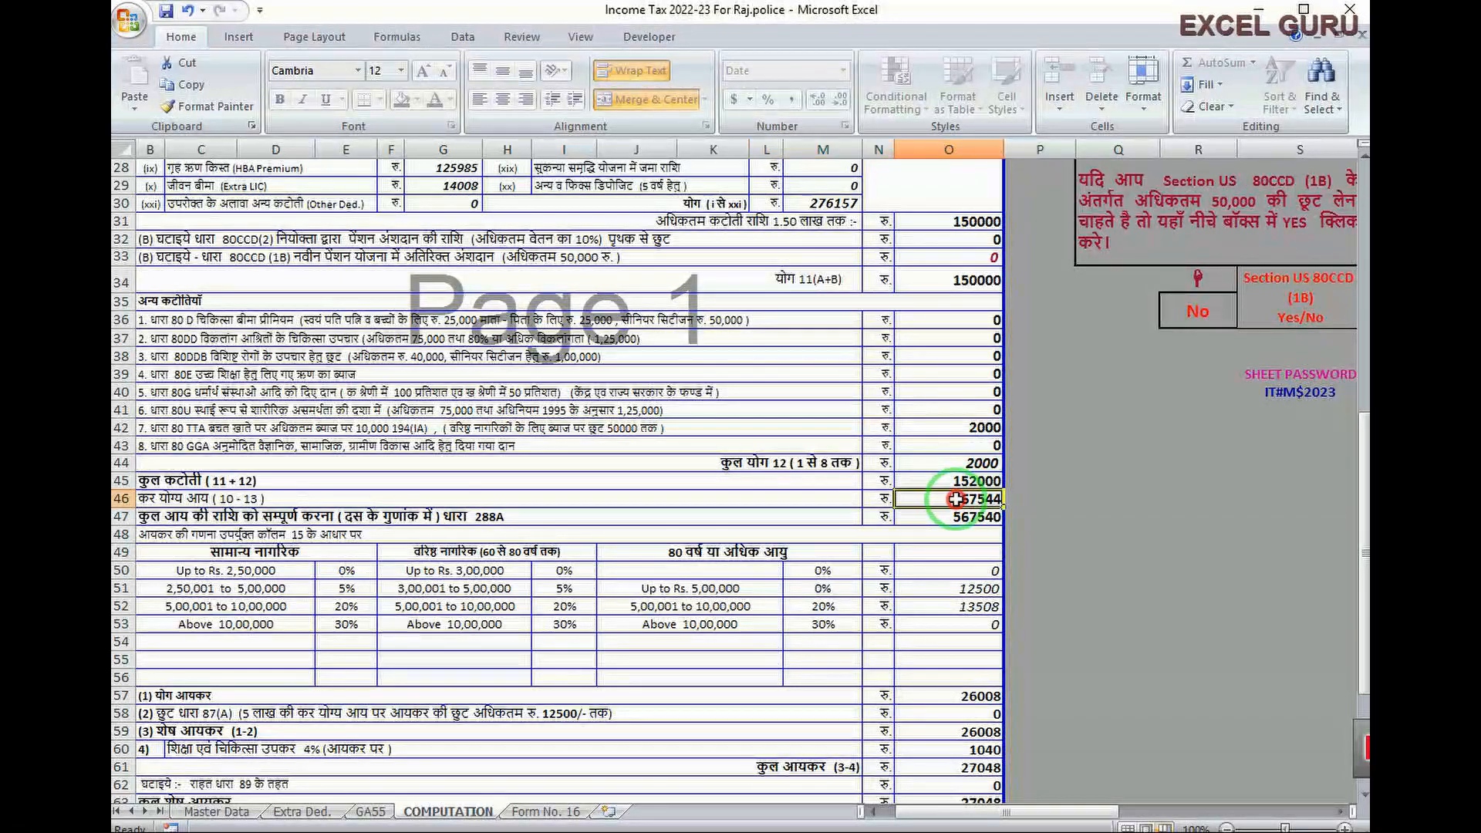
{"action": "left_click", "coordinate": [918, 516]}
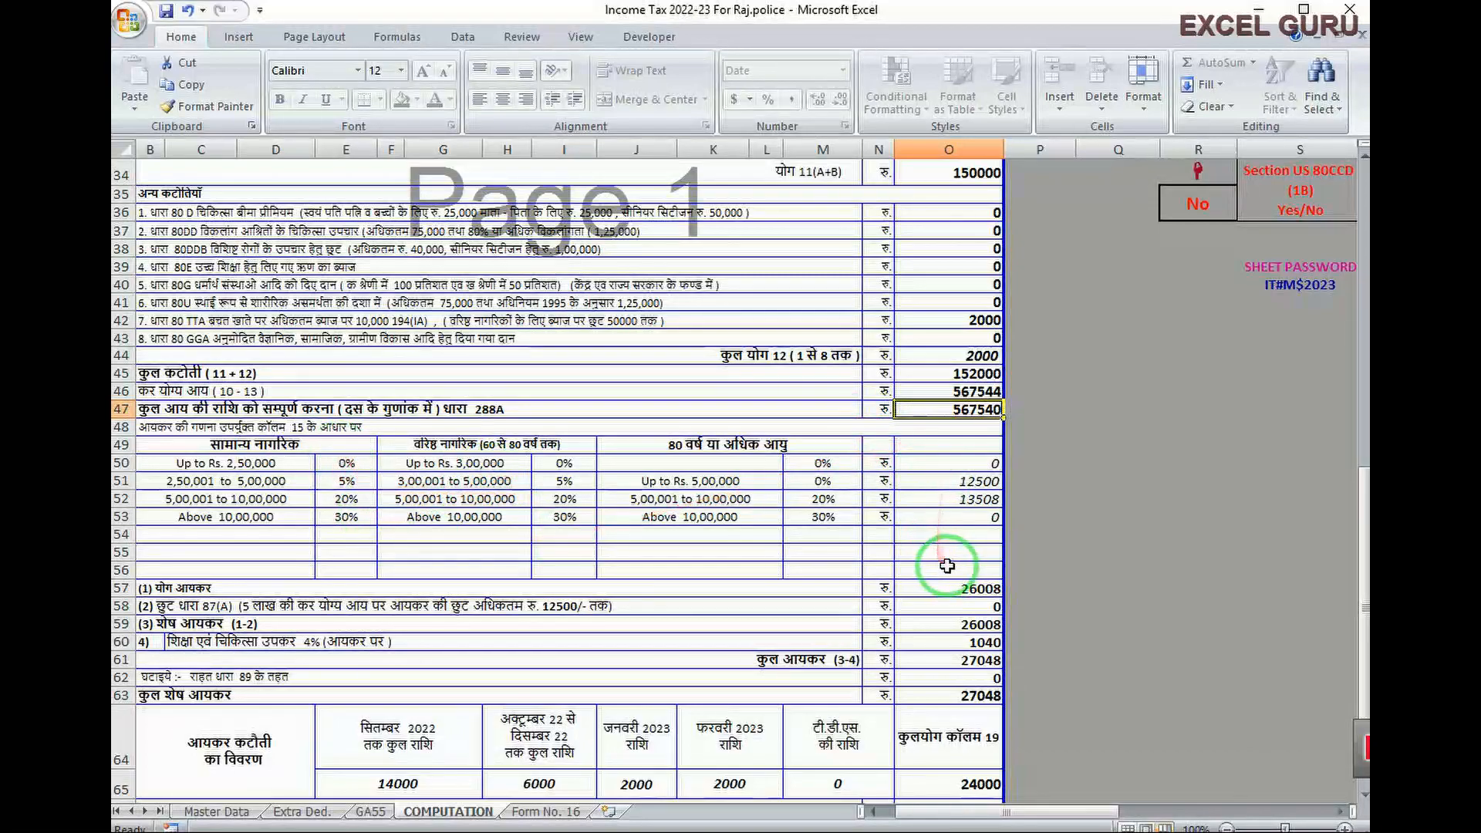
{"action": "scroll", "coordinate": [810, 587], "scroll_direction": "down", "scroll_amount": 2}
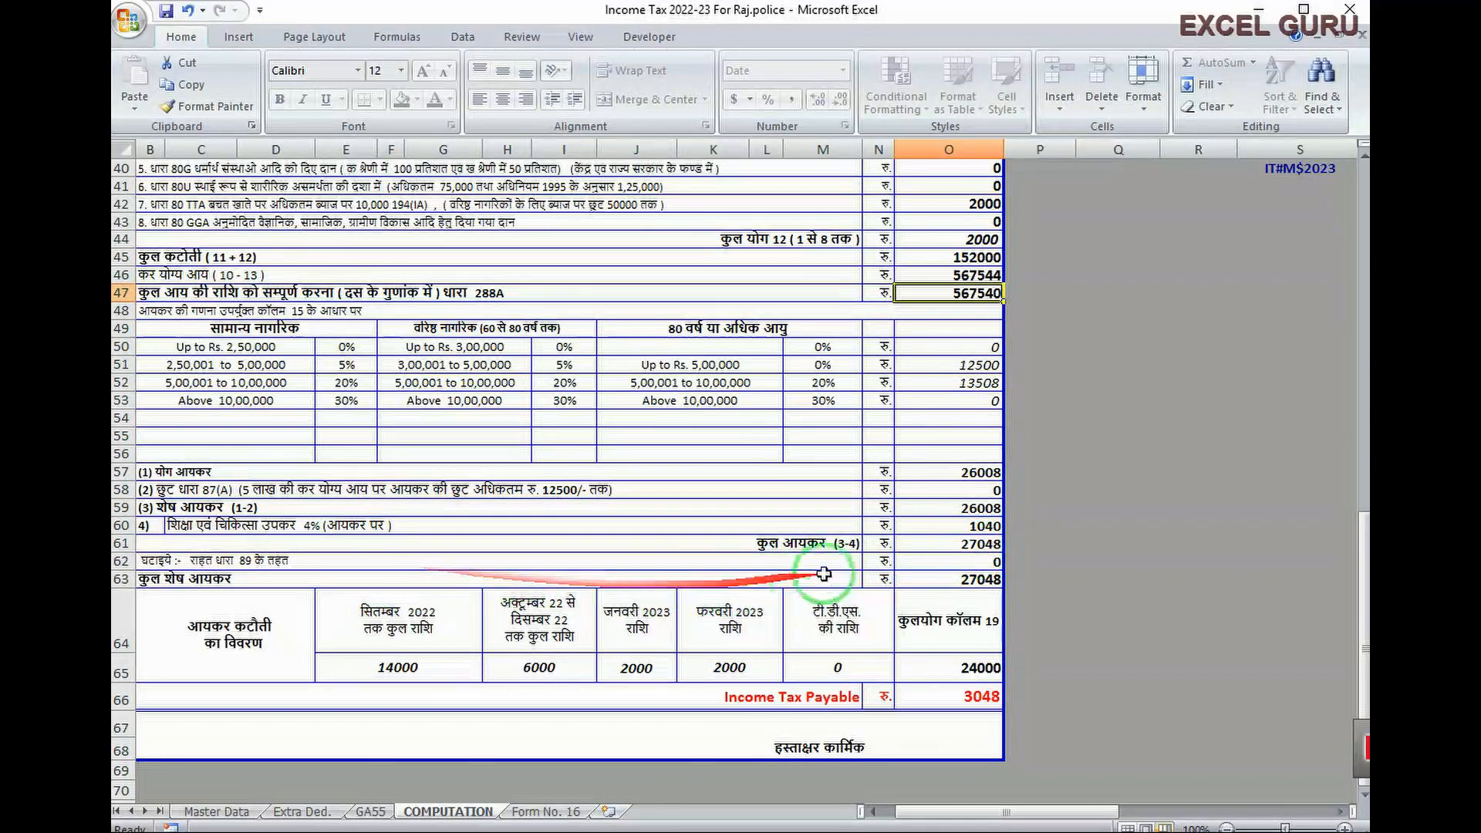
{"action": "left_click", "coordinate": [955, 581]}
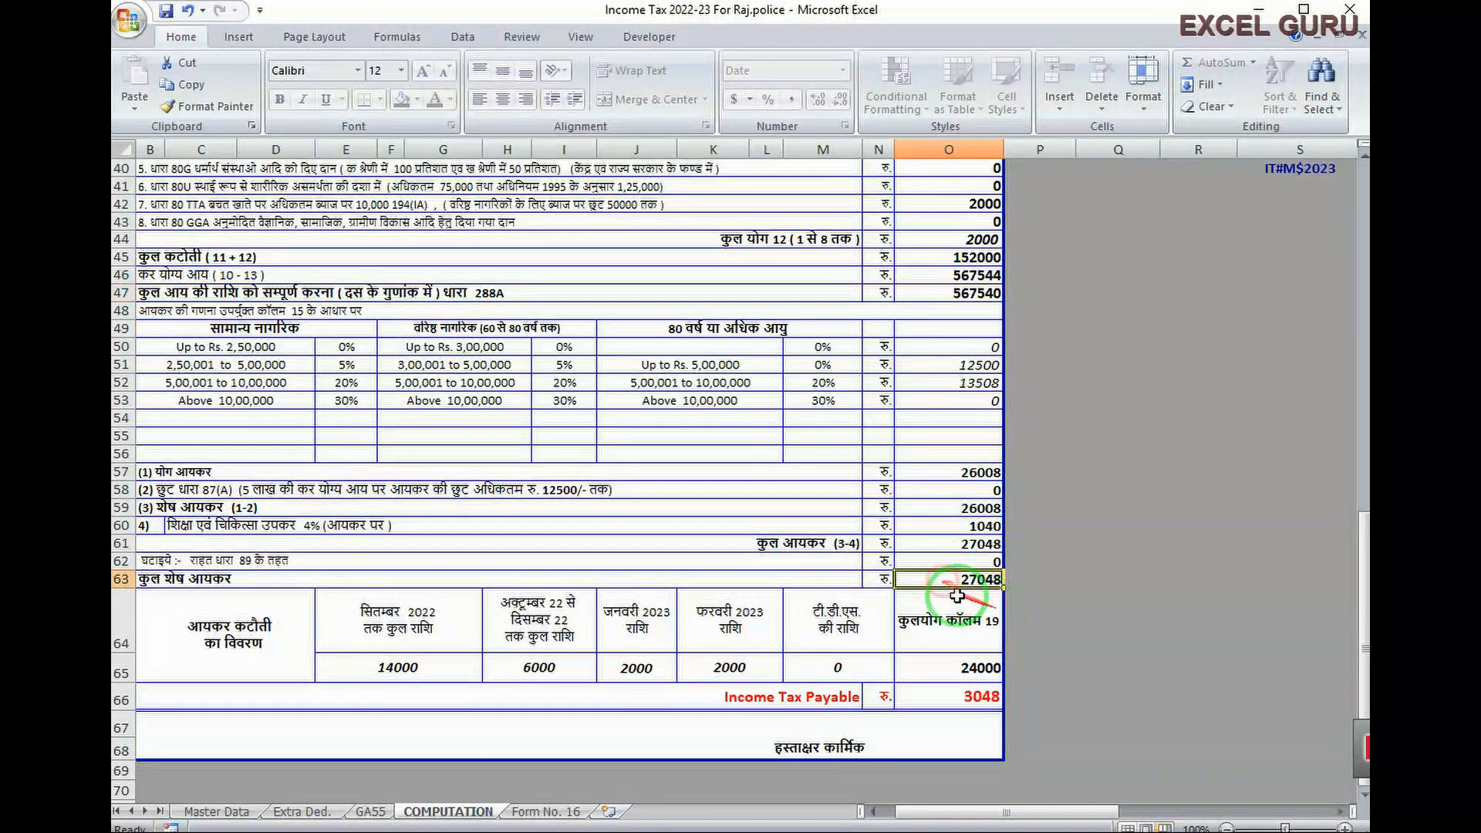
{"action": "scroll", "coordinate": [947, 592], "scroll_direction": "down", "scroll_amount": 1}
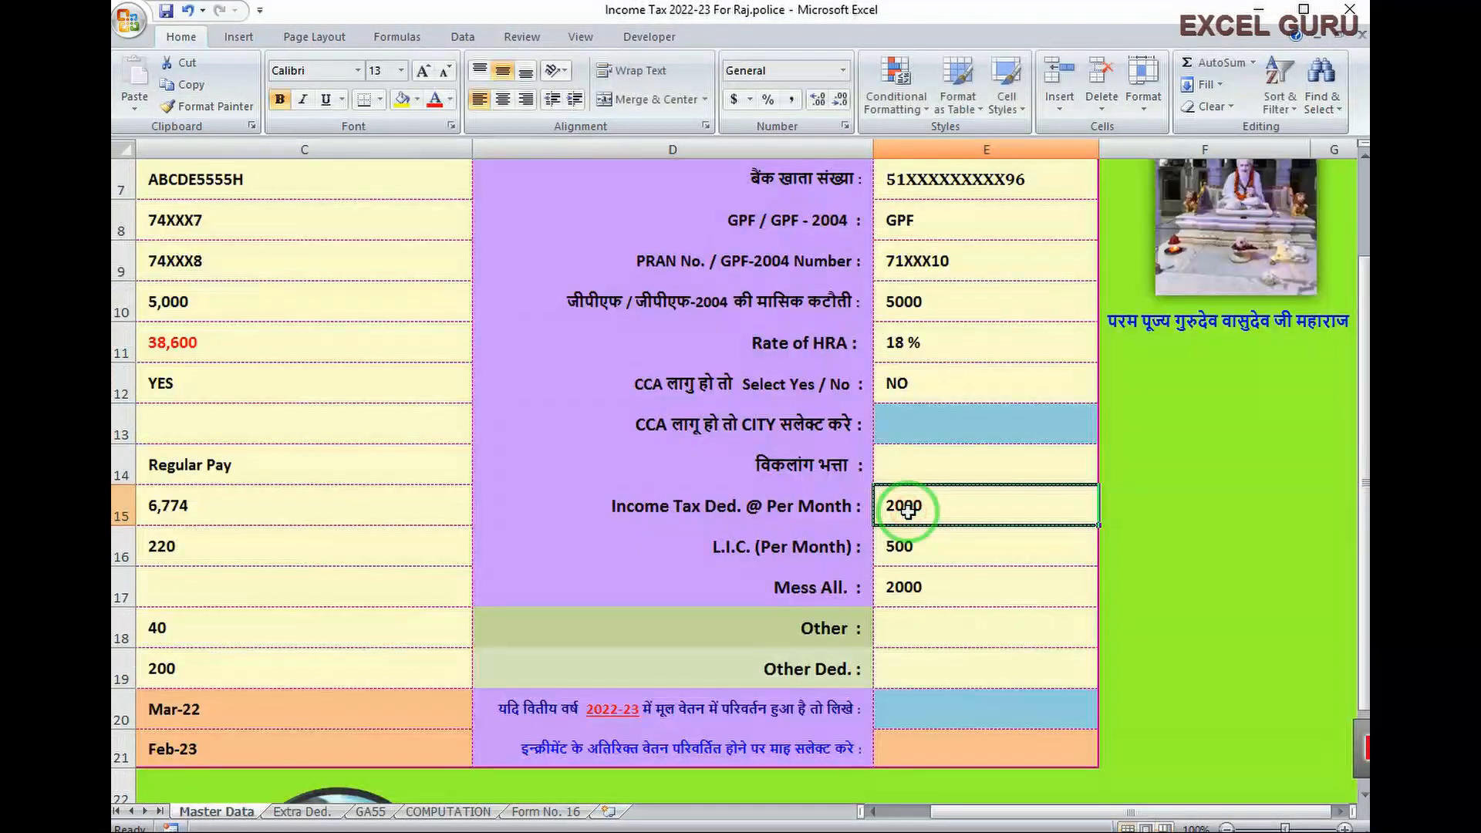
Step: Set Income Tax Ded. @ Per Month to 3000 in Master Data and check the tax balance on the COMPUTATION sheet
{"action": "type", "text": "3000"}
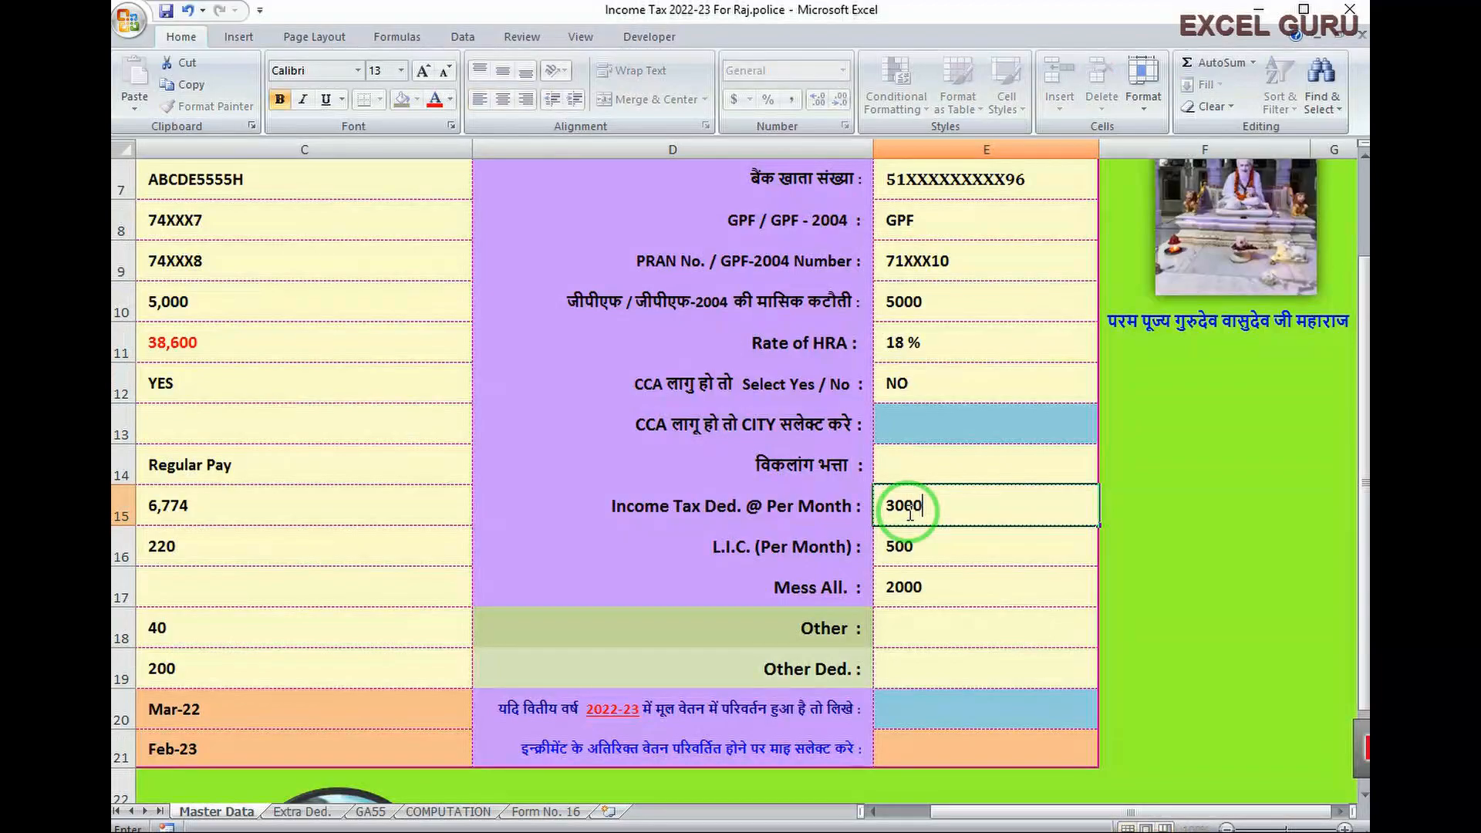
{"action": "left_click", "coordinate": [1062, 668]}
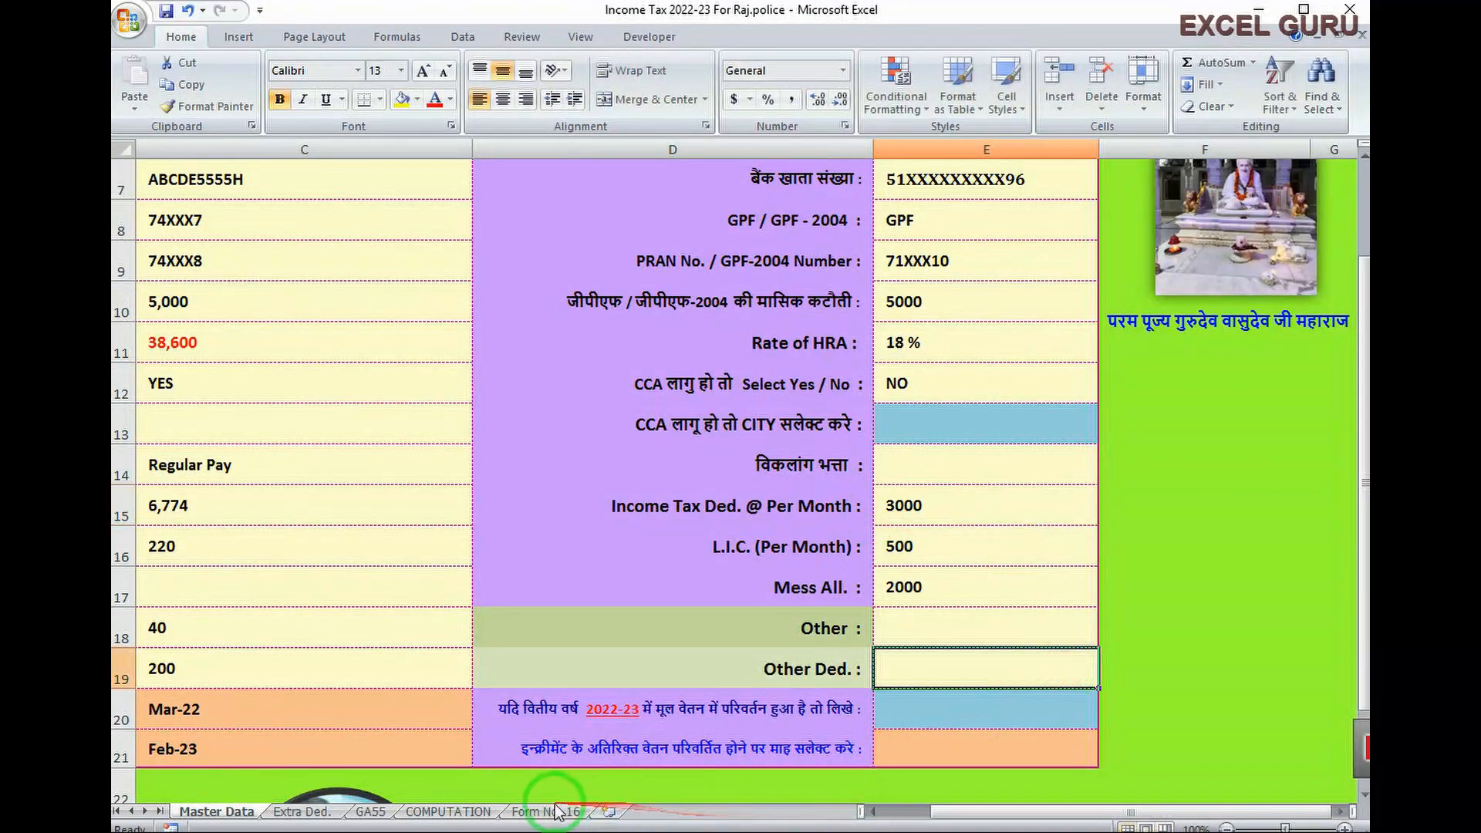
{"action": "left_click", "coordinate": [448, 812]}
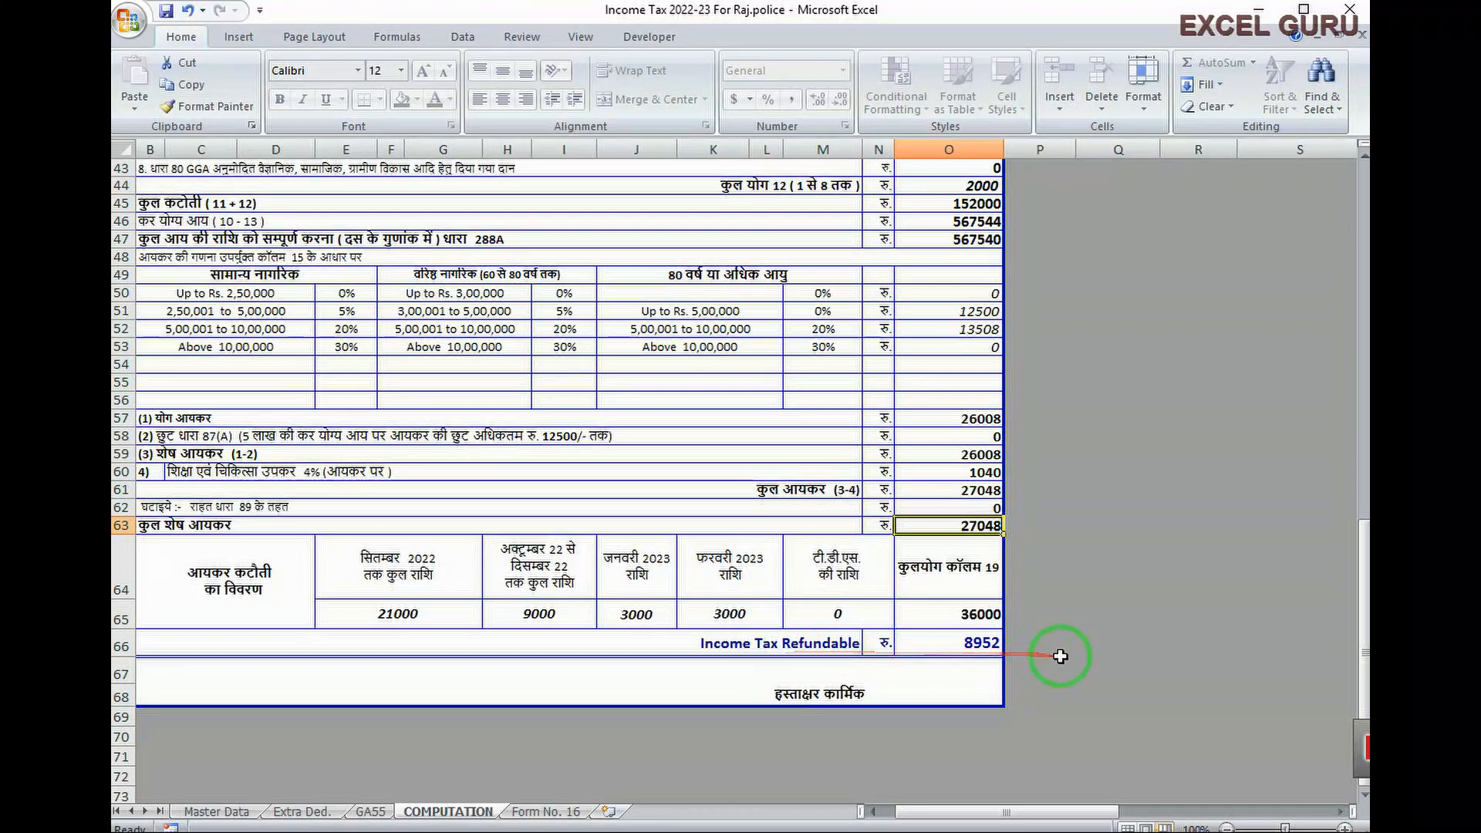
Step: Set Income Tax Ded. @ Per Month to 2000 in Master Data and review the recalculated COMPUTATION sheet
{"action": "left_click", "coordinate": [246, 811]}
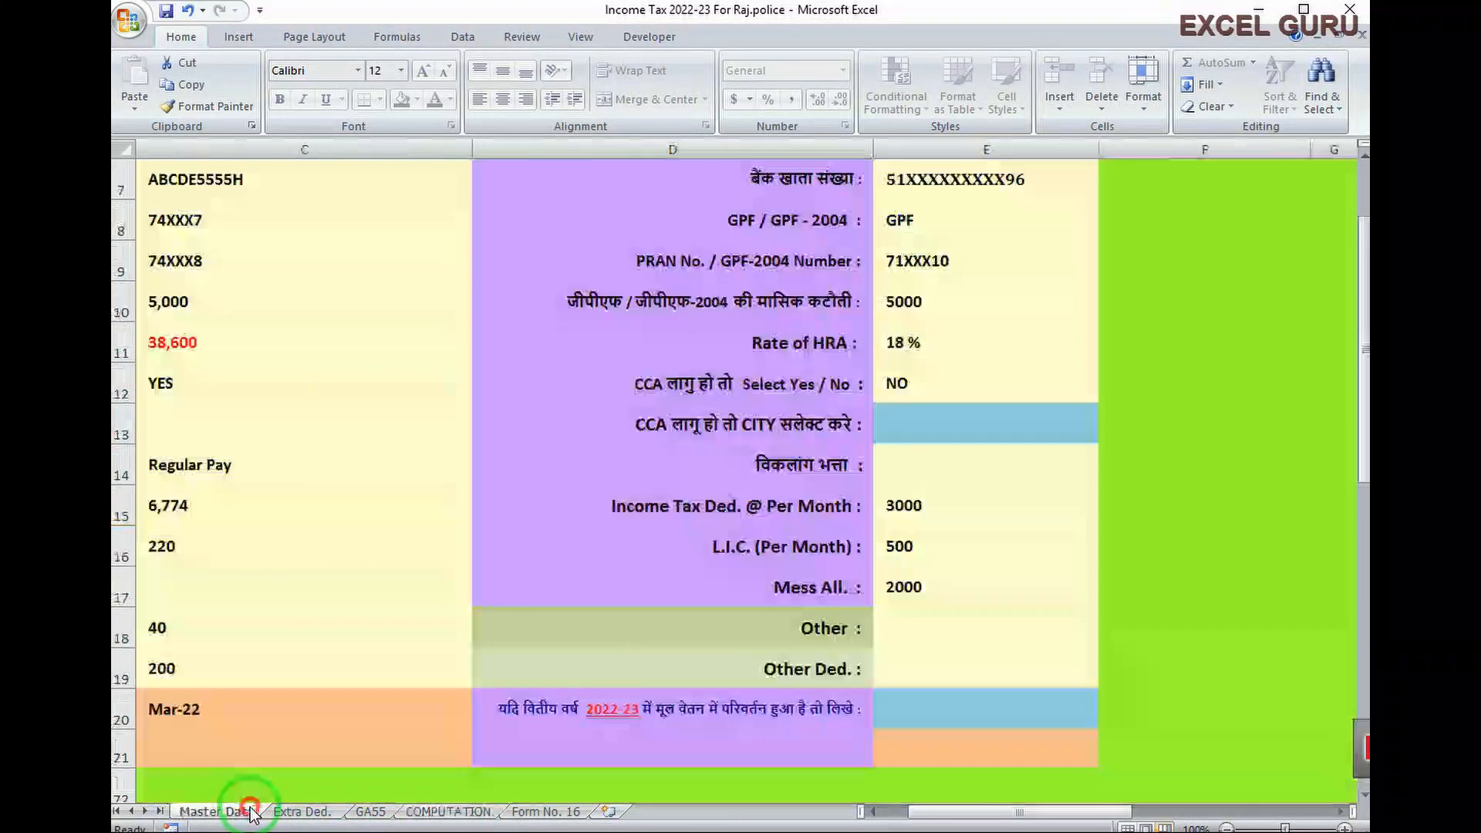
{"action": "left_click", "coordinate": [908, 584]}
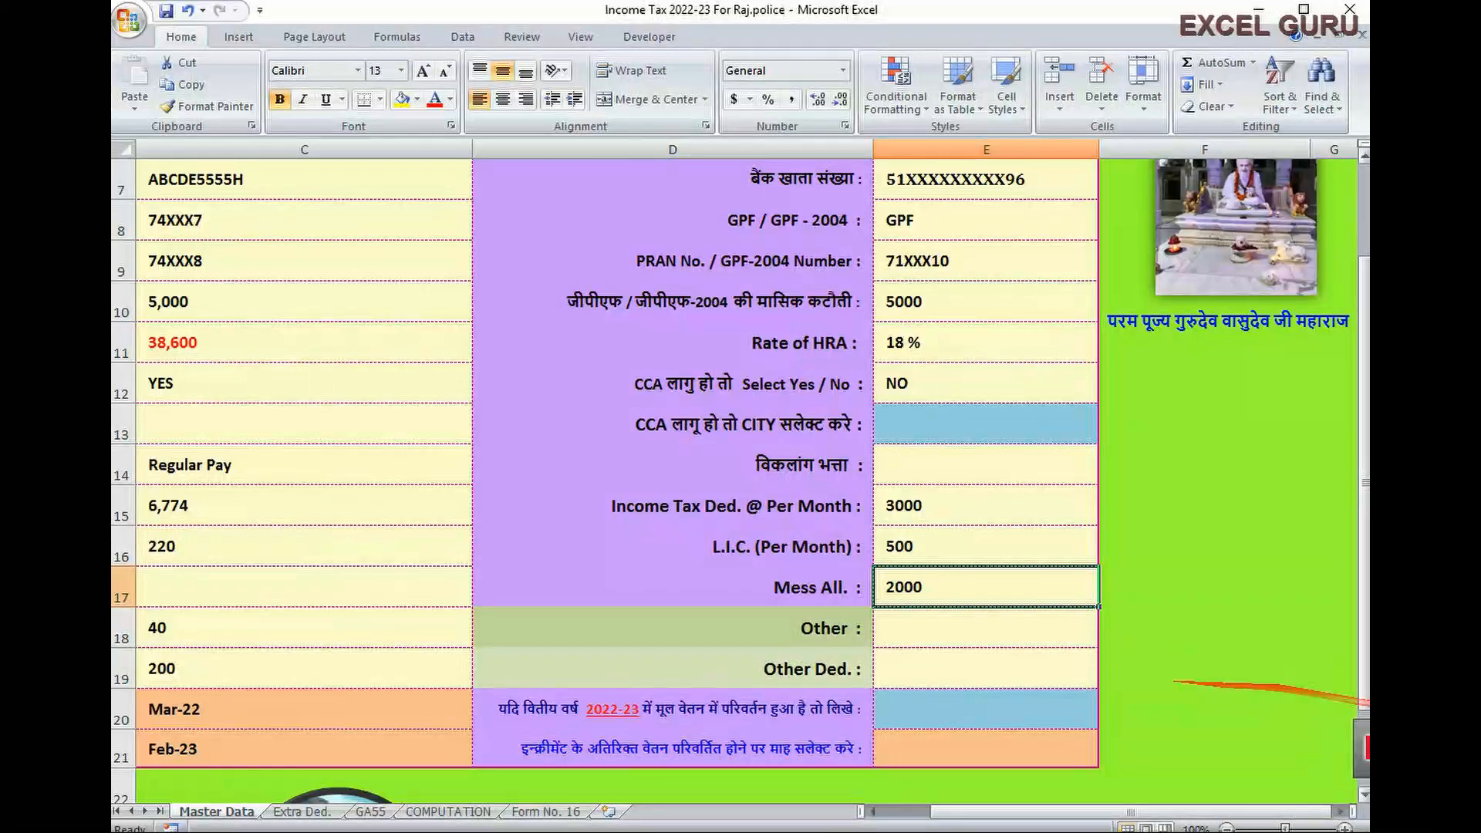
{"action": "left_click", "coordinate": [957, 502]}
{"action": "type", "text": "2000"}
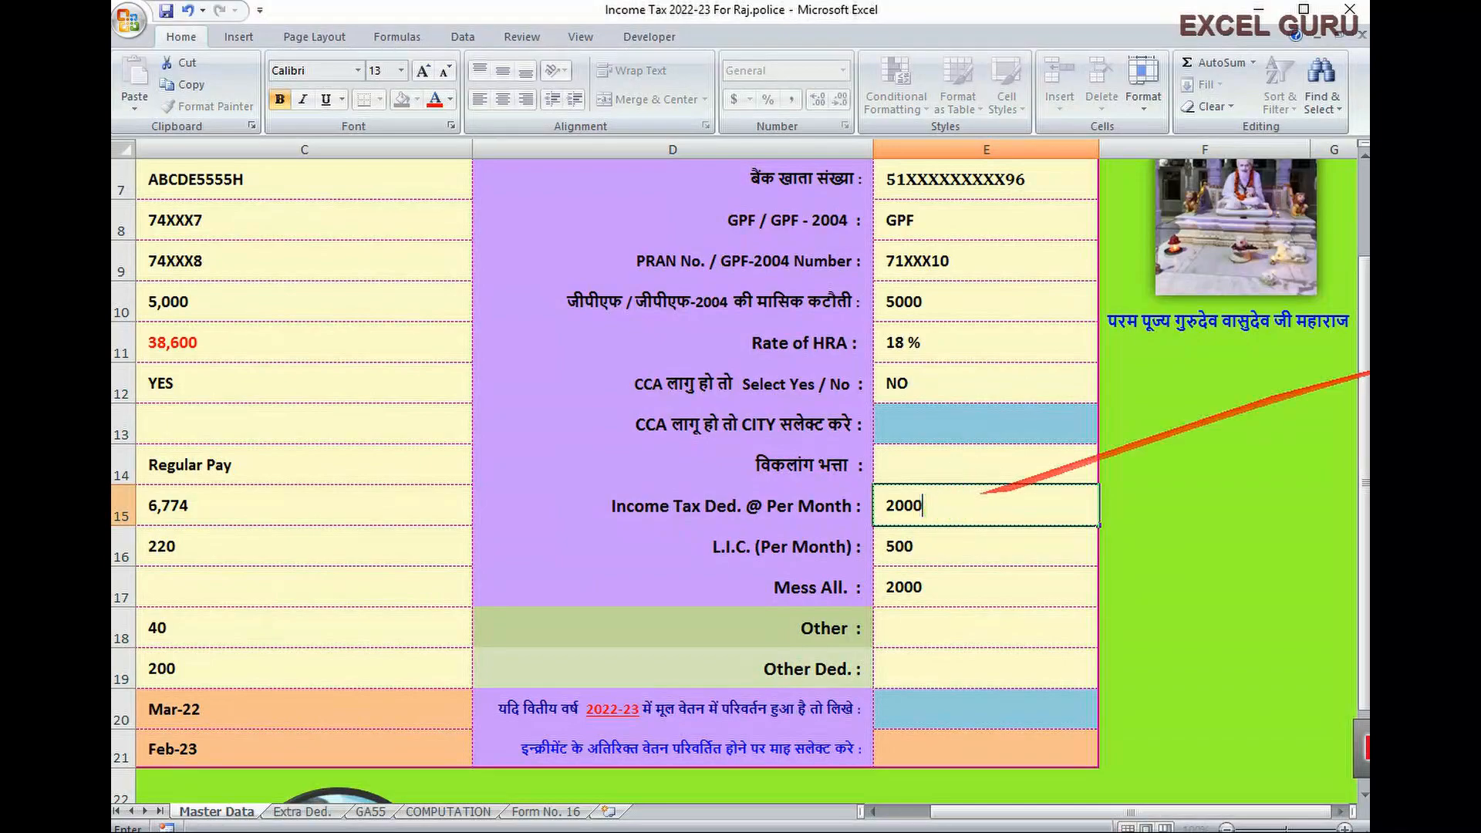
{"action": "left_click", "coordinate": [482, 812]}
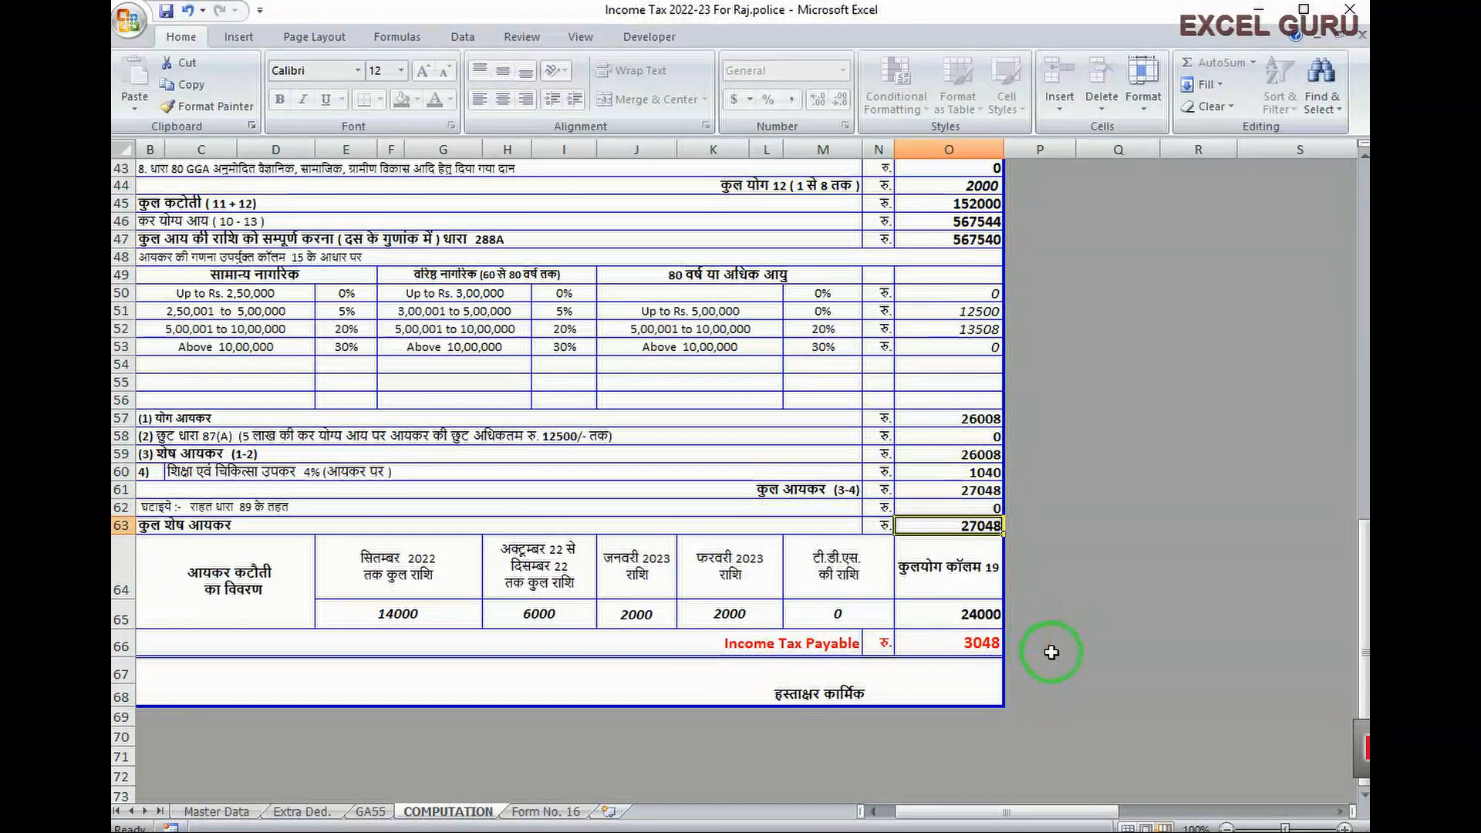
{"action": "scroll", "coordinate": [1080, 671], "scroll_direction": "up", "scroll_amount": 11}
{"action": "left_click", "coordinate": [1103, 725]}
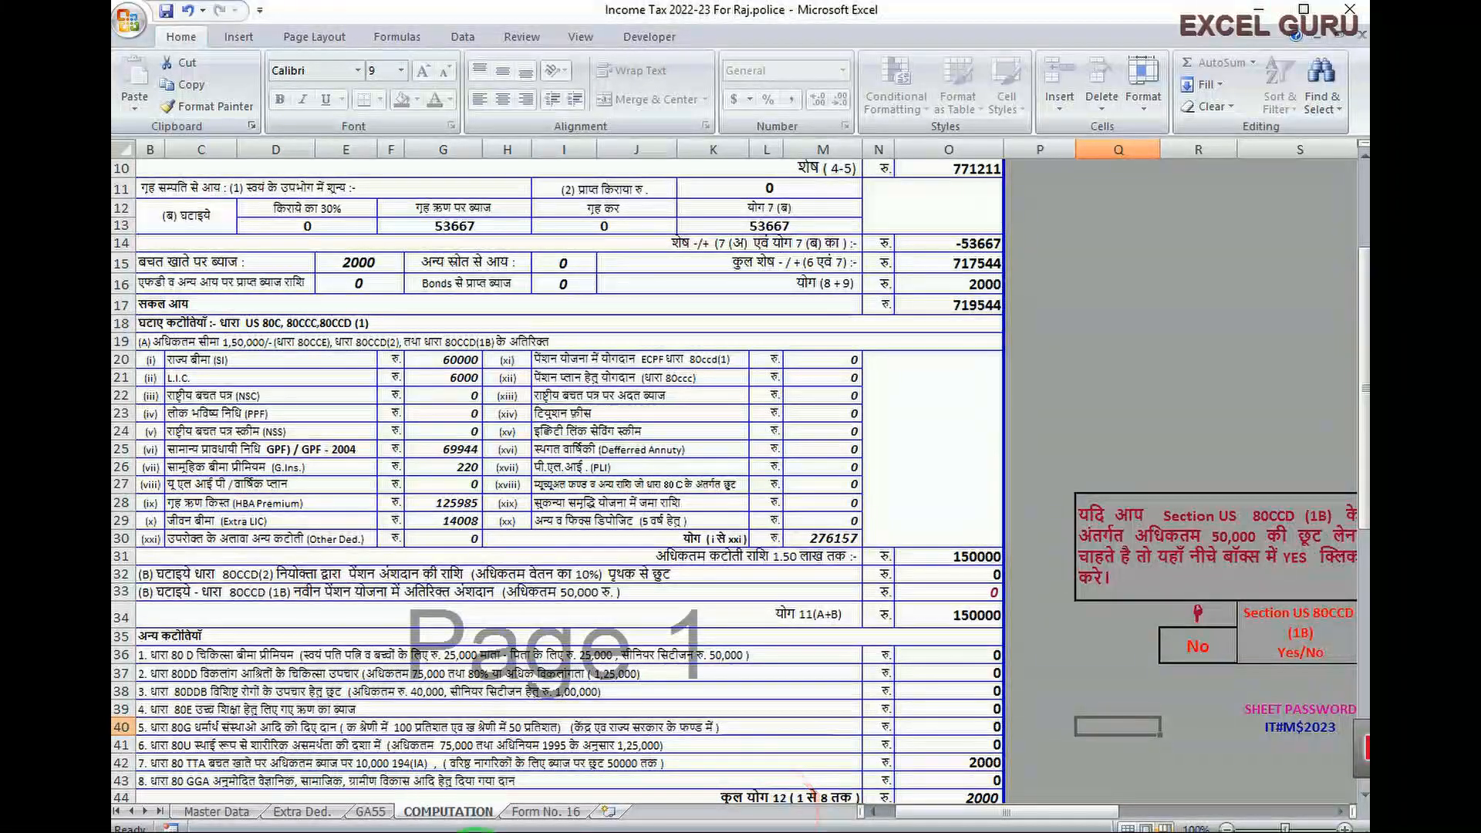
Step: Look over Form No. 16 from Part A through the annexure to the final verification, and return to Master Data
{"action": "left_click", "coordinate": [548, 816]}
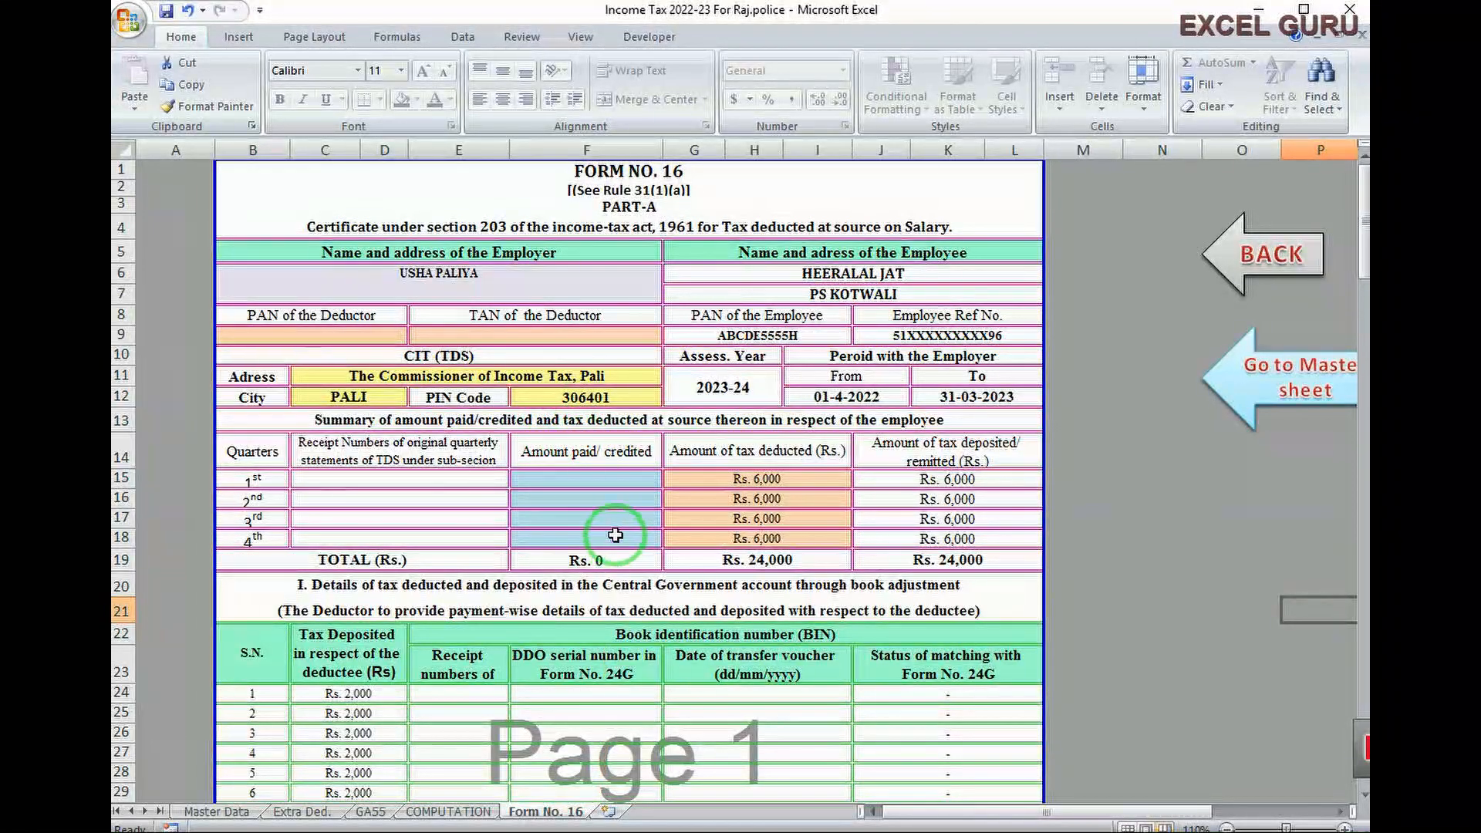
{"action": "scroll", "coordinate": [613, 541], "scroll_direction": "down", "scroll_amount": 11}
{"action": "scroll", "coordinate": [616, 537], "scroll_direction": "down", "scroll_amount": 12}
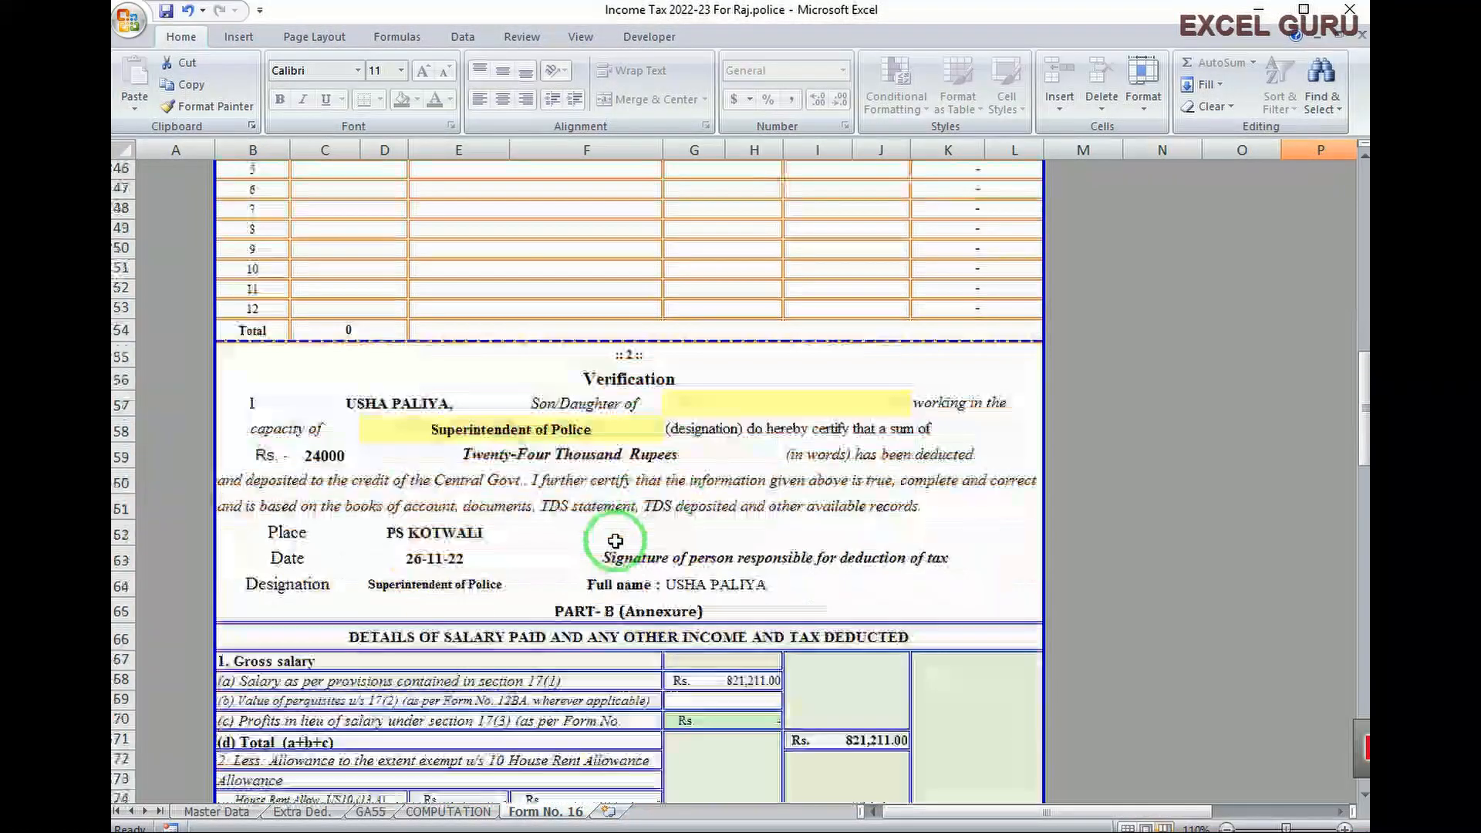
{"action": "scroll", "coordinate": [616, 550], "scroll_direction": "down", "scroll_amount": 18}
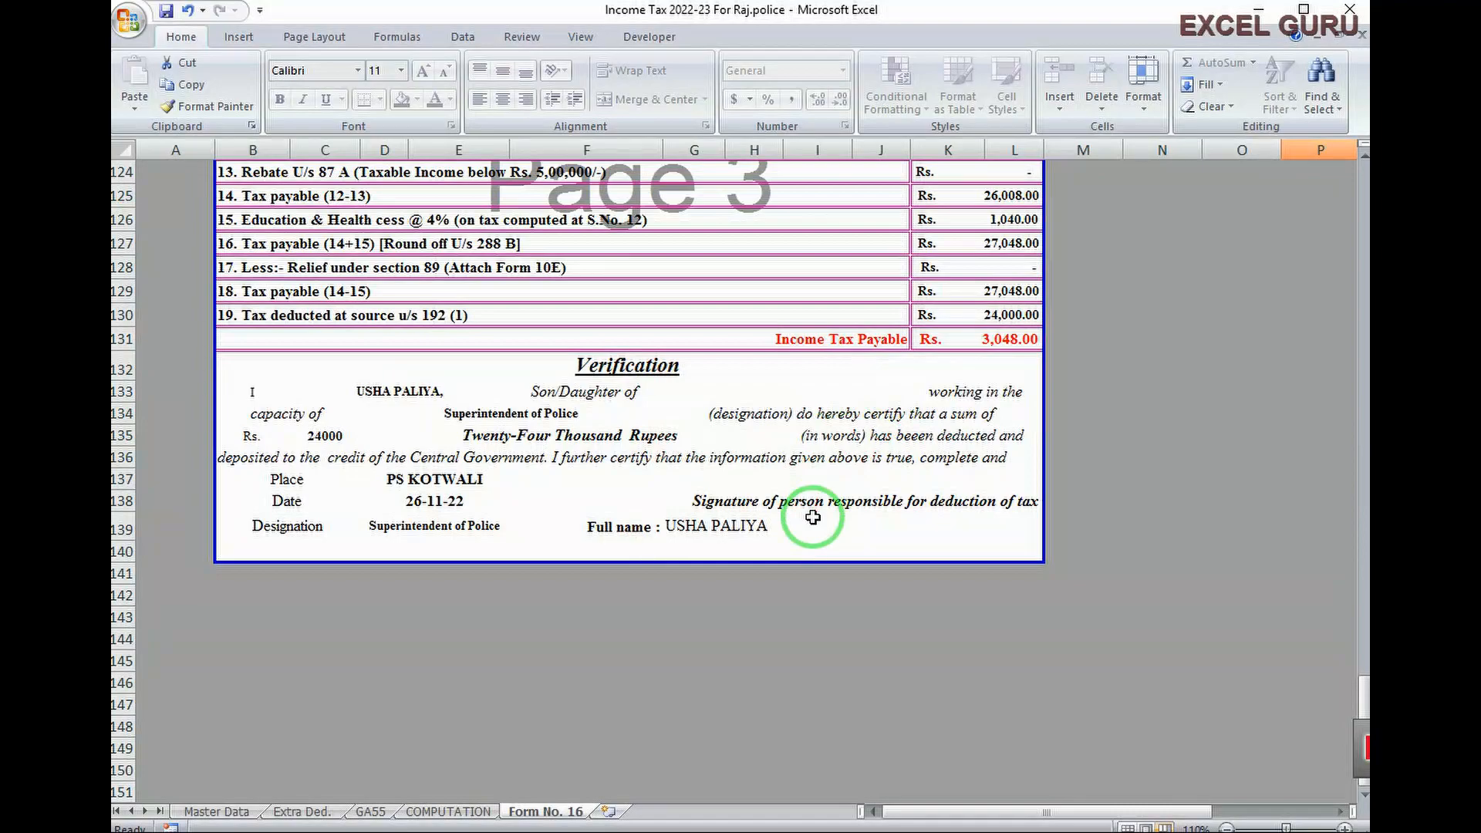
{"action": "scroll", "coordinate": [814, 517], "scroll_direction": "up", "scroll_amount": 7}
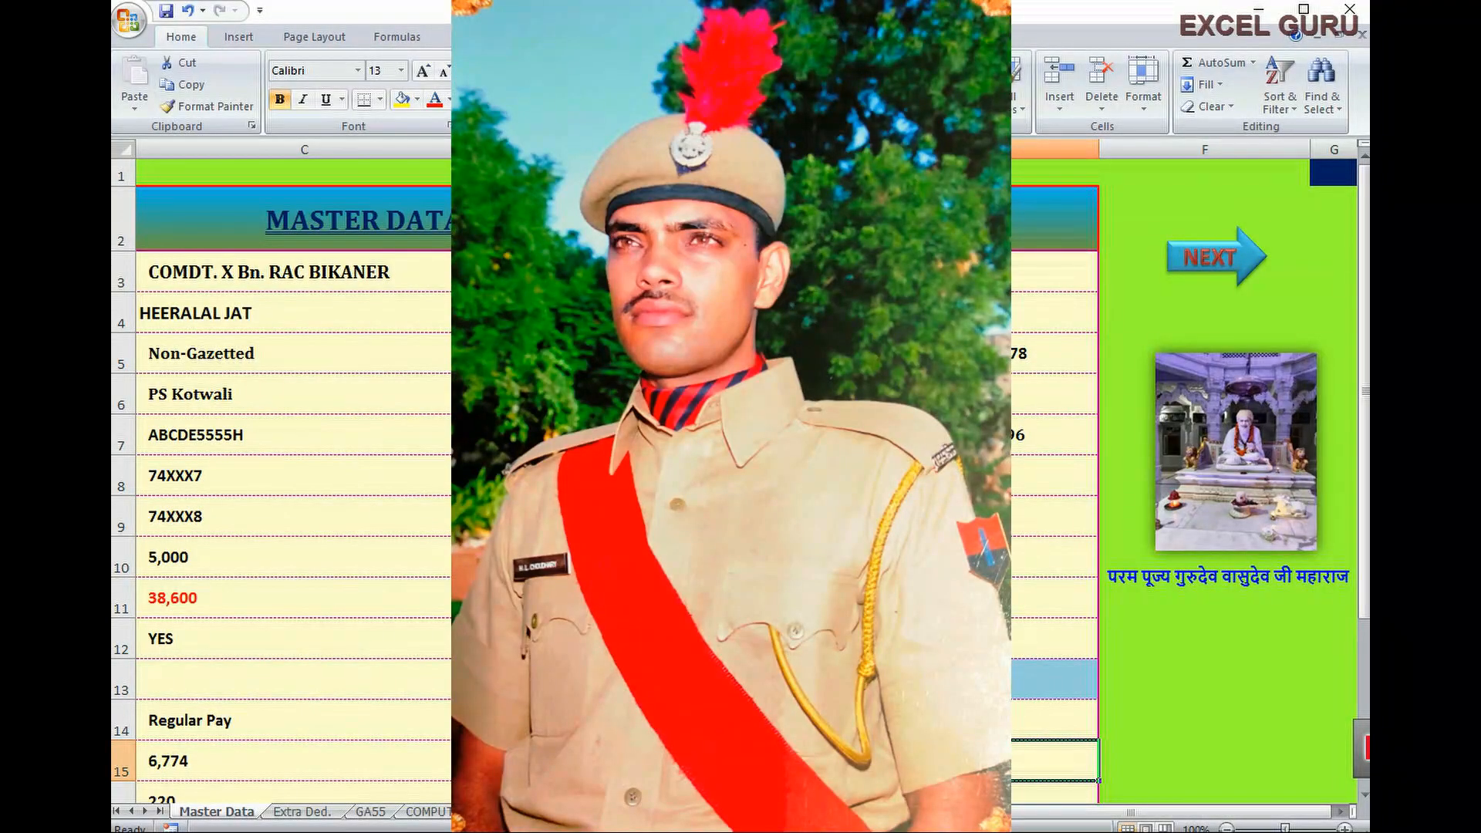
{"action": "left_click", "coordinate": [658, 404]}
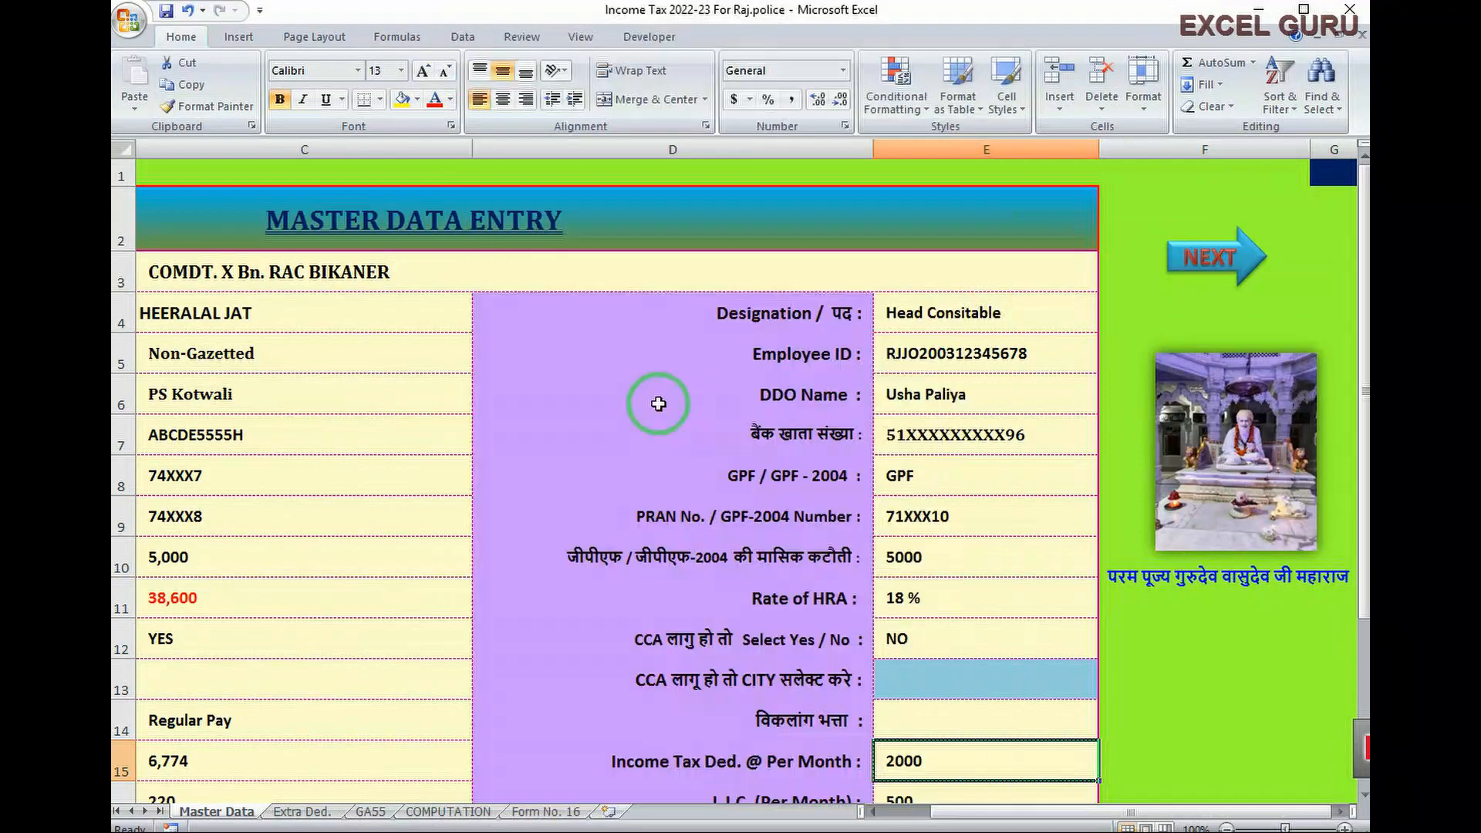